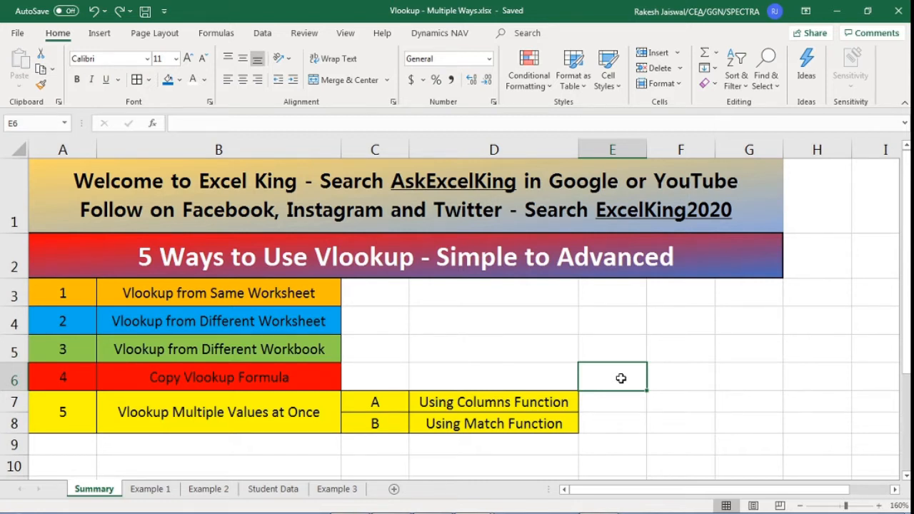
- Review the list of VLOOKUP methods on the Summary sheet, including the Columns and Match function variants
{"action": "left_click", "coordinate": [293, 293]}
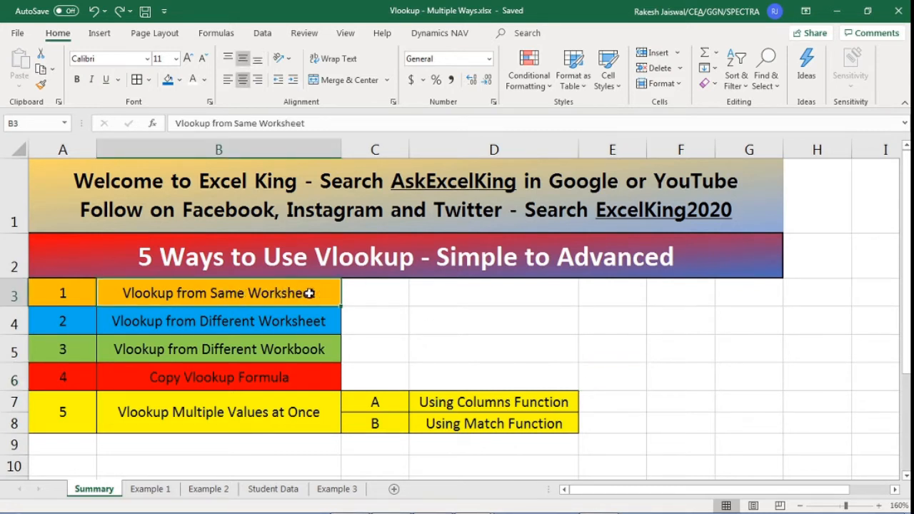
{"action": "left_click", "coordinate": [306, 325]}
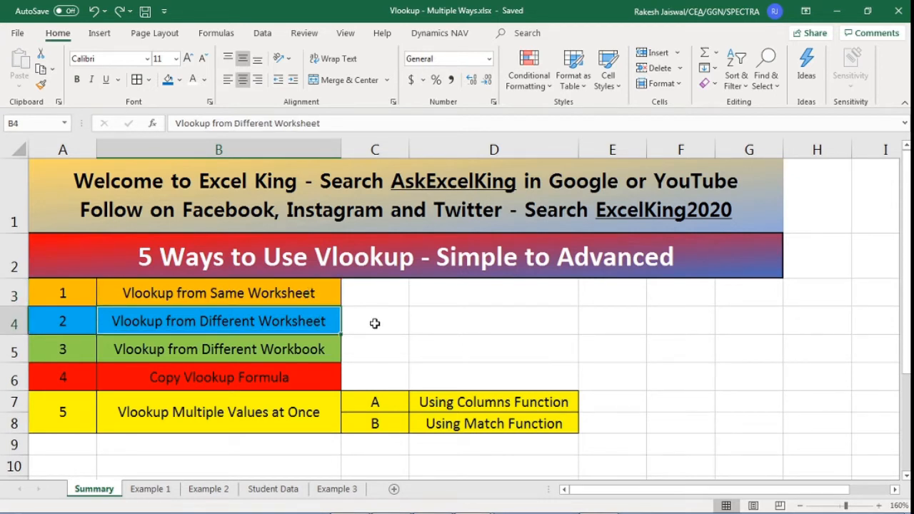
{"action": "left_click", "coordinate": [323, 354]}
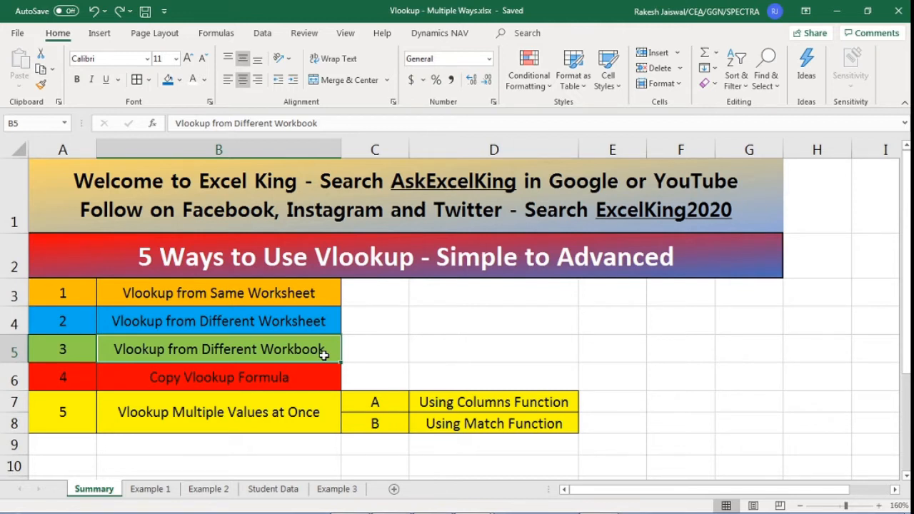
{"action": "left_click", "coordinate": [313, 381]}
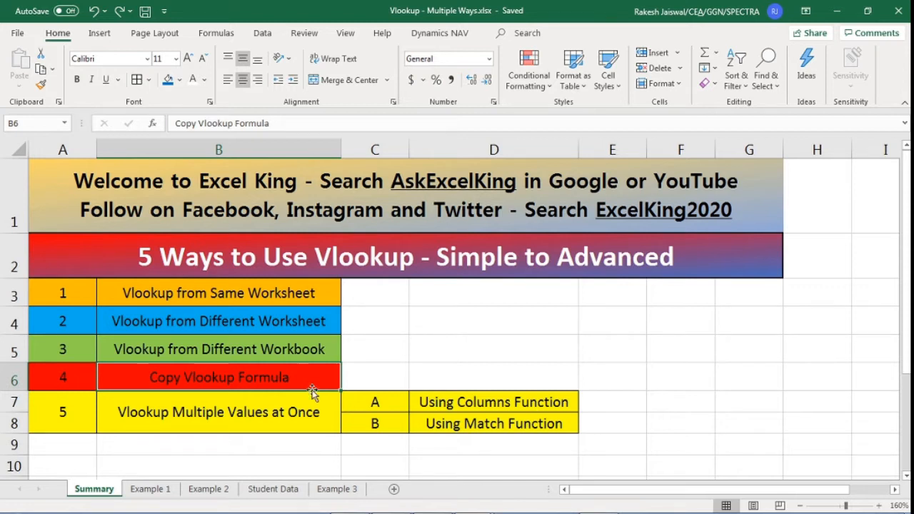
{"action": "left_click", "coordinate": [310, 408]}
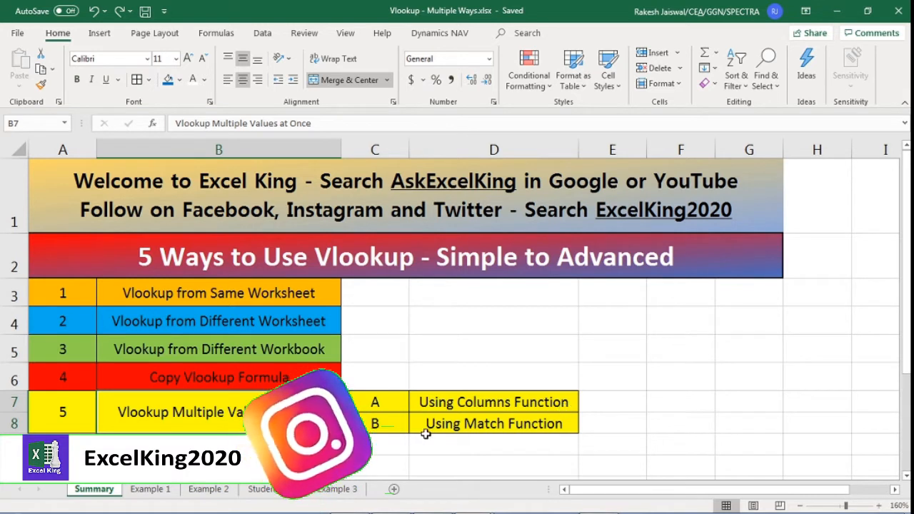
{"action": "left_click", "coordinate": [570, 426]}
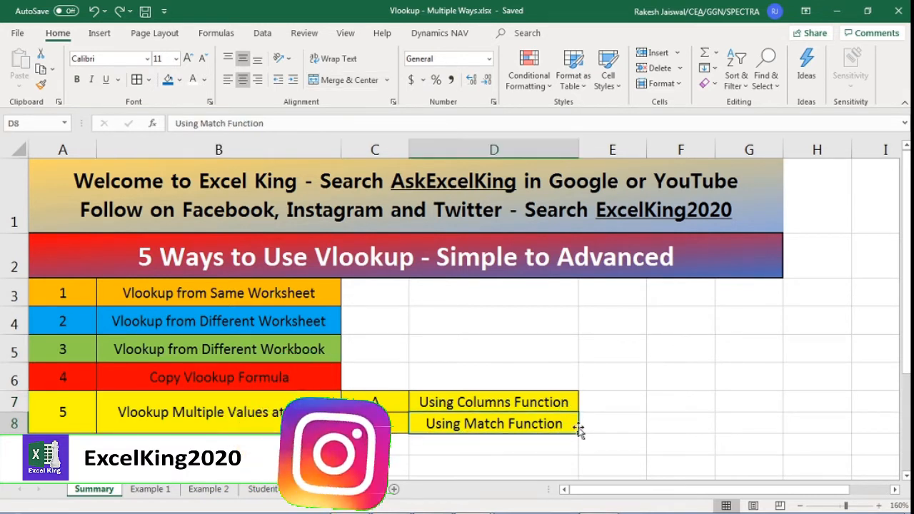
{"action": "left_click", "coordinate": [620, 424]}
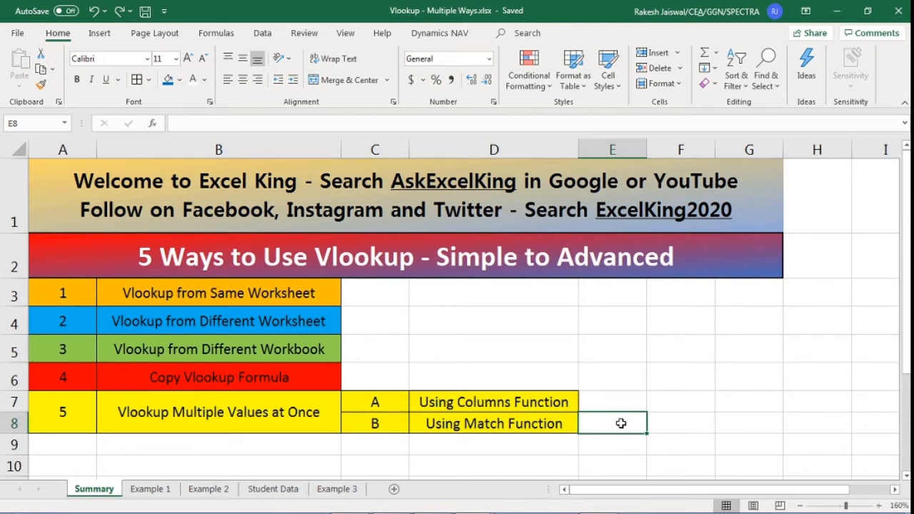
{"action": "left_click", "coordinate": [376, 344]}
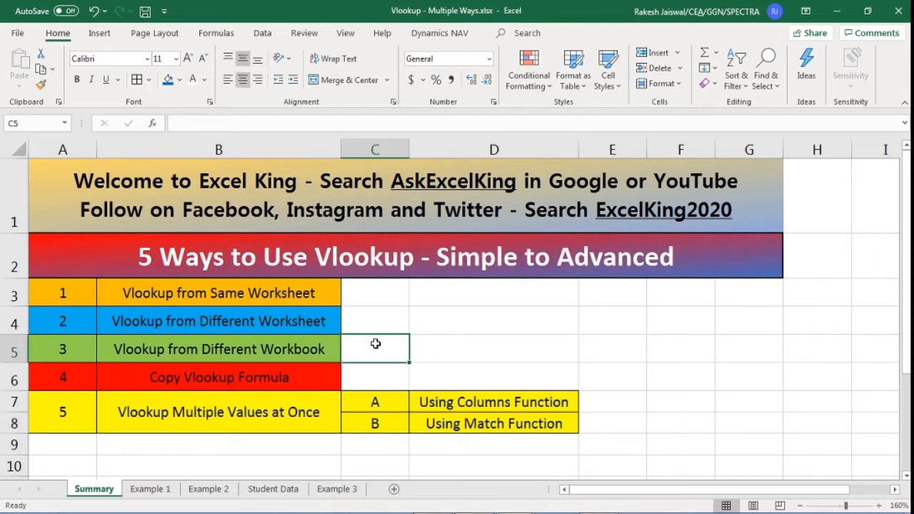
{"action": "left_click", "coordinate": [196, 293]}
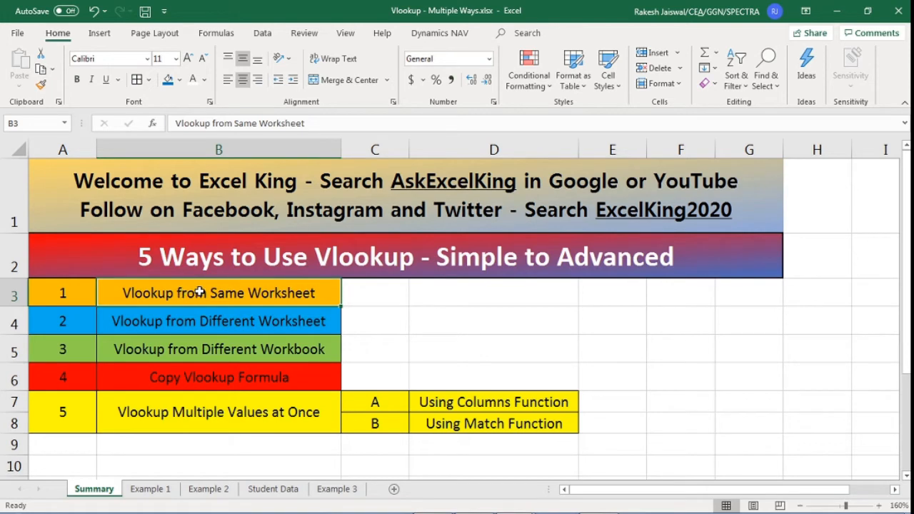
- Open the Example 1 sheet and examine the full student marks table from its first to its last row
{"action": "left_click", "coordinate": [151, 490]}
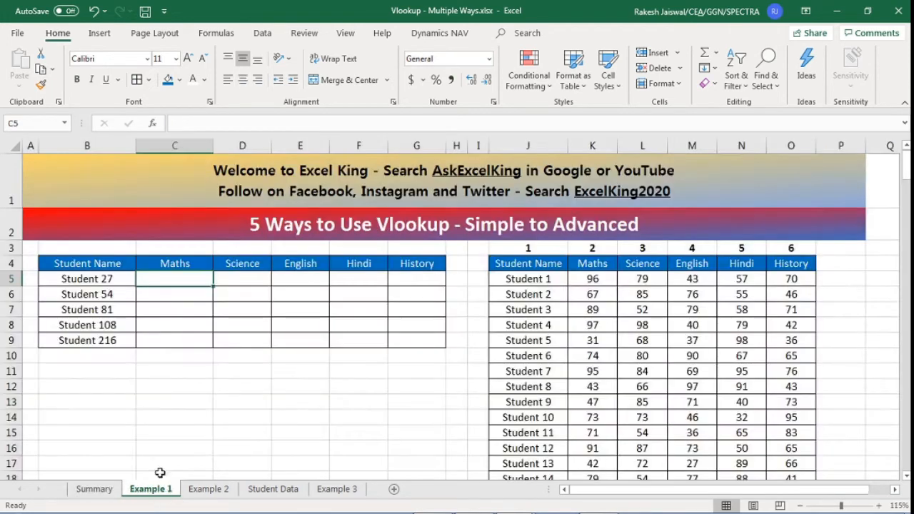
{"action": "left_click", "coordinate": [206, 382]}
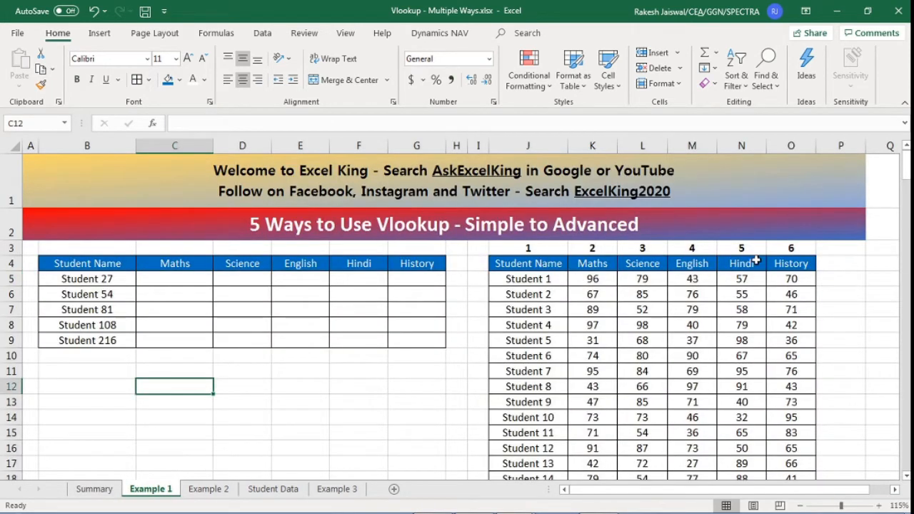
{"action": "left_click", "coordinate": [531, 279]}
{"action": "scroll", "coordinate": [562, 287], "scroll_direction": "down", "scroll_amount": 5}
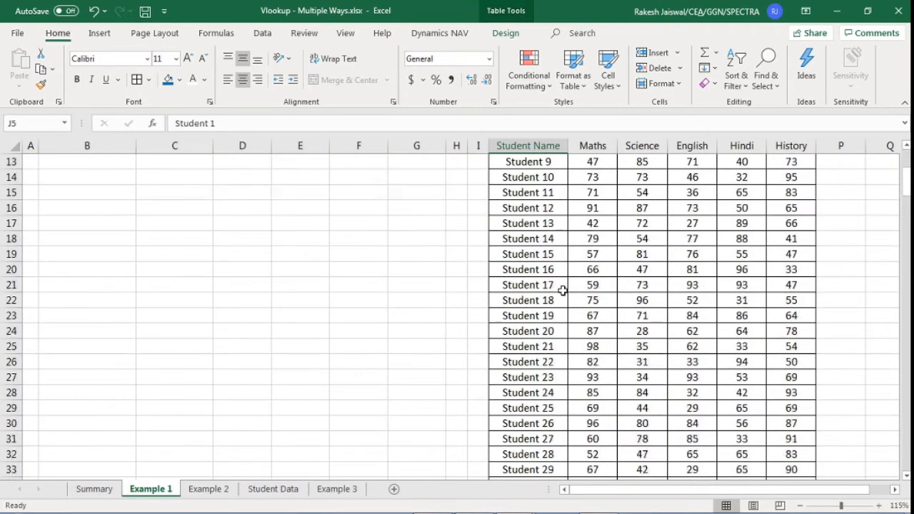
{"action": "left_click", "coordinate": [553, 331]}
{"action": "key", "text": "ctrl+Down"}
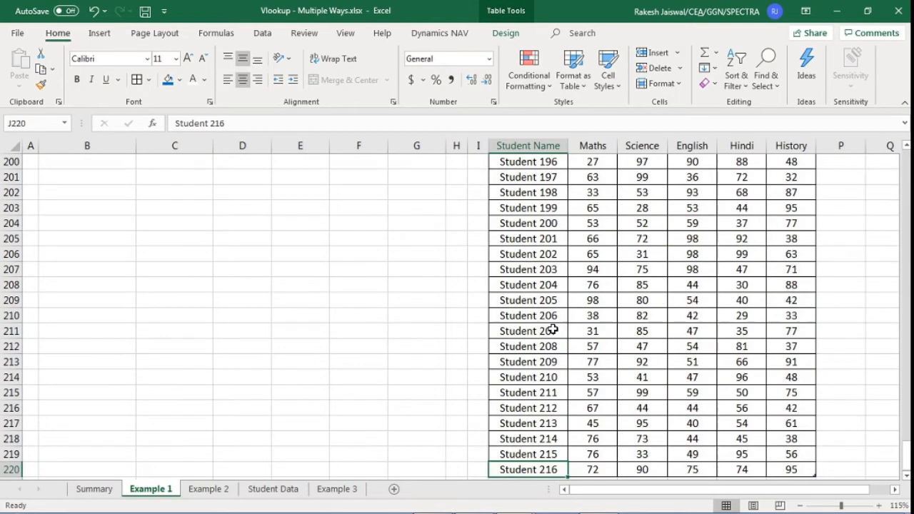
{"action": "scroll", "coordinate": [551, 325], "scroll_direction": "down", "scroll_amount": 2}
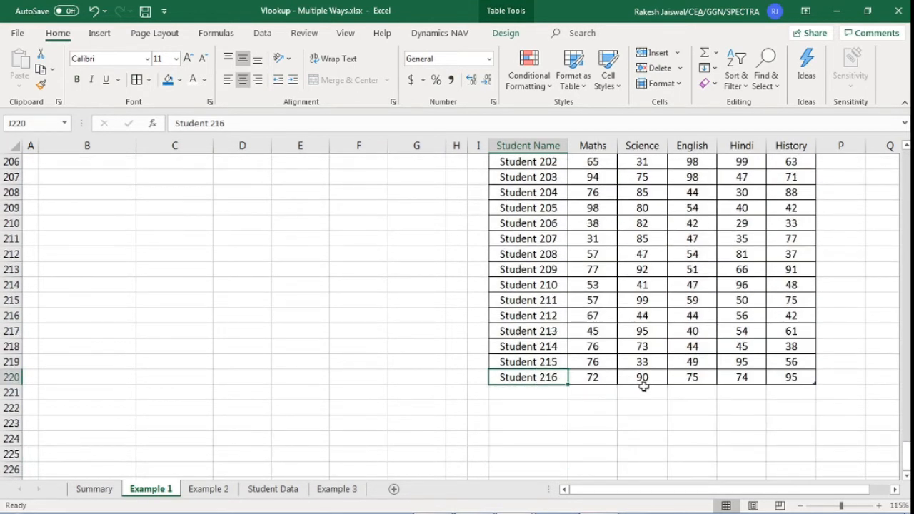
{"action": "key", "text": "ctrl+Up"}
{"action": "scroll", "coordinate": [643, 384], "scroll_direction": "up", "scroll_amount": 1}
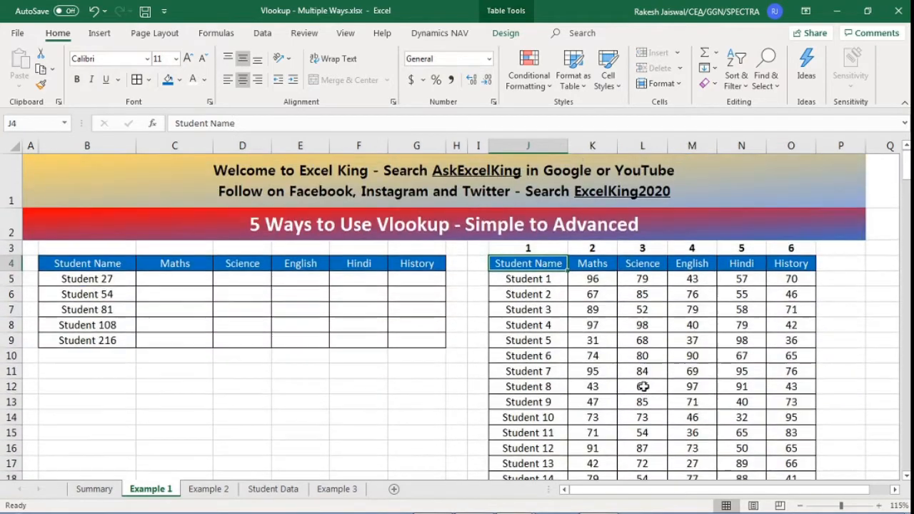
- Examine the column numbers in row 3 above the headers of the student marks table
{"action": "left_click", "coordinate": [787, 264]}
{"action": "left_click", "coordinate": [527, 248]}
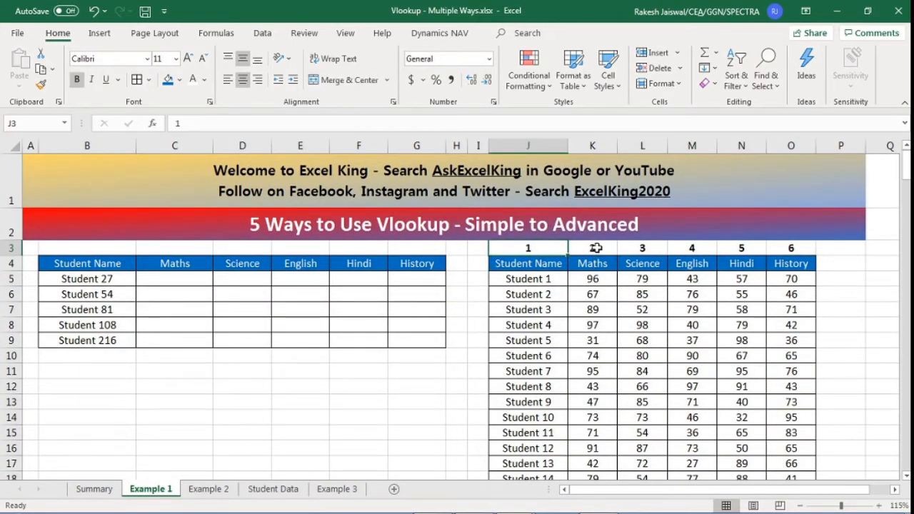
{"action": "left_click", "coordinate": [595, 248]}
{"action": "left_click", "coordinate": [642, 248]}
{"action": "left_click", "coordinate": [671, 248]}
{"action": "left_click", "coordinate": [742, 248]}
{"action": "left_click", "coordinate": [791, 248]}
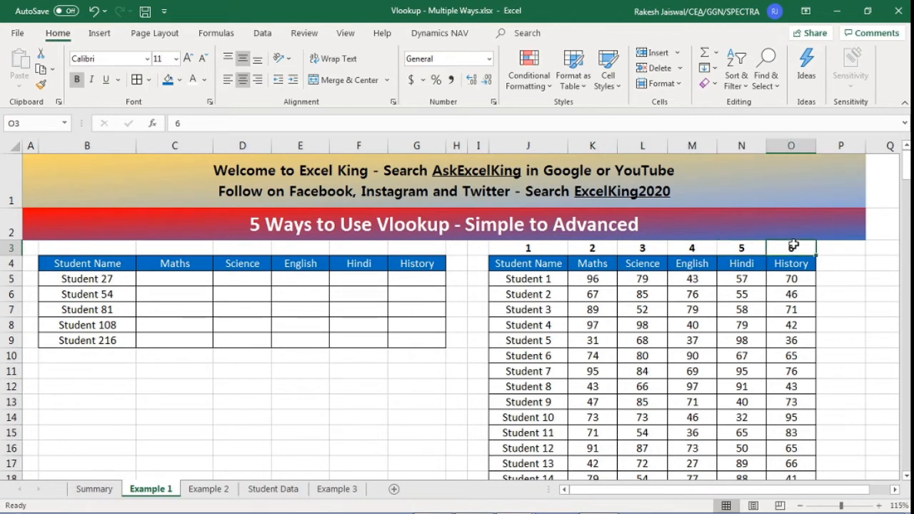
{"action": "left_click", "coordinate": [557, 253]}
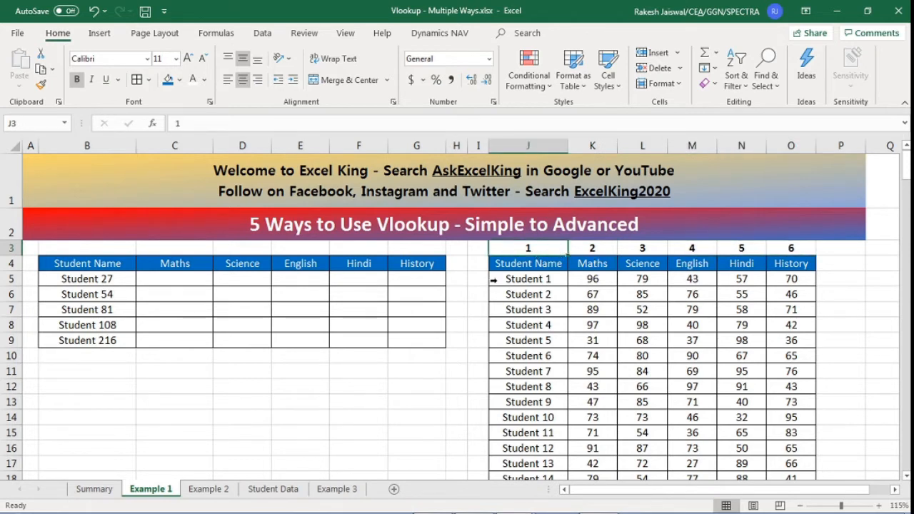
- Examine the student names in B5:B9 and the blank marks cells beside them against the source table
{"action": "left_click_drag", "start_coordinate": [124, 279], "coordinate": [112, 340]}
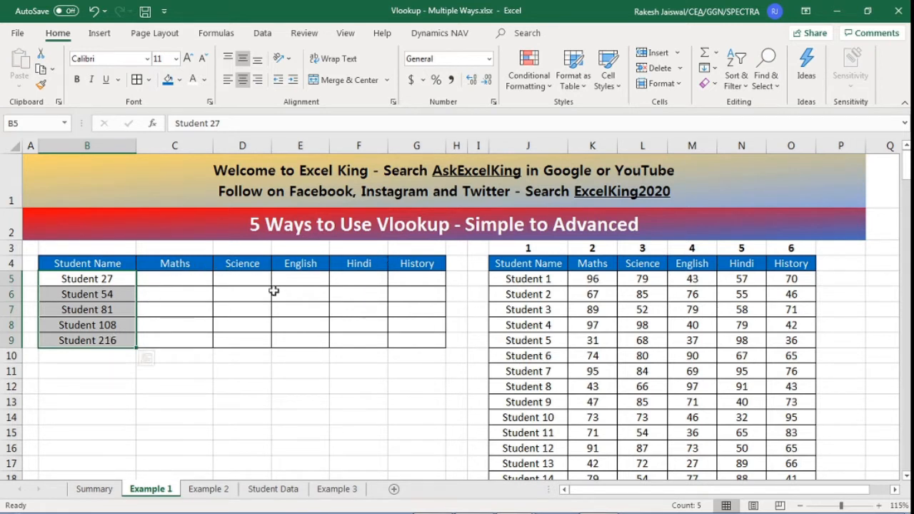
{"action": "left_click", "coordinate": [182, 279]}
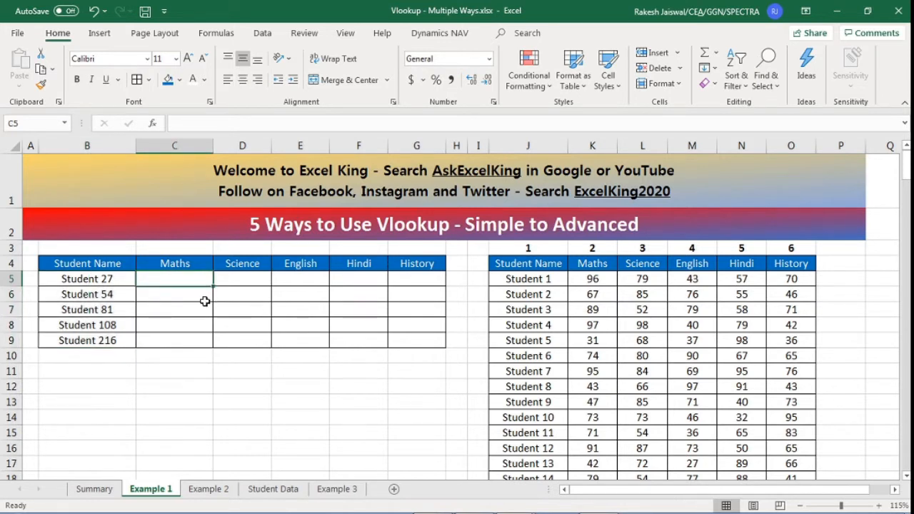
{"action": "left_click", "coordinate": [550, 309]}
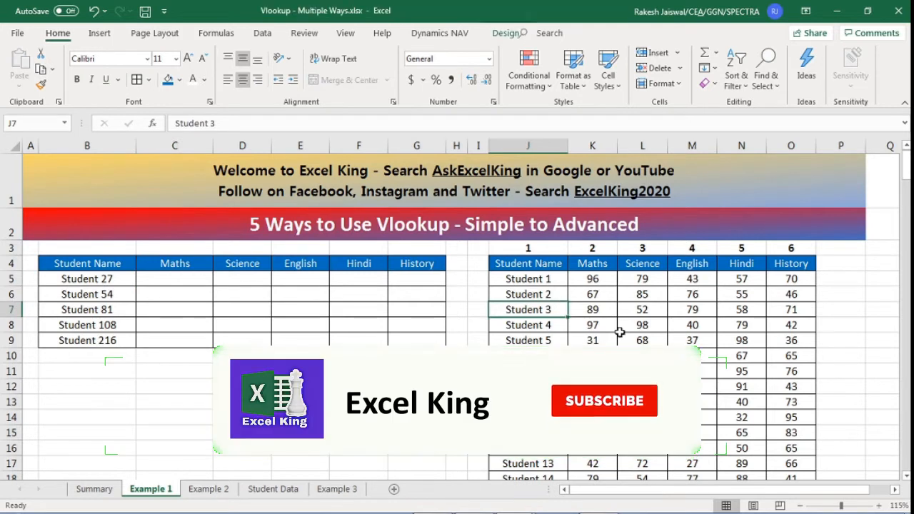
{"action": "left_click", "coordinate": [712, 368]}
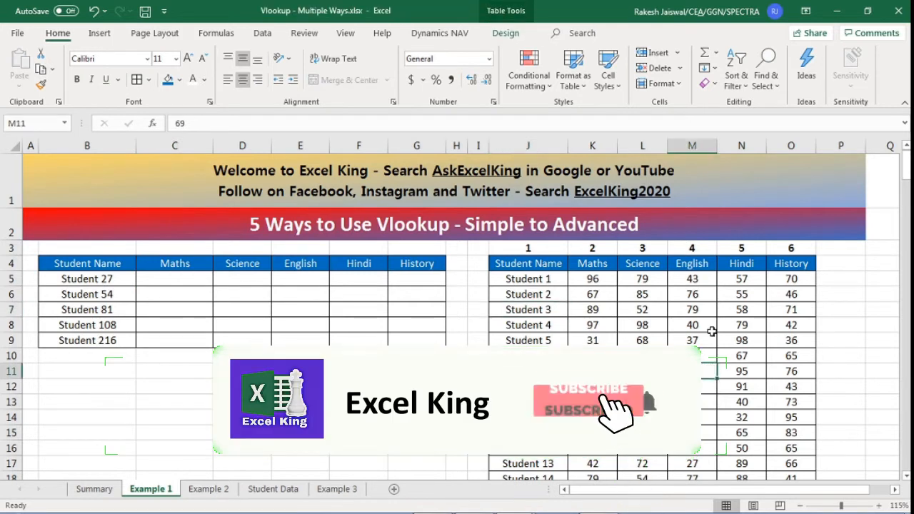
{"action": "left_click", "coordinate": [204, 277]}
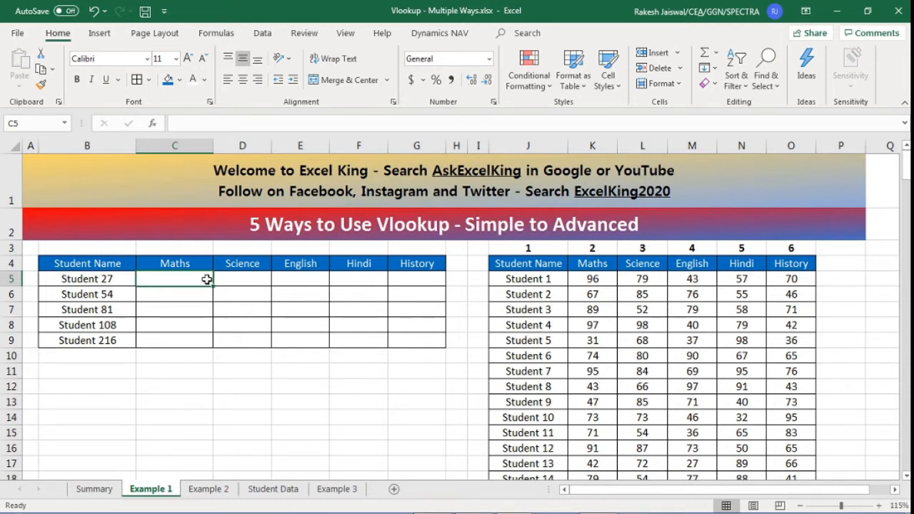
{"action": "left_click", "coordinate": [199, 323]}
{"action": "left_click", "coordinate": [184, 276]}
{"action": "left_click", "coordinate": [117, 282]}
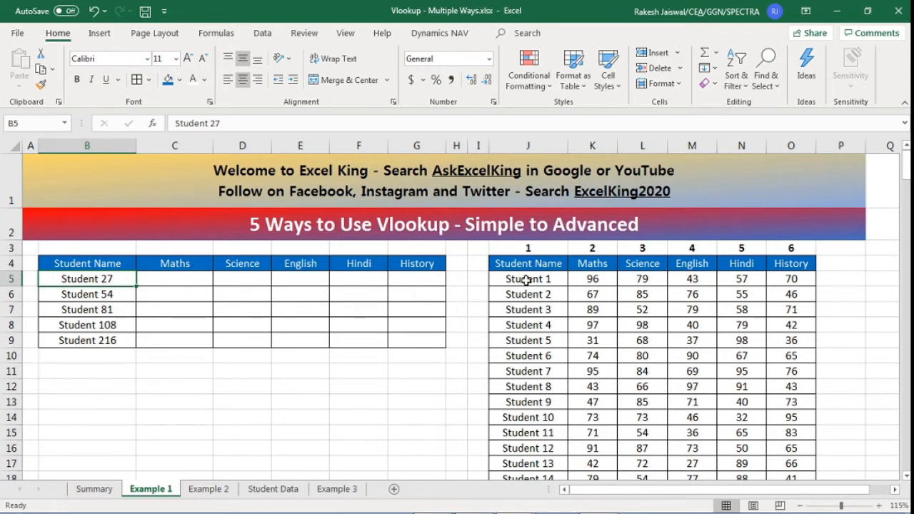
- Examine the source marks table in columns J to O, with Student Name as its first column
{"action": "left_click_drag", "start_coordinate": [532, 263], "coordinate": [790, 351]}
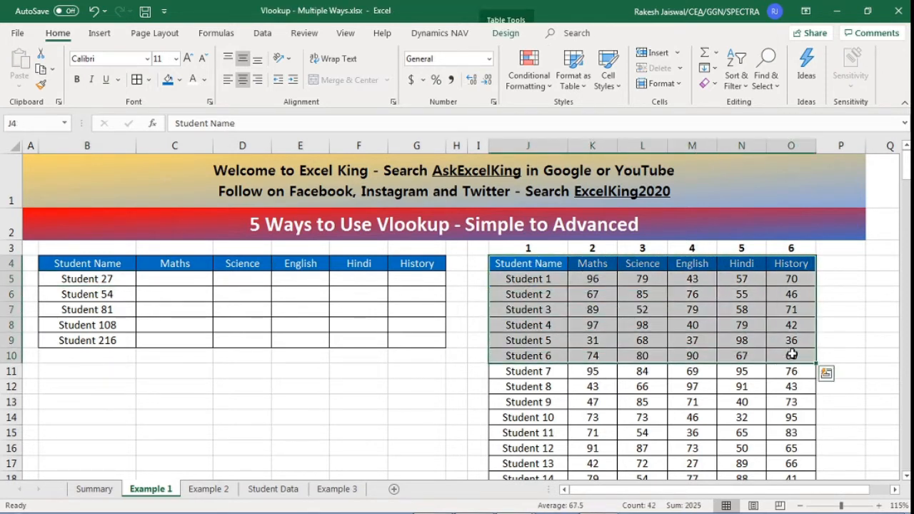
{"action": "left_click", "coordinate": [109, 279]}
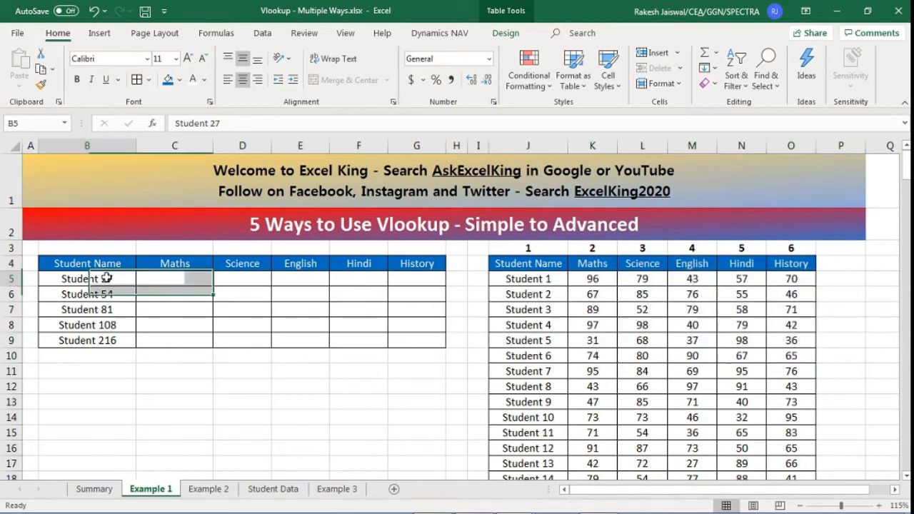
{"action": "left_click", "coordinate": [552, 308]}
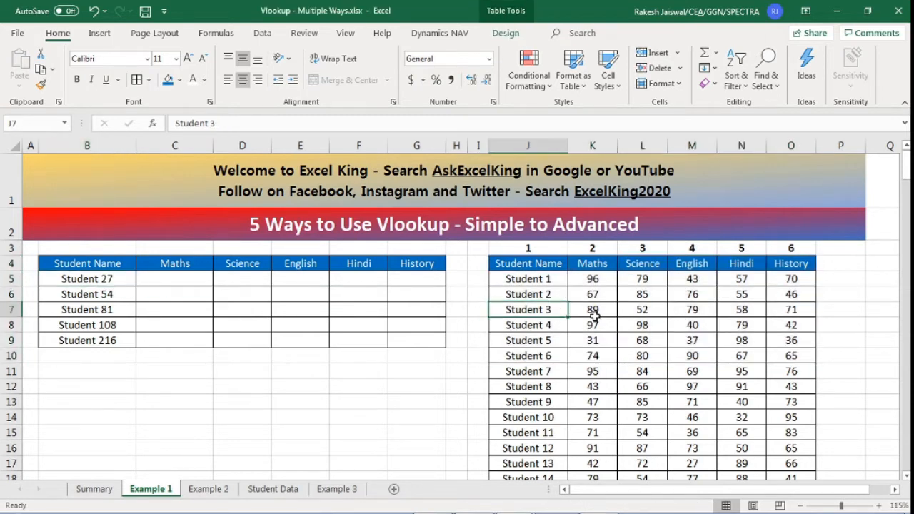
{"action": "left_click", "coordinate": [595, 314]}
{"action": "left_click", "coordinate": [671, 308]}
{"action": "left_click", "coordinate": [552, 306]}
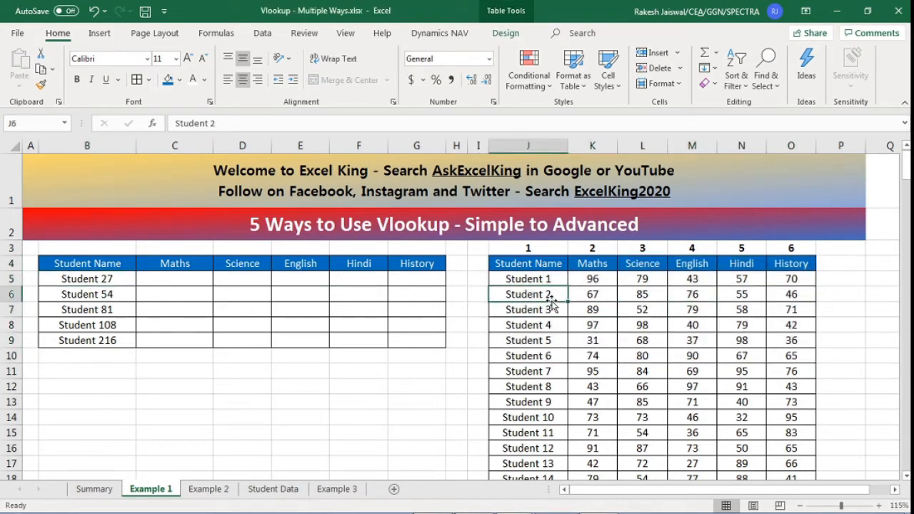
{"action": "left_click_drag", "start_coordinate": [545, 262], "coordinate": [545, 402]}
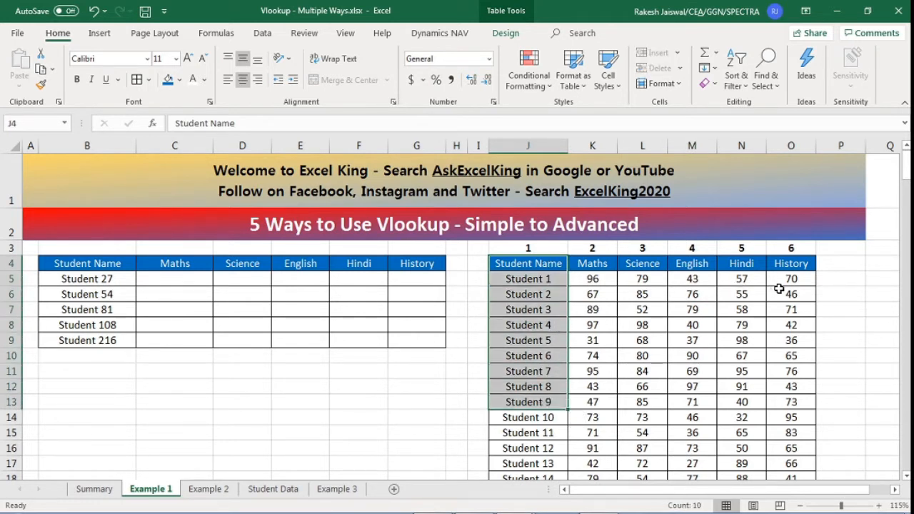
{"action": "left_click", "coordinate": [558, 306]}
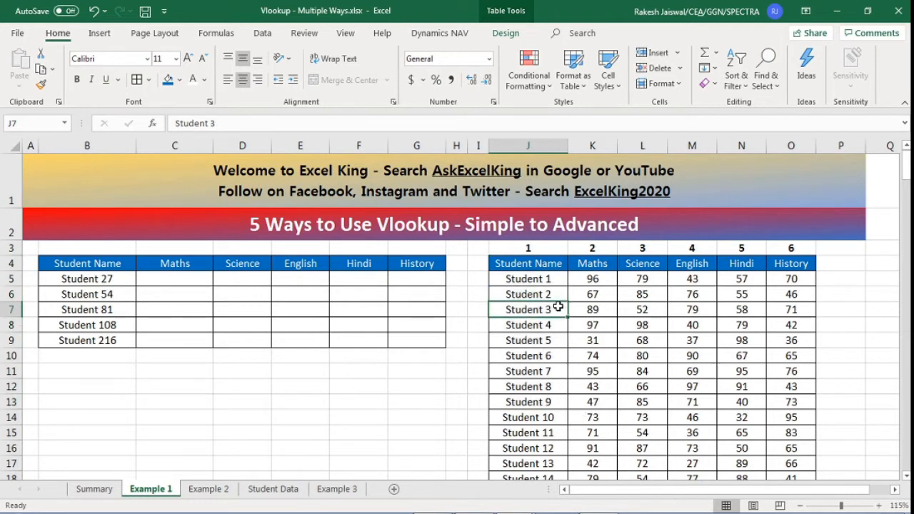
- Start a VLOOKUP formula in the Maths cell C5 on Example 1, using the student name in B5 as lookup value
{"action": "left_click", "coordinate": [182, 280]}
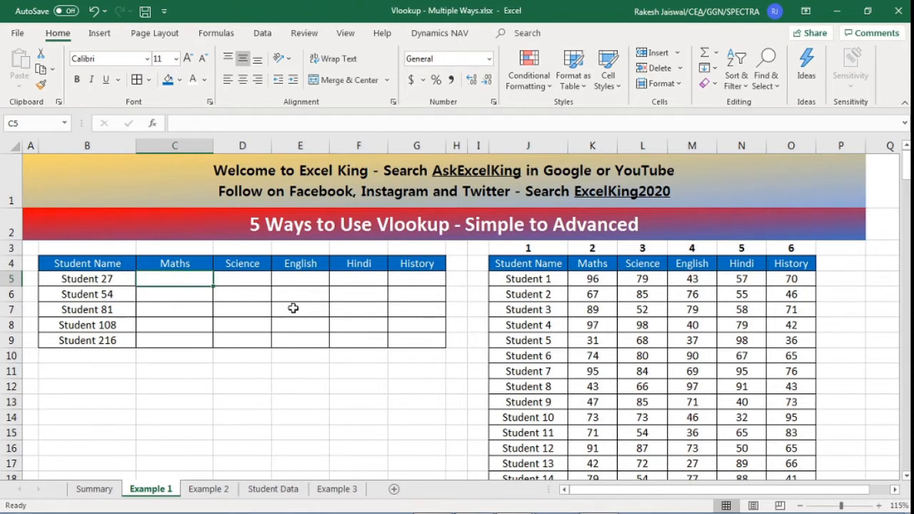
{"action": "type", "text": "=vl"}
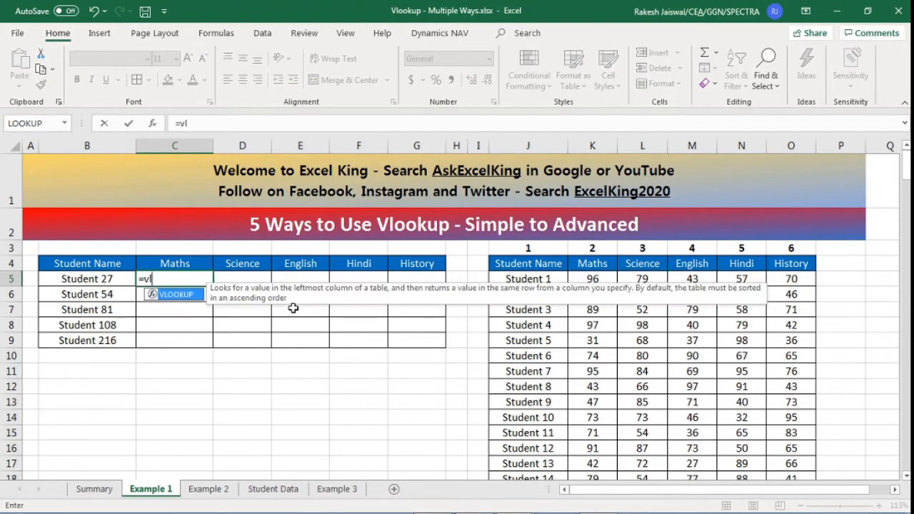
{"action": "double_click", "coordinate": [197, 299]}
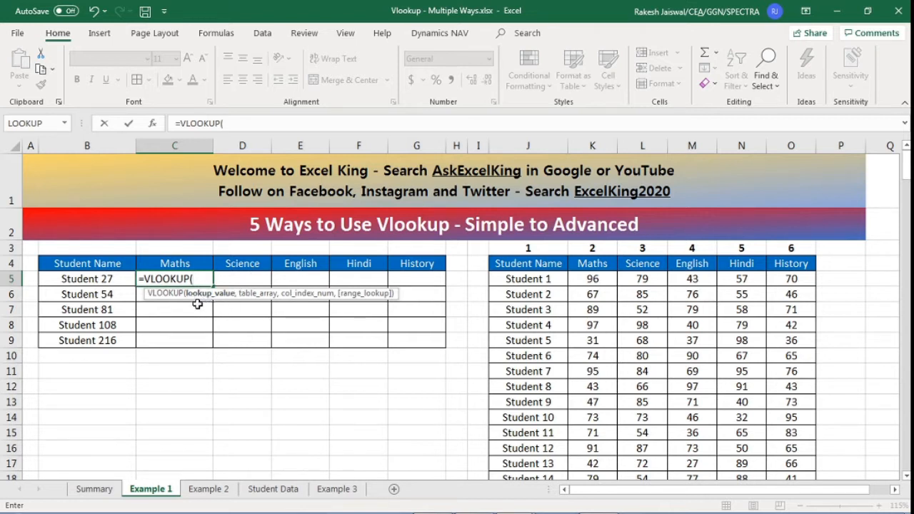
{"action": "left_click", "coordinate": [114, 278]}
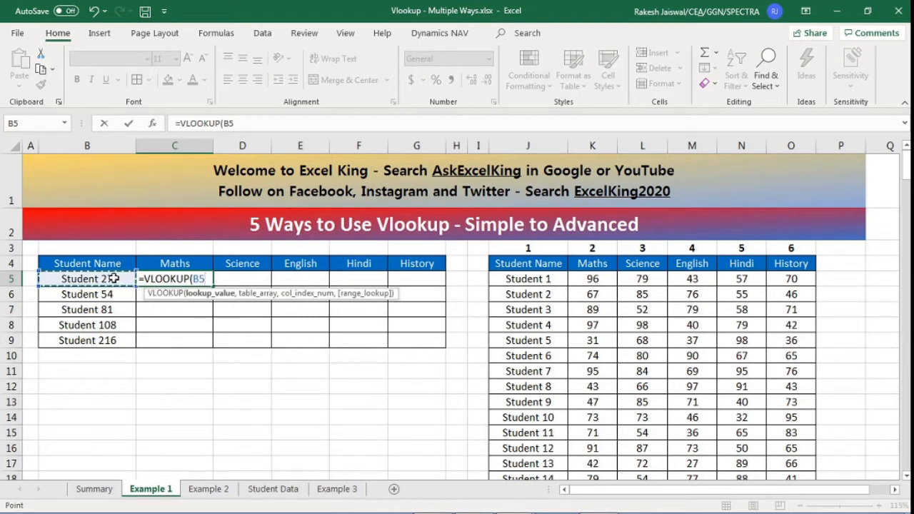
{"action": "type", "text": ","}
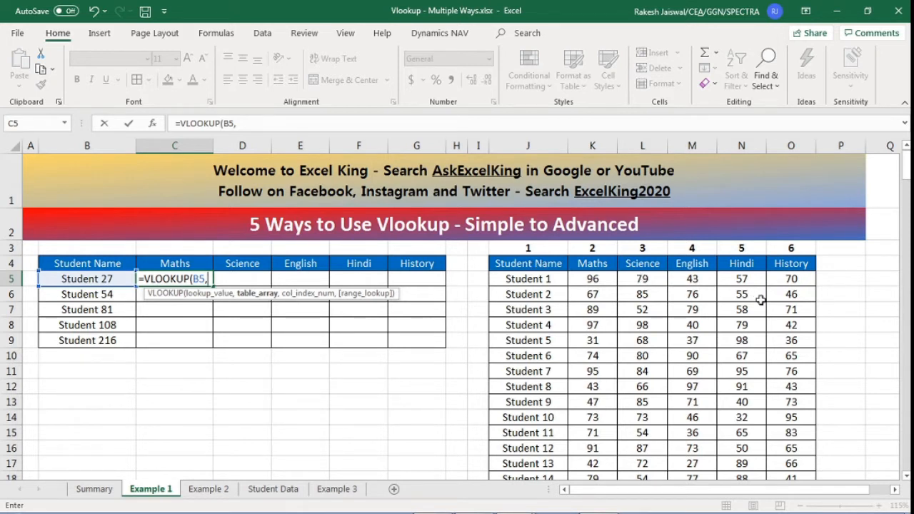
- Set the formula's table array to the entire source marks table in columns J to O, including headers (Table3[#All])
{"action": "left_click", "coordinate": [551, 265]}
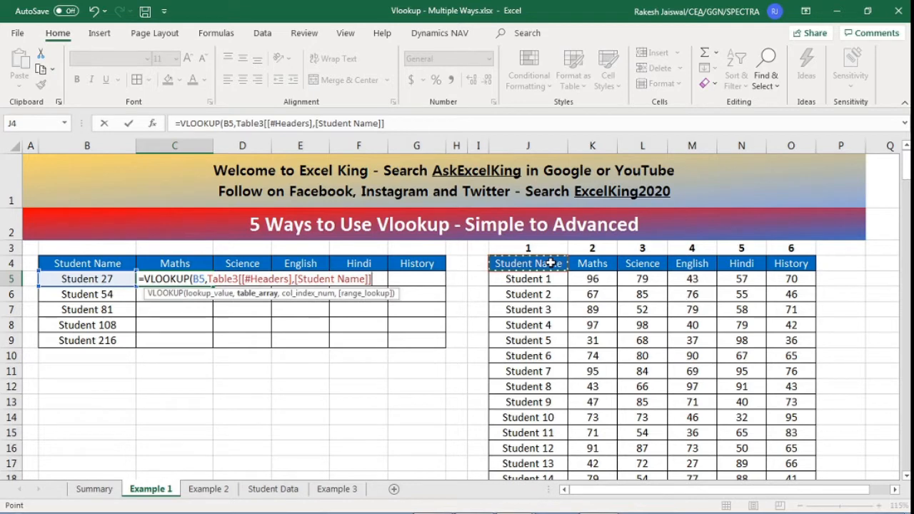
{"action": "key", "text": "shift+Right"}
{"action": "key", "text": "shift+Right"}
{"action": "key", "text": "shift+Right"}
{"action": "key", "text": "shift+Right"}
{"action": "key", "text": "shift+Right"}
{"action": "key", "text": "ctrl+shift+Down"}
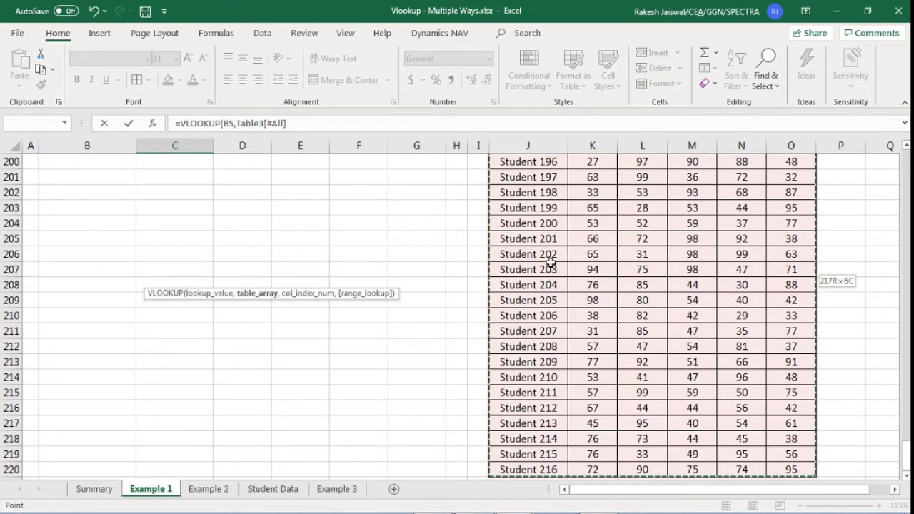
{"action": "type", "text": ","}
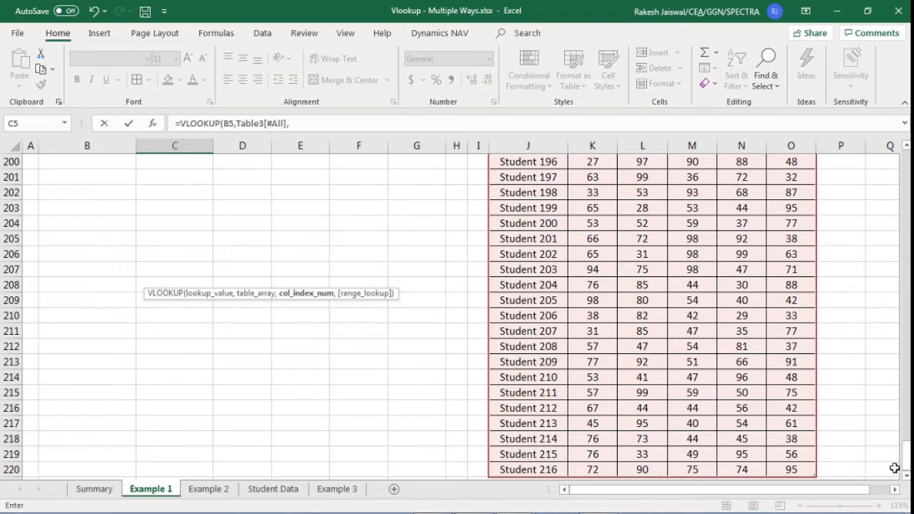
- Complete the Example 1 formula with column index 2 and exact match 0, giving =VLOOKUP(B5,Table3[#All],2,0)
{"action": "left_click_drag", "start_coordinate": [907, 468], "coordinate": [910, 405]}
{"action": "left_click_drag", "start_coordinate": [907, 279], "coordinate": [907, 165]}
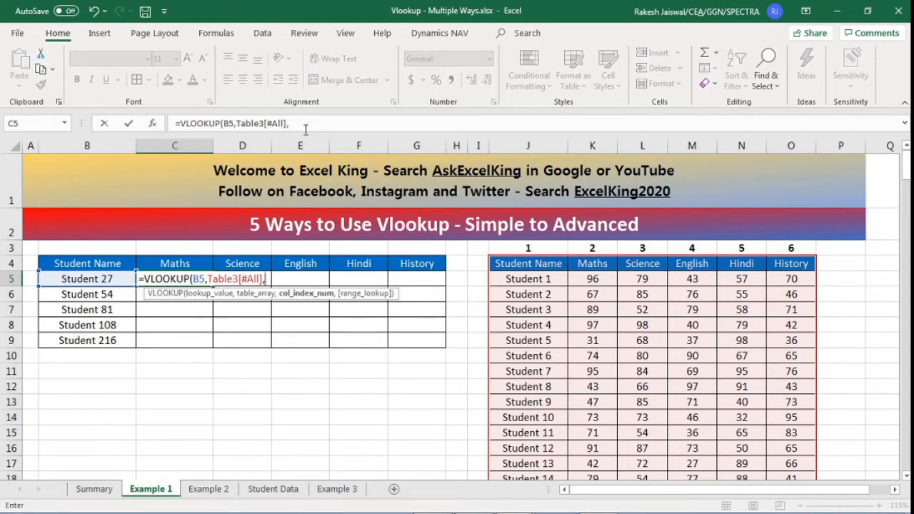
{"action": "type", "text": "2,"}
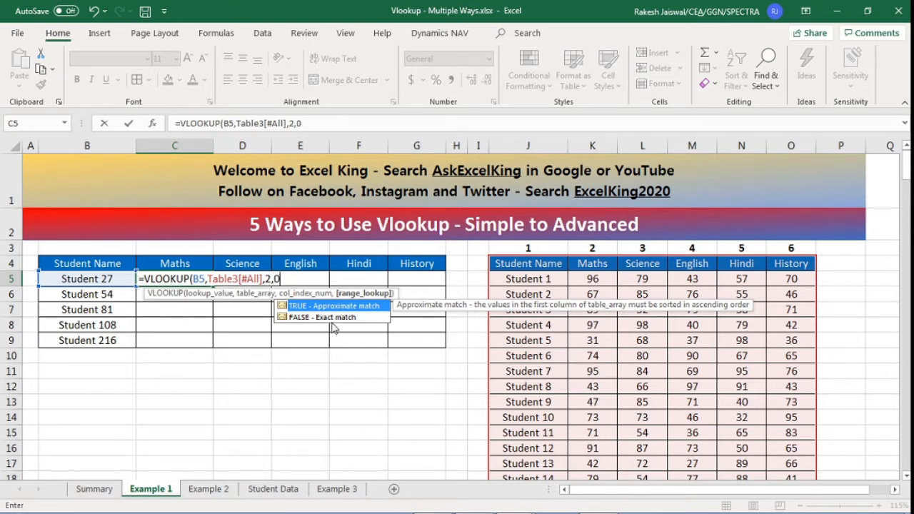
{"action": "type", "text": "0)"}
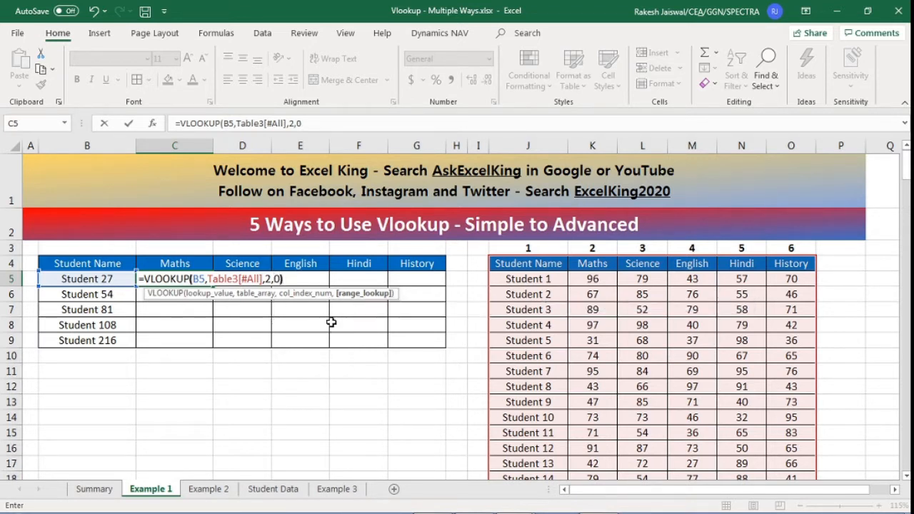
{"action": "key", "text": "Return"}
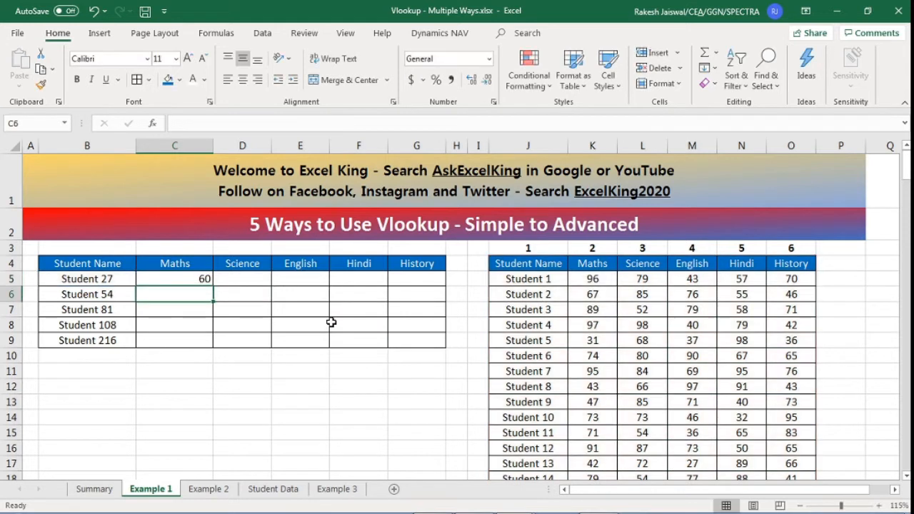
{"action": "left_click", "coordinate": [190, 276]}
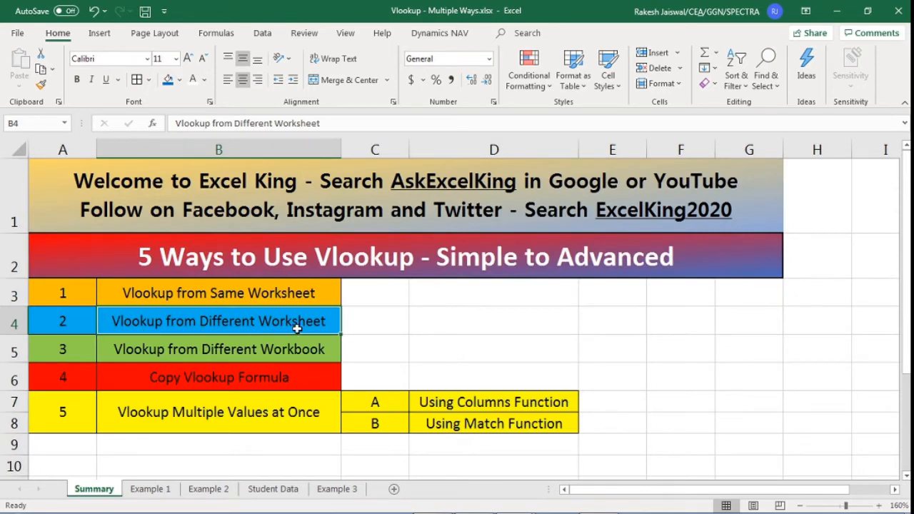
- Examine the blank marks table on the Example 2 sheet and the source marks table on the Student Data sheet
{"action": "left_click", "coordinate": [215, 491]}
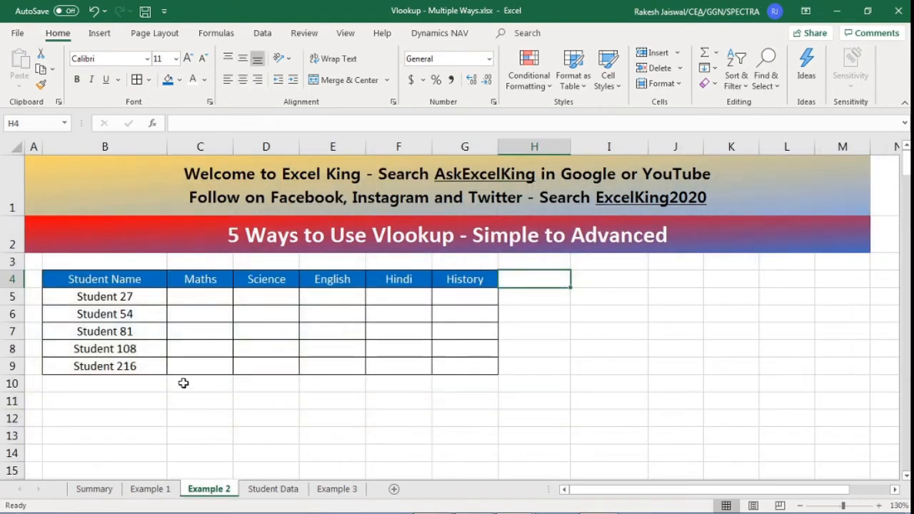
{"action": "left_click", "coordinate": [183, 381]}
{"action": "left_click_drag", "start_coordinate": [129, 281], "coordinate": [453, 375]}
{"action": "left_click", "coordinate": [471, 344]}
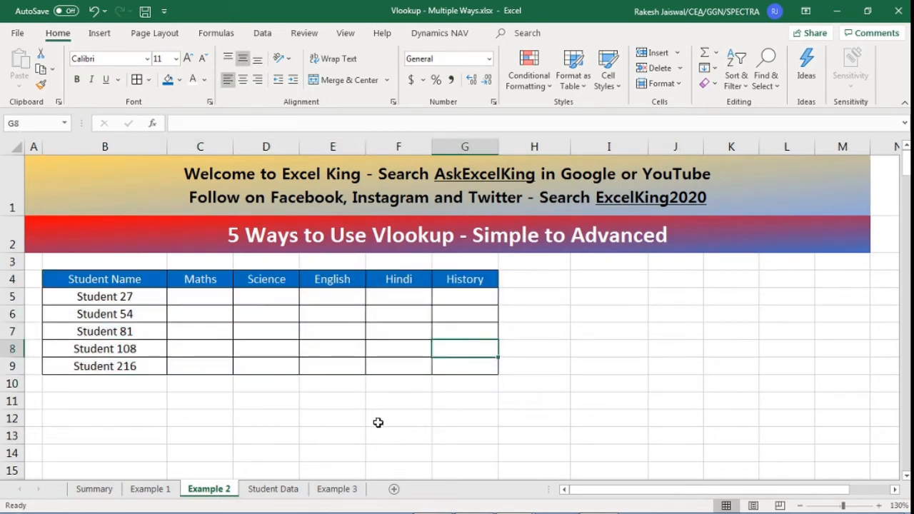
{"action": "left_click", "coordinate": [271, 490]}
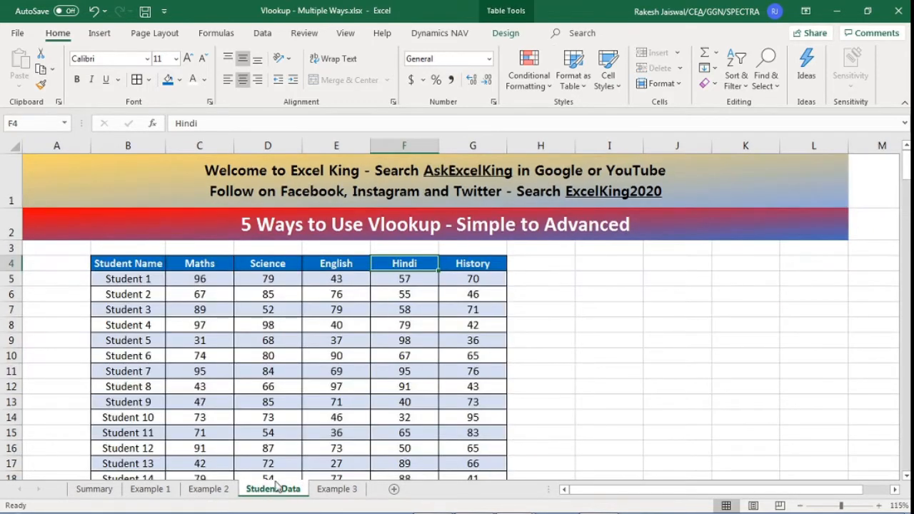
{"action": "left_click", "coordinate": [345, 344]}
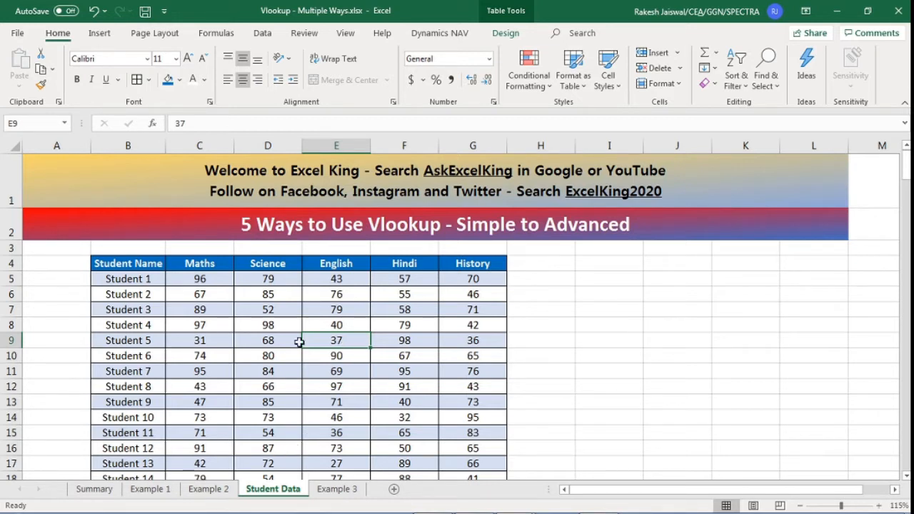
- Return to the Example 2 sheet and start a VLOOKUP formula in C5 with B5 as the lookup value
{"action": "left_click", "coordinate": [209, 489]}
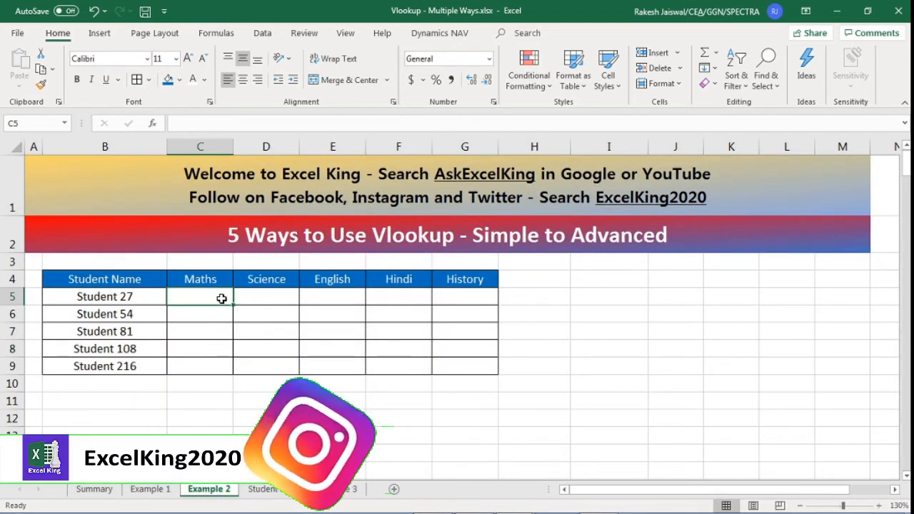
{"action": "type", "text": "=vl"}
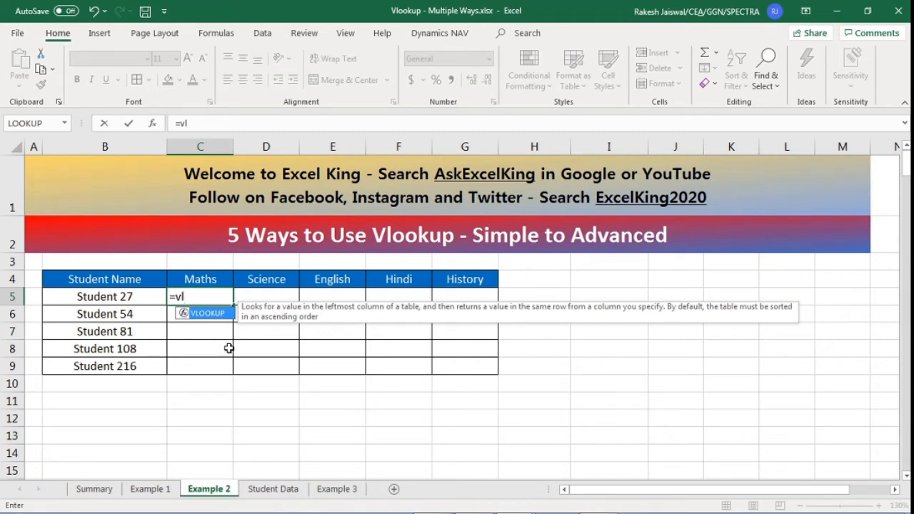
{"action": "key", "text": "Tab"}
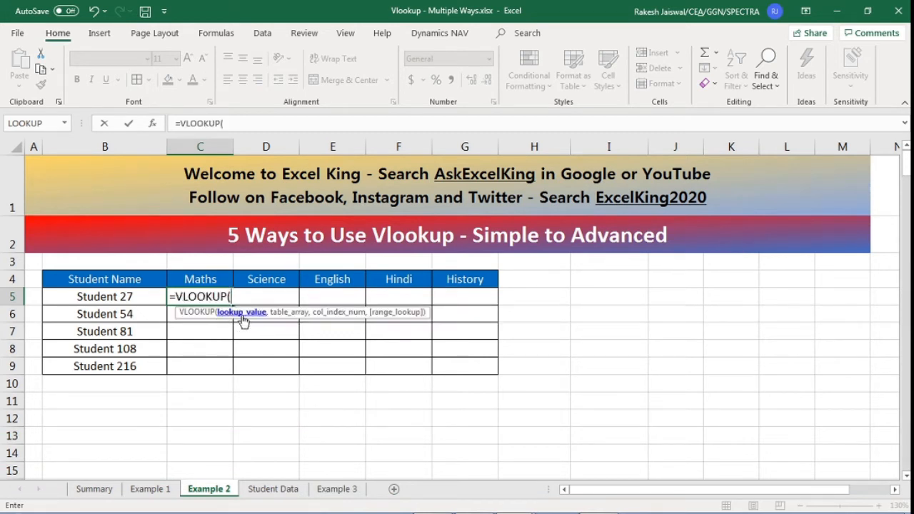
{"action": "left_click", "coordinate": [135, 299]}
{"action": "type", "text": ","}
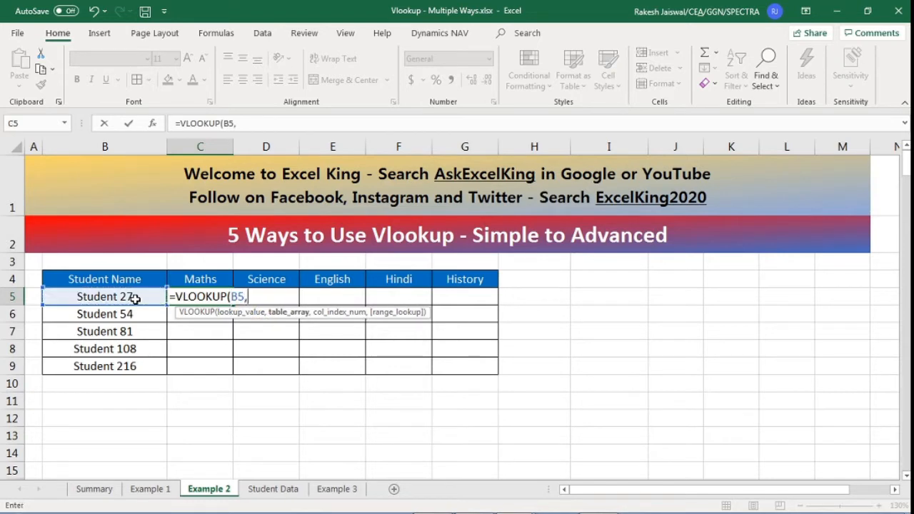
- Set the table array to the whole marks table on the Student Data sheet, including headers (Table356[#All])
{"action": "left_click", "coordinate": [272, 490]}
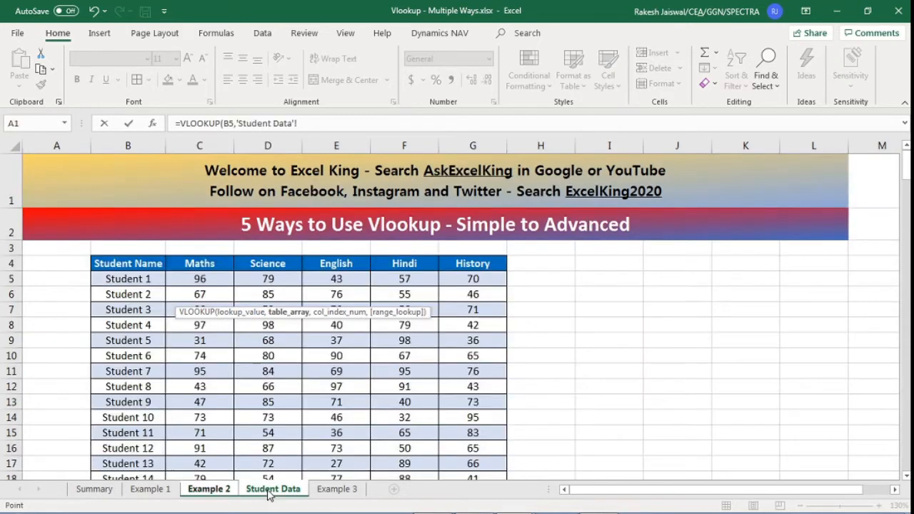
{"action": "left_click_drag", "start_coordinate": [143, 265], "coordinate": [336, 265]}
{"action": "key", "text": "shift+Right"}
{"action": "key", "text": "shift+Right"}
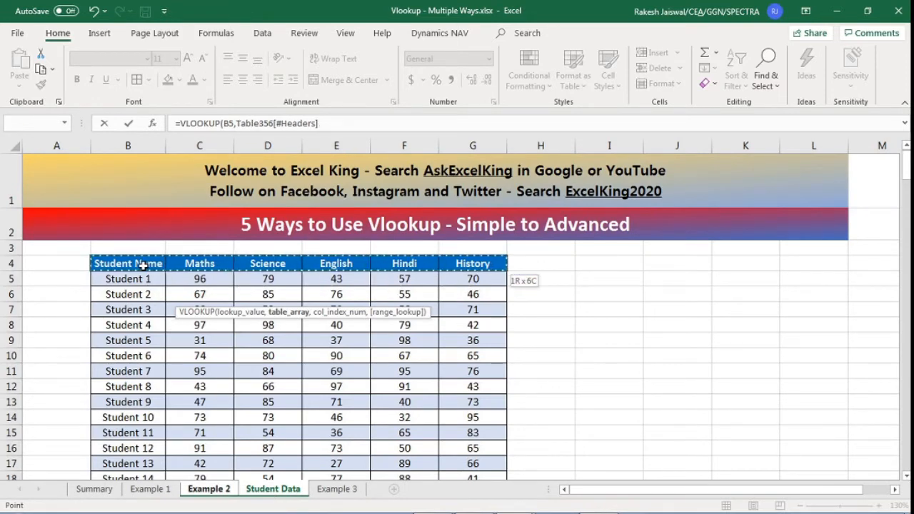
{"action": "key", "text": "ctrl+shift+Down"}
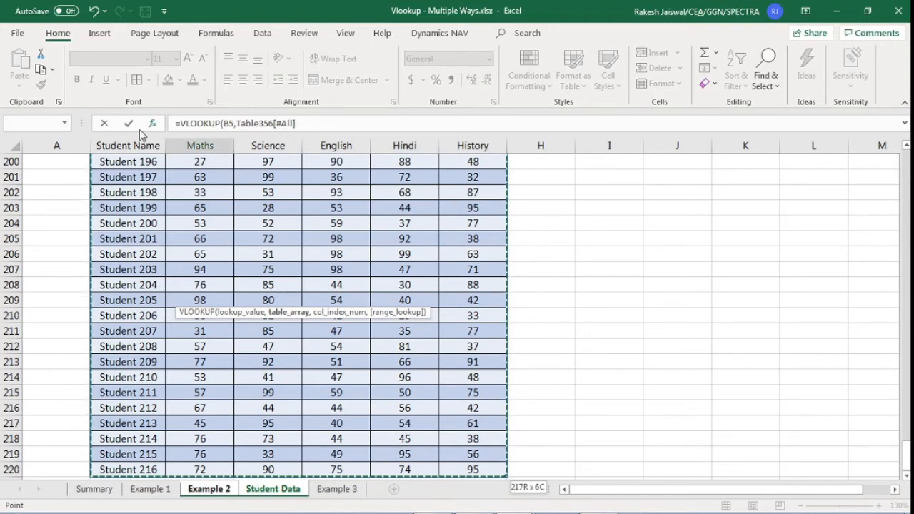
{"action": "left_click", "coordinate": [309, 124]}
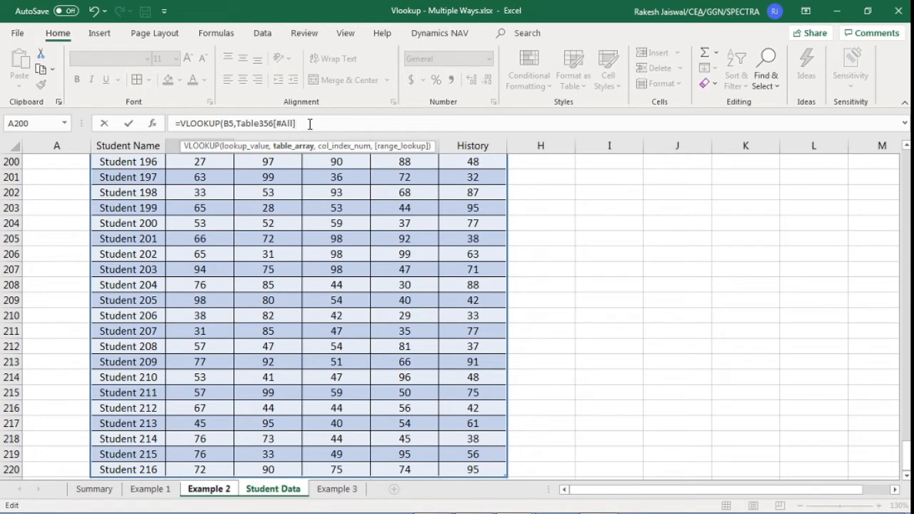
{"action": "type", "text": ","}
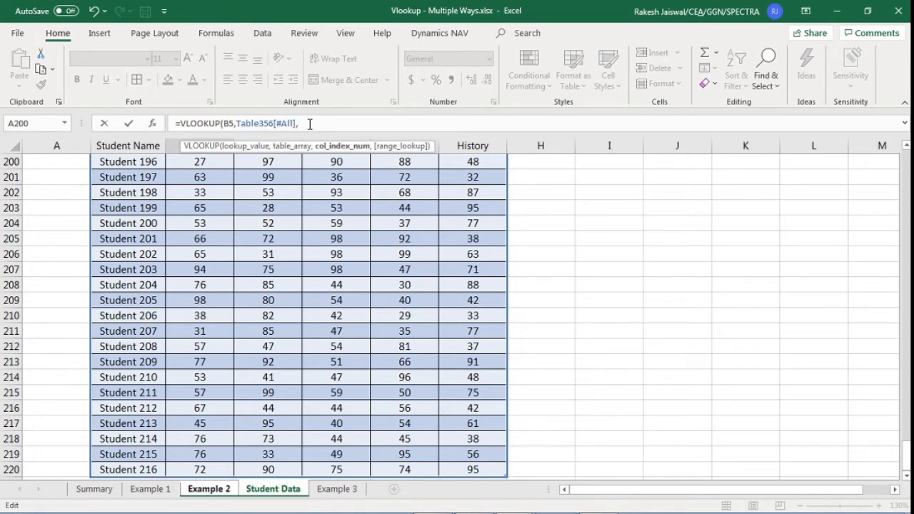
- Complete the Example 2 formula with column index 2 and exact match 0, giving =VLOOKUP(B5,Table356[#All],2,0)
{"action": "left_click_drag", "start_coordinate": [906, 454], "coordinate": [905, 161]}
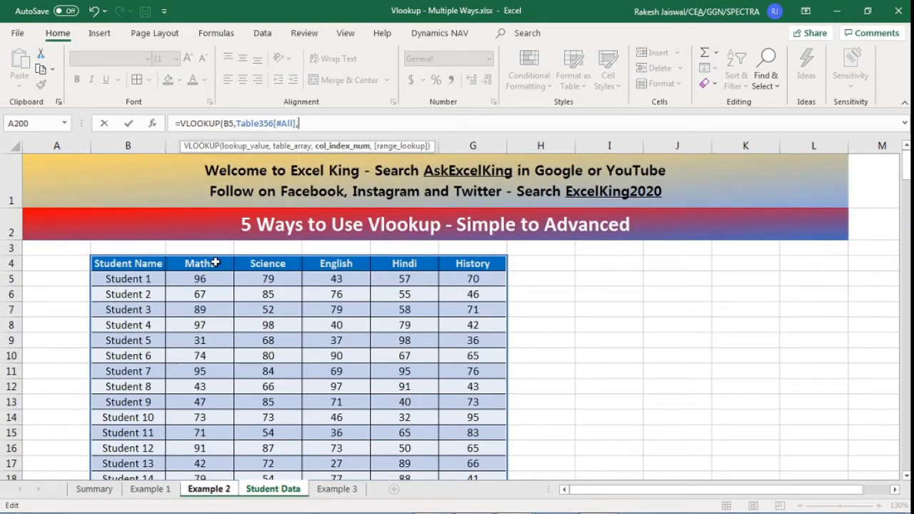
{"action": "type", "text": ",0"}
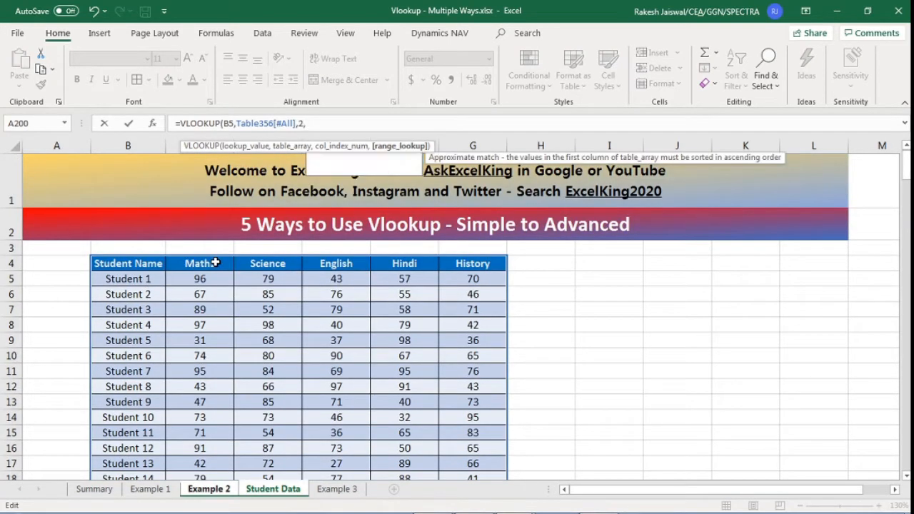
{"action": "key", "text": "Return"}
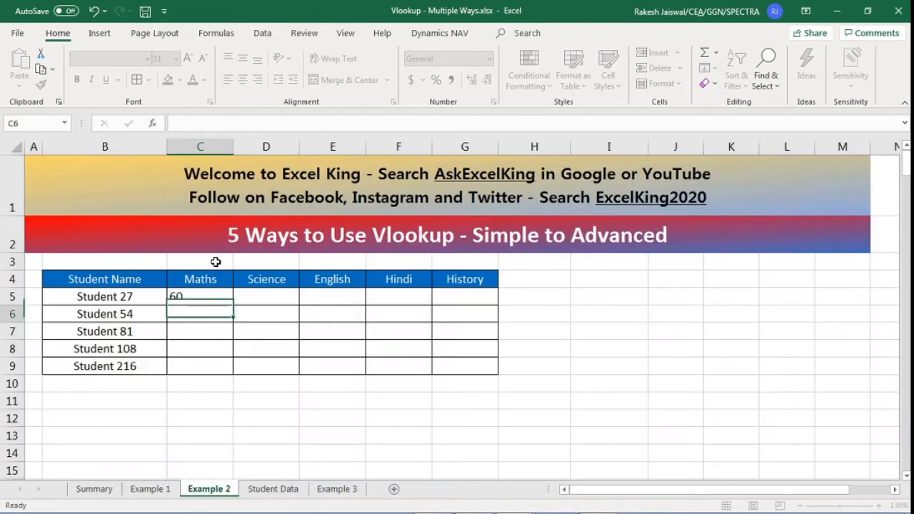
{"action": "left_click", "coordinate": [198, 299]}
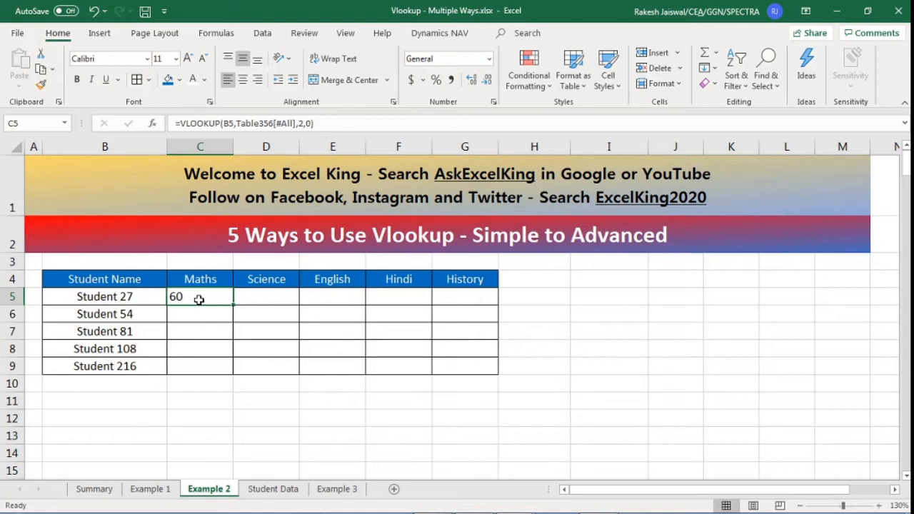
- Review the Vlookup from Different Workbook entry on the Summary sheet and the blank marks table on Example 3
{"action": "left_click", "coordinate": [94, 491]}
{"action": "left_click", "coordinate": [188, 349]}
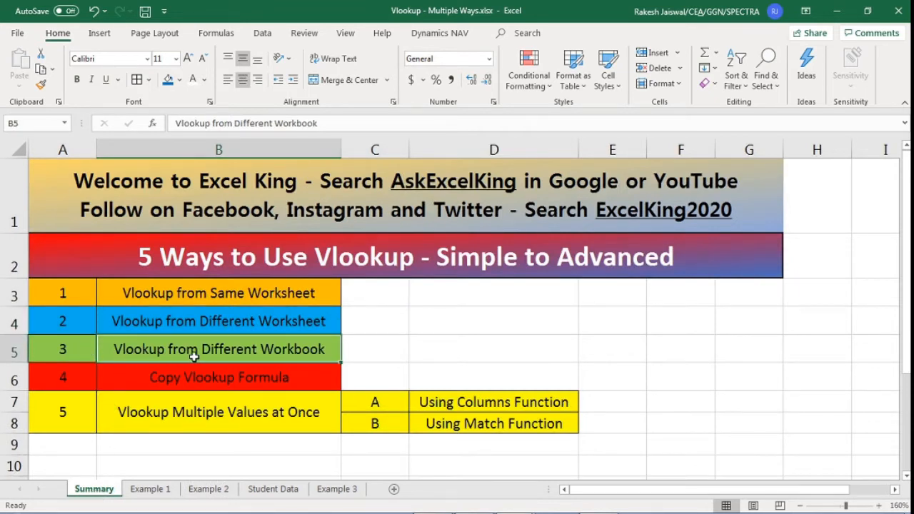
{"action": "left_click", "coordinate": [273, 489]}
{"action": "left_click", "coordinate": [337, 489]}
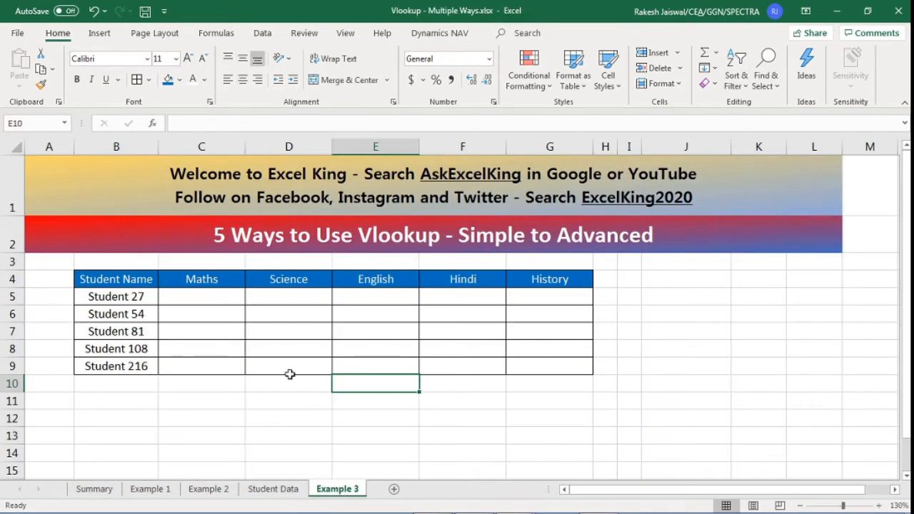
{"action": "left_click_drag", "start_coordinate": [116, 278], "coordinate": [546, 366]}
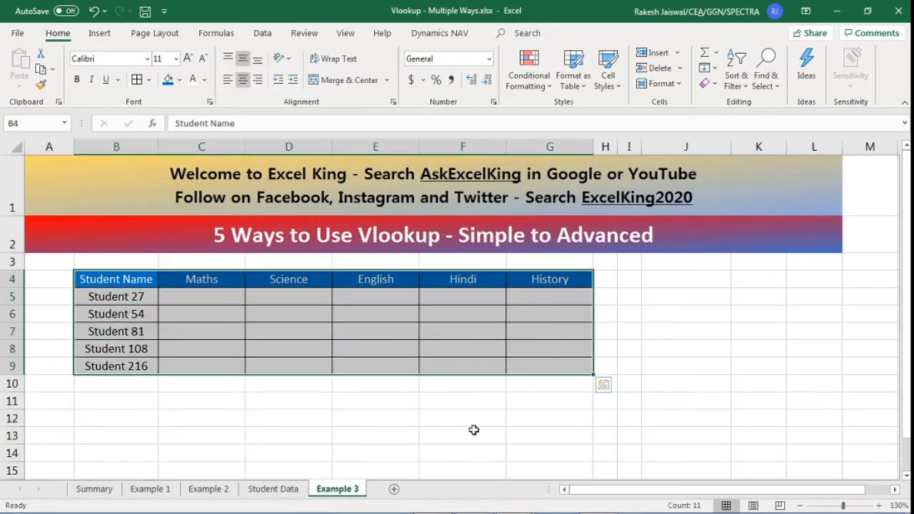
- Switch to the Student Data.xlsx workbook to view its source marks table
{"action": "mouse_move", "coordinate": [519, 506]}
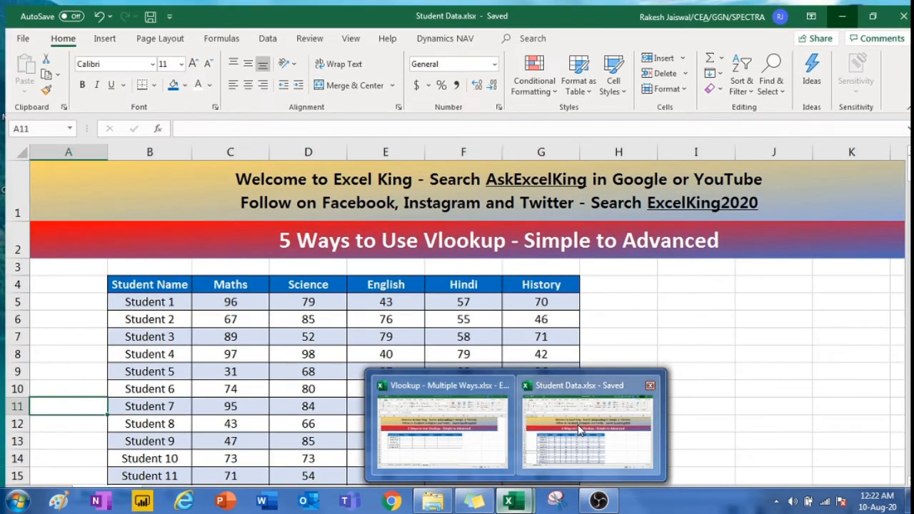
{"action": "left_click", "coordinate": [579, 429]}
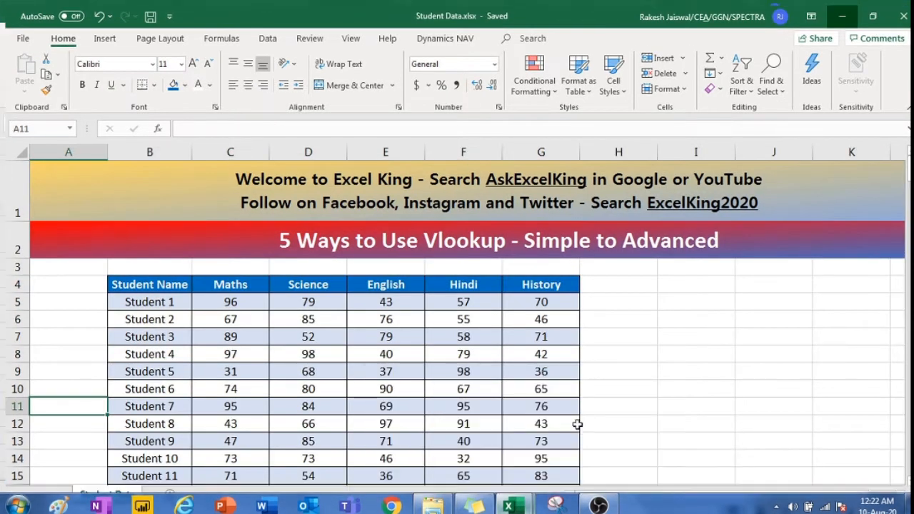
- Return from the Student Data.xlsx marks table to the Example 3 sheet of Vlookup - Multiple Ways.xlsx
{"action": "left_click", "coordinate": [339, 316]}
{"action": "left_click", "coordinate": [177, 281]}
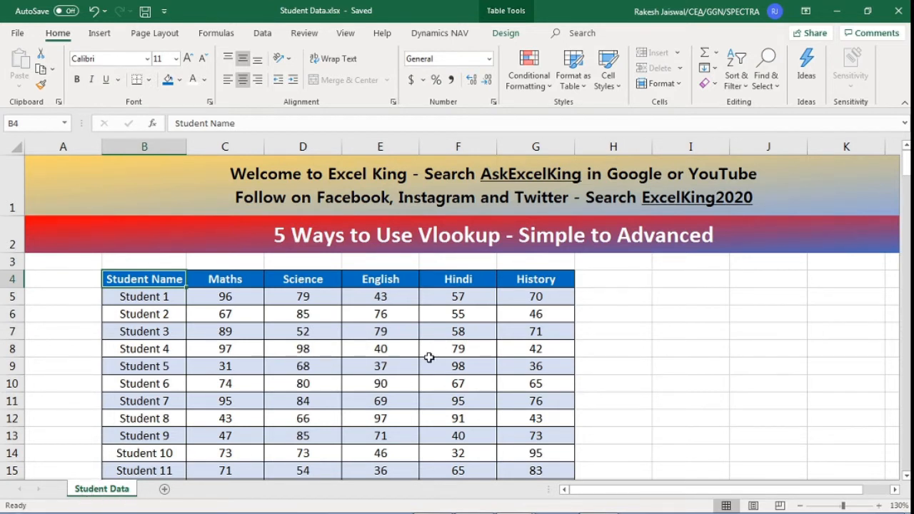
{"action": "mouse_move", "coordinate": [513, 500]}
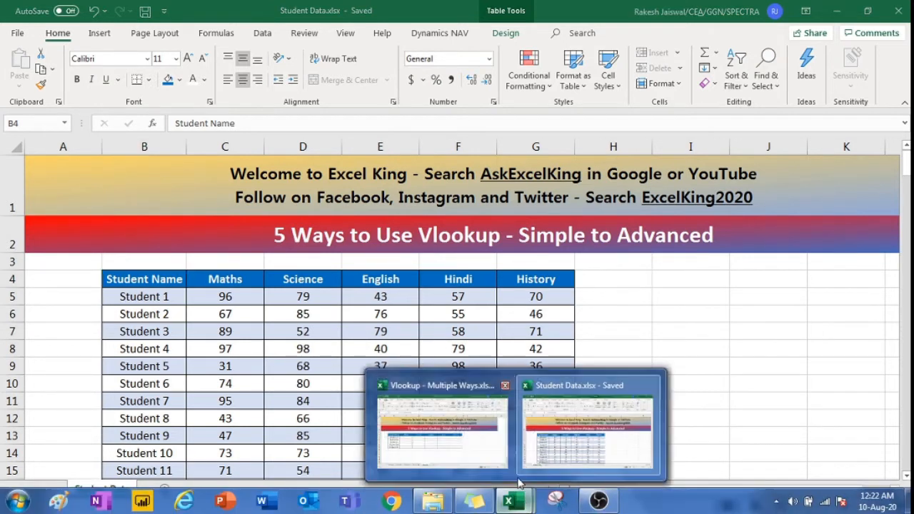
{"action": "left_click", "coordinate": [443, 425]}
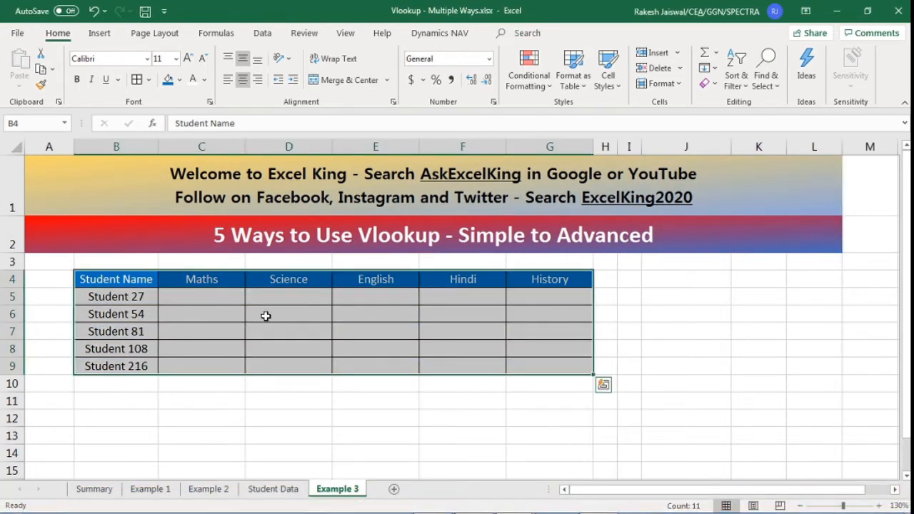
{"action": "left_click", "coordinate": [323, 331]}
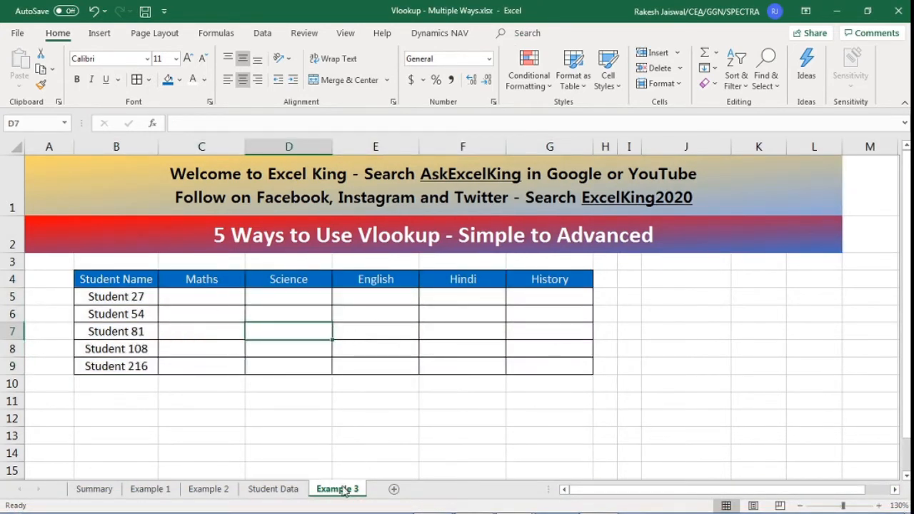
- Start a VLOOKUP formula in the Maths cell C5 for Student 27, with B5 as the lookup value
{"action": "left_click", "coordinate": [216, 293]}
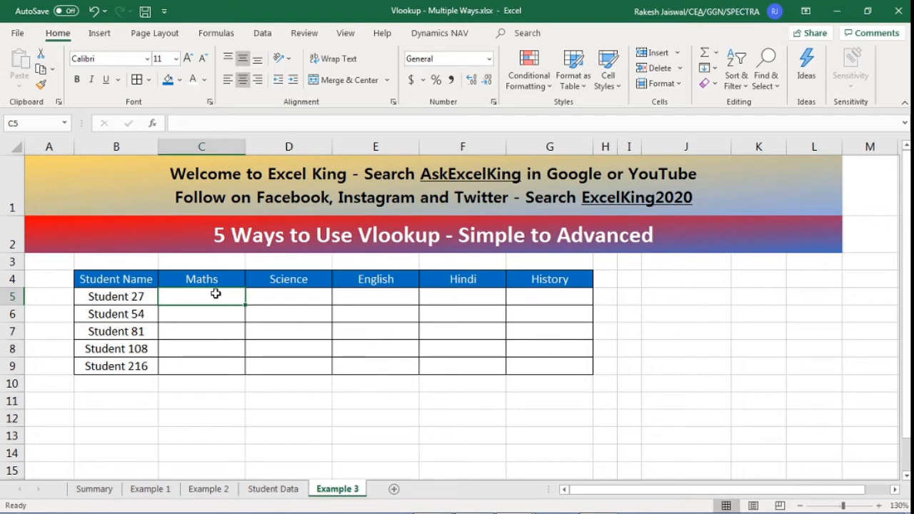
{"action": "type", "text": "=vl"}
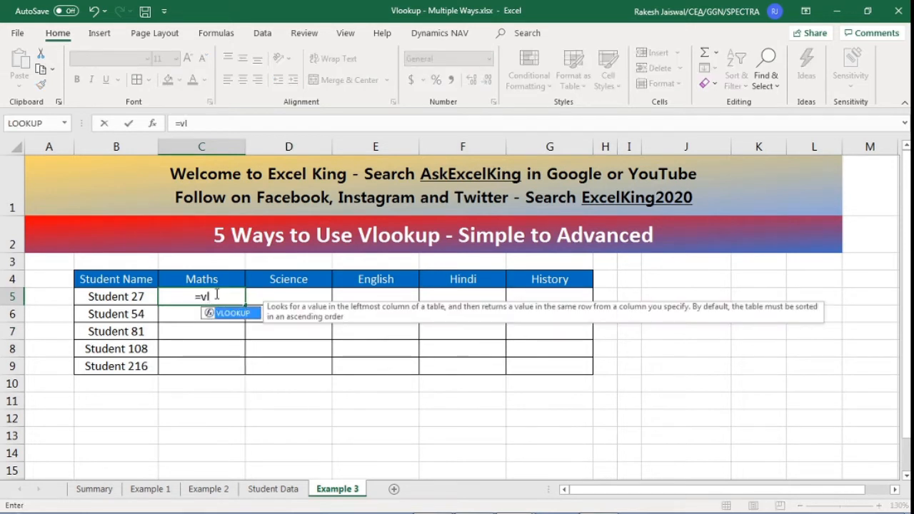
{"action": "double_click", "coordinate": [237, 318]}
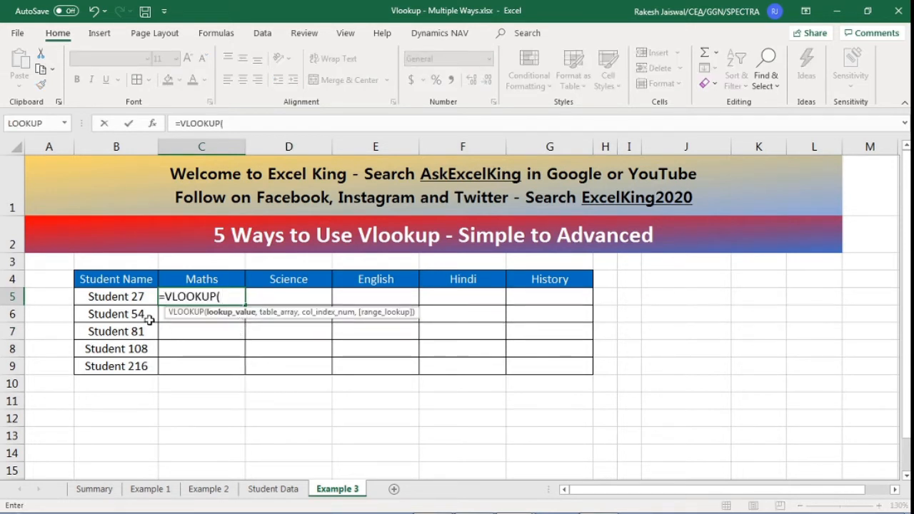
{"action": "left_click", "coordinate": [129, 294]}
{"action": "type", "text": ","}
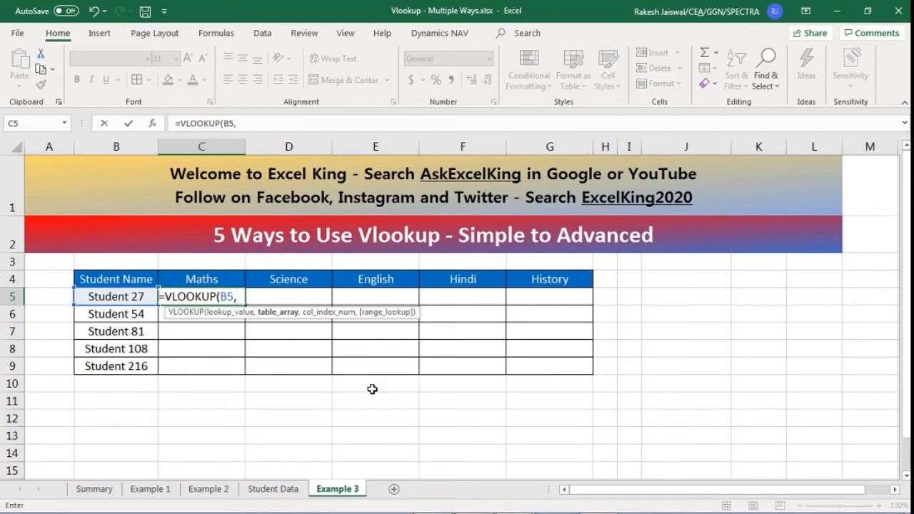
- Set the table array to the whole marks table in Student Data.xlsx, including headers ('[Student Data.xlsx]Student Data'!Table356[#All])
{"action": "left_click", "coordinate": [525, 505]}
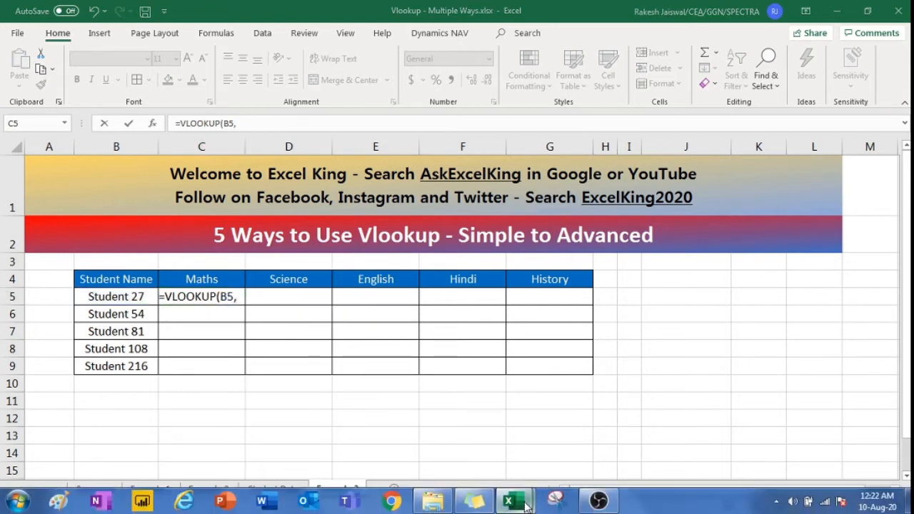
{"action": "left_click", "coordinate": [569, 411]}
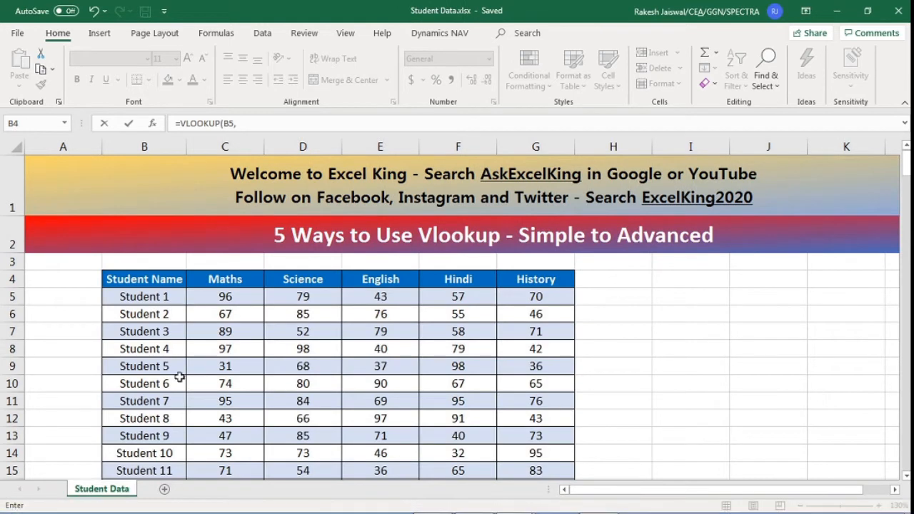
{"action": "left_click_drag", "start_coordinate": [155, 280], "coordinate": [567, 284]}
{"action": "key", "text": "ctrl+shift+Down"}
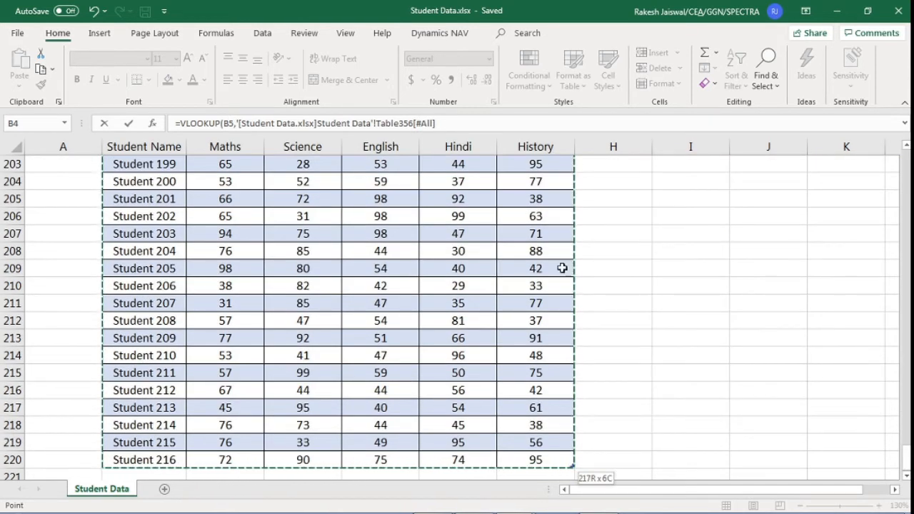
- Complete the Example 3 formula with column index 2 and exact match 0, and check the resulting formula in C5
{"action": "left_click", "coordinate": [447, 125]}
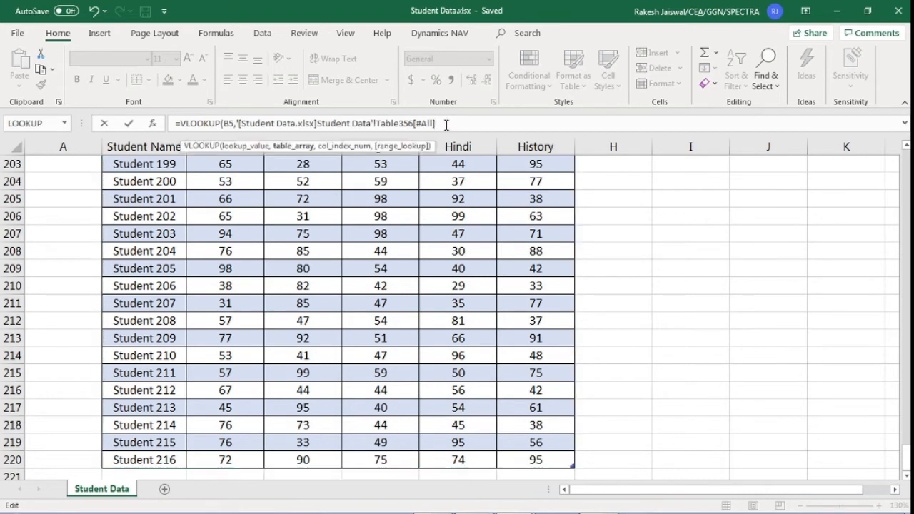
{"action": "type", "text": ","}
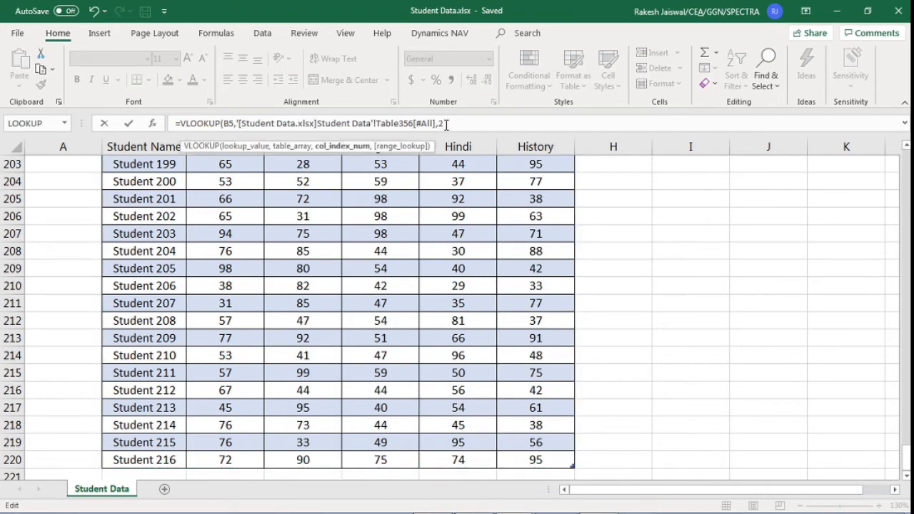
{"action": "type", "text": "2,0"}
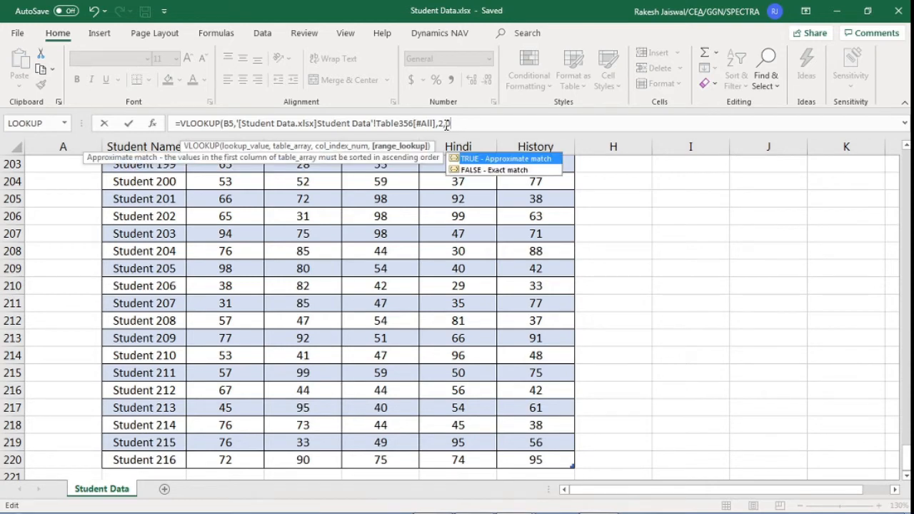
{"action": "key", "text": "Return"}
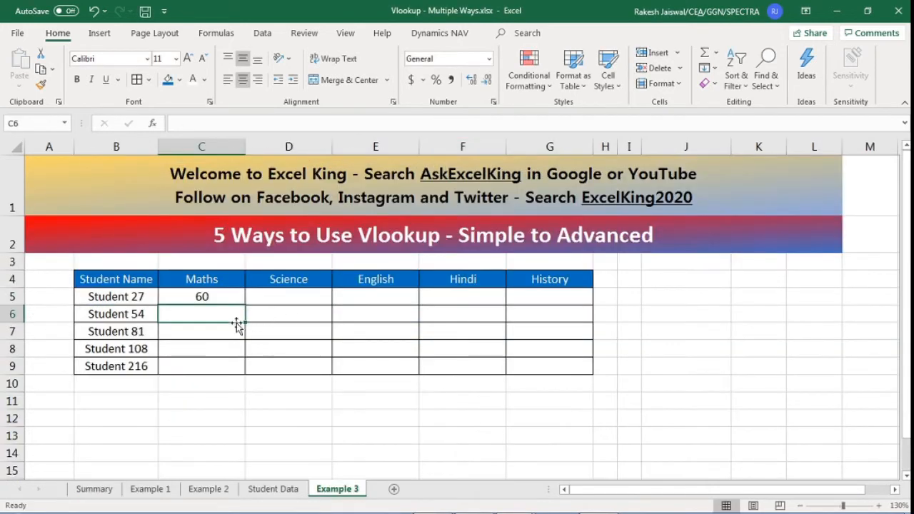
{"action": "left_click", "coordinate": [230, 298]}
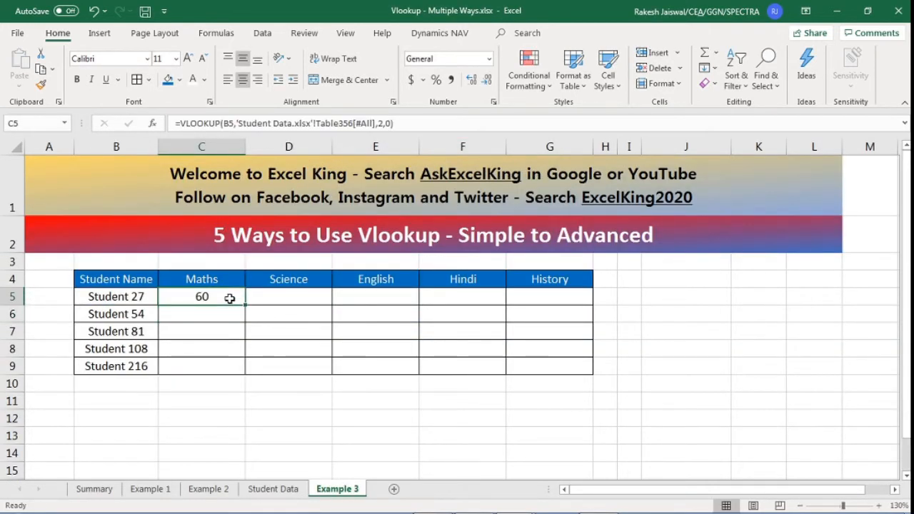
- Review the listed VLOOKUP methods on the Summary sheet, from Vlookup from Same Worksheet through Copy Vlookup Formula
{"action": "left_click", "coordinate": [113, 493]}
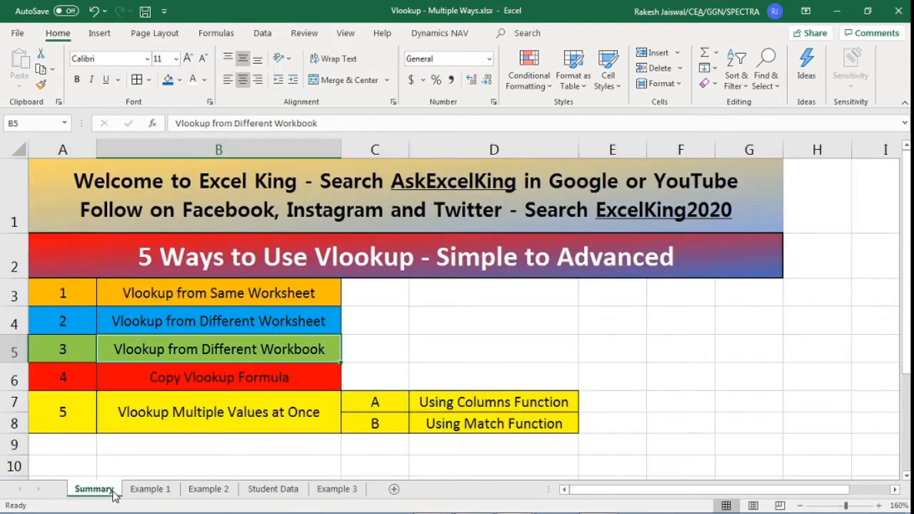
{"action": "left_click", "coordinate": [213, 293]}
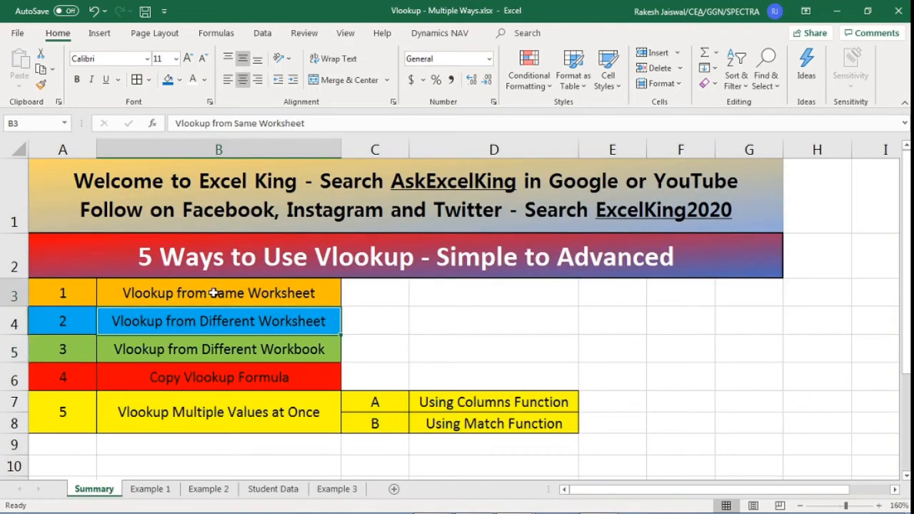
{"action": "left_click", "coordinate": [300, 323]}
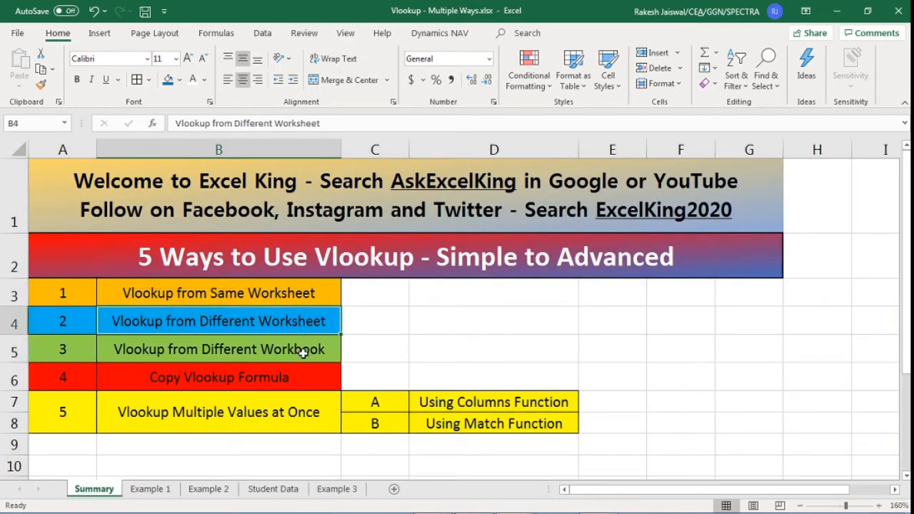
{"action": "left_click", "coordinate": [303, 352]}
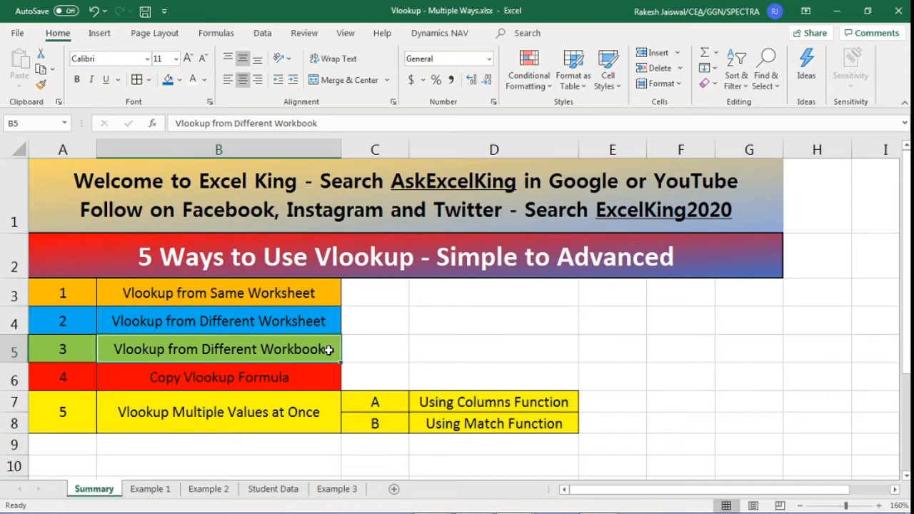
{"action": "left_click", "coordinate": [328, 319]}
{"action": "left_click", "coordinate": [328, 292]}
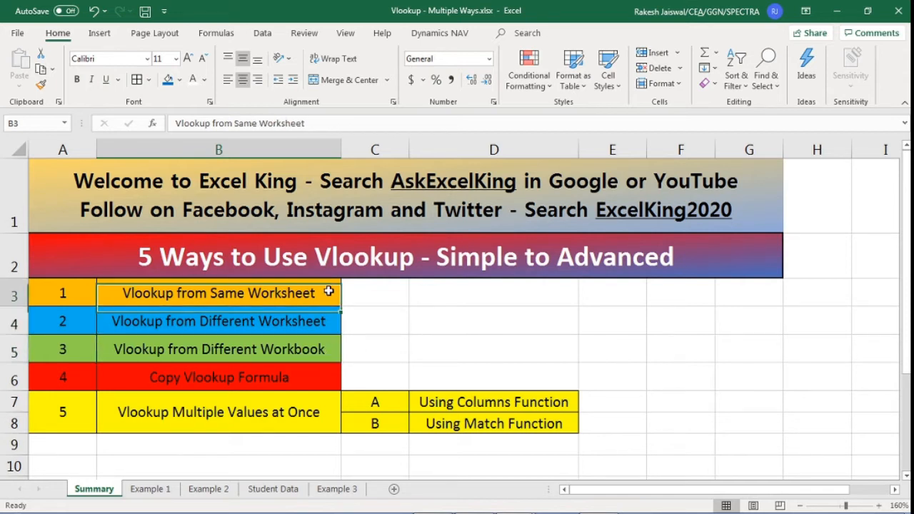
{"action": "left_click", "coordinate": [326, 320]}
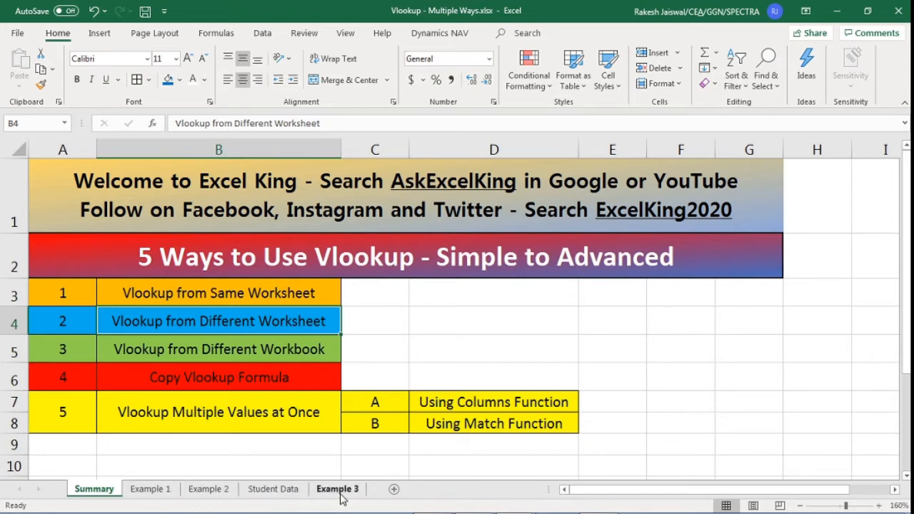
{"action": "left_click", "coordinate": [327, 299]}
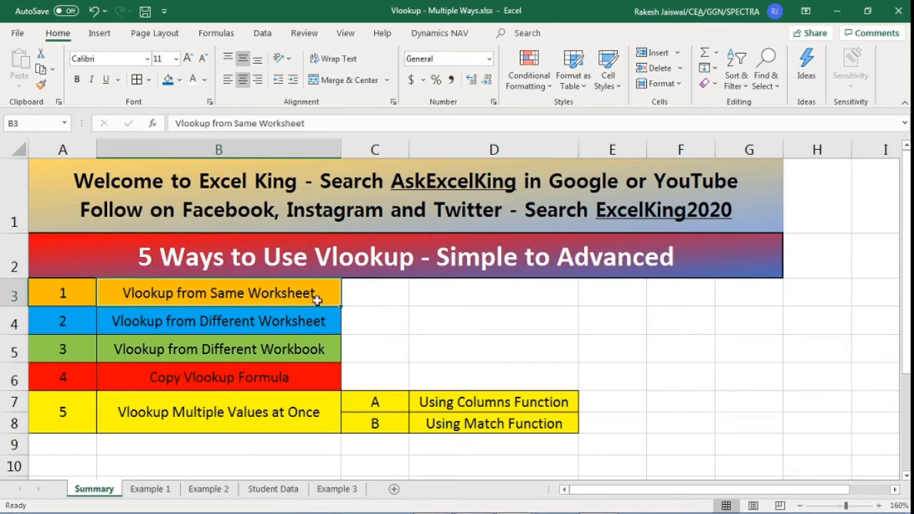
{"action": "left_click", "coordinate": [78, 345]}
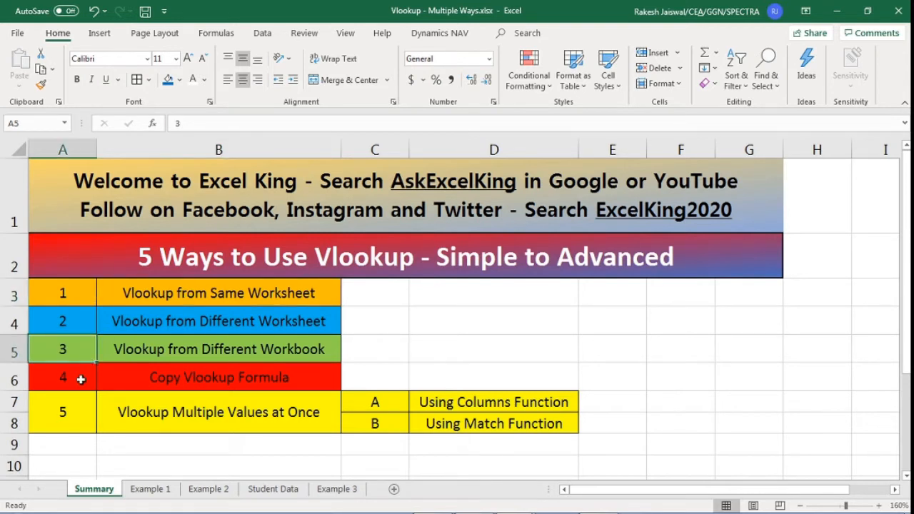
{"action": "left_click", "coordinate": [80, 379]}
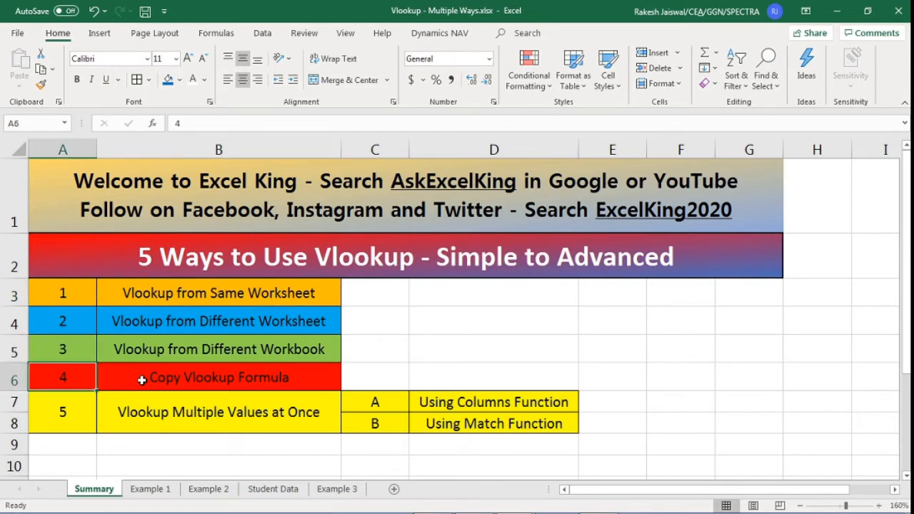
{"action": "left_click", "coordinate": [315, 379]}
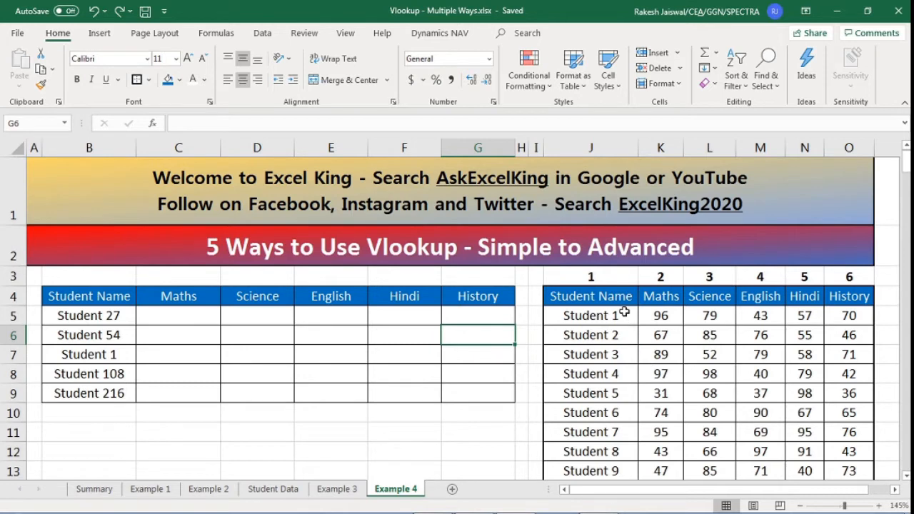
- Start a VLOOKUP formula in the Maths cell C5 of the Example 4 sheet, with B5 as the lookup value
{"action": "left_click_drag", "start_coordinate": [621, 298], "coordinate": [839, 396]}
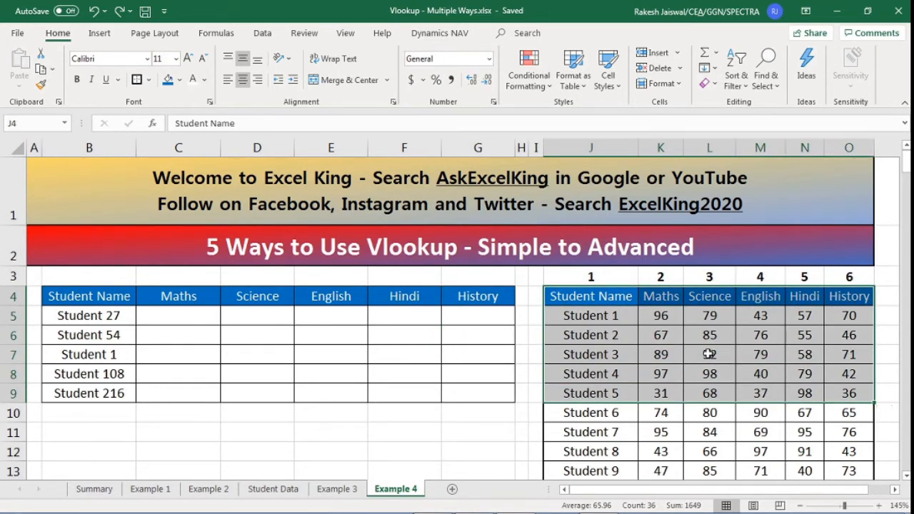
{"action": "left_click_drag", "start_coordinate": [122, 298], "coordinate": [471, 400]}
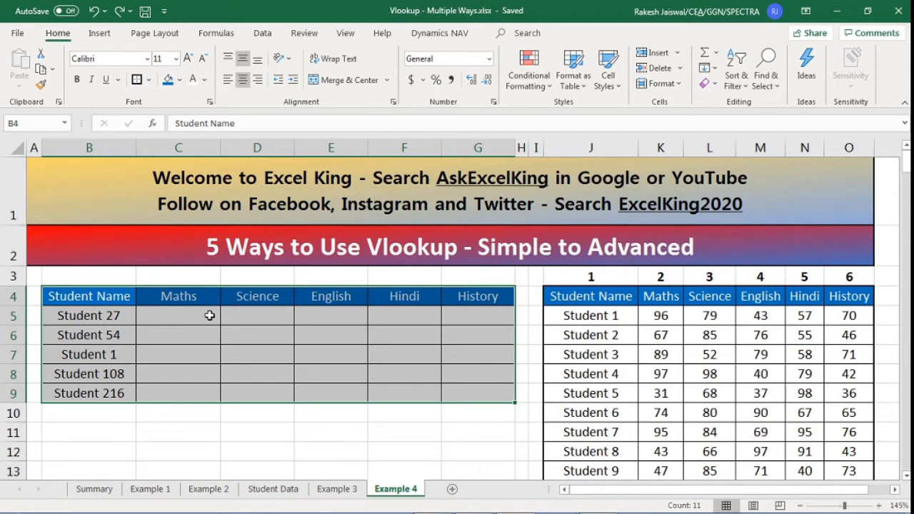
{"action": "left_click", "coordinate": [184, 316]}
{"action": "type", "text": "=VLOOKUP("}
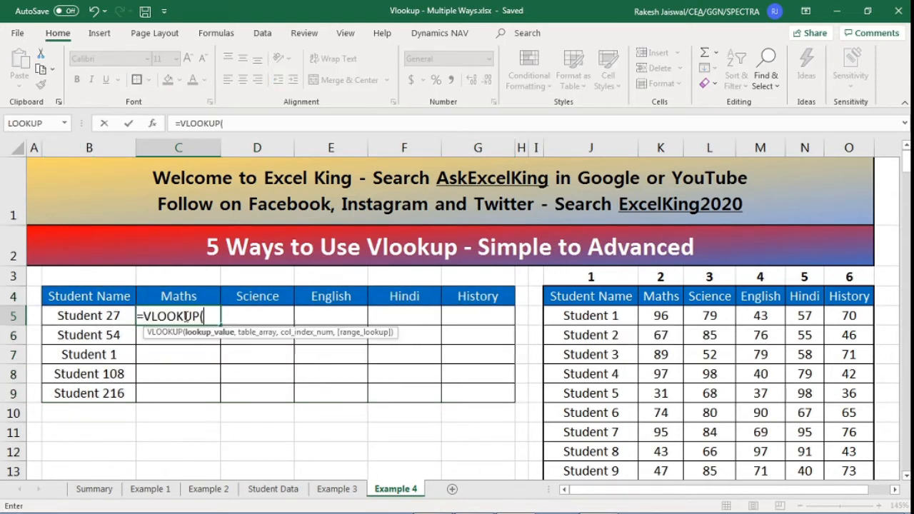
{"action": "left_click", "coordinate": [93, 311]}
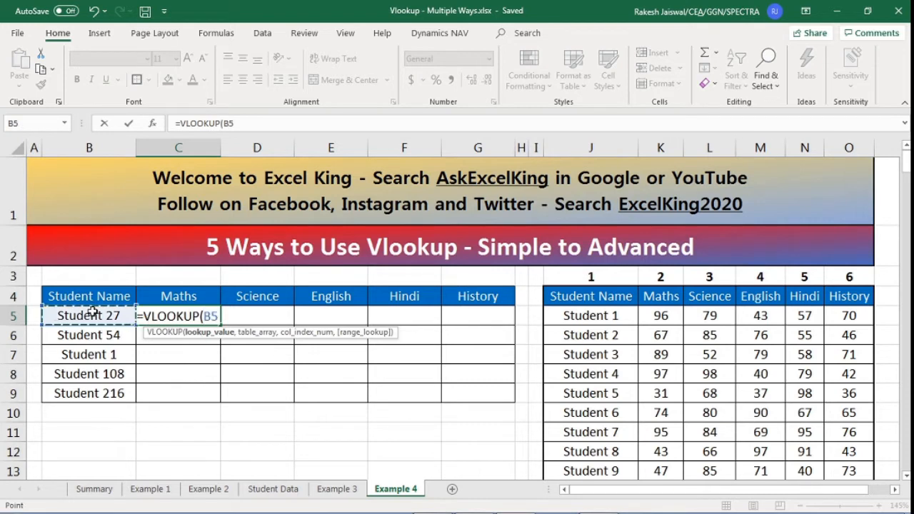
{"action": "type", "text": ","}
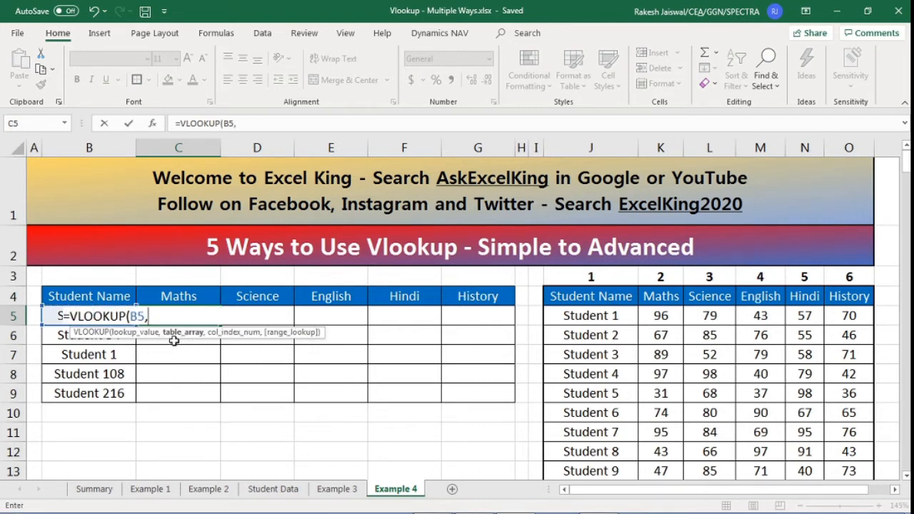
- Complete the VLOOKUP formula in C5 with table array J4:O220, column index 2 and exact match 0
{"action": "left_click_drag", "start_coordinate": [620, 299], "coordinate": [860, 299]}
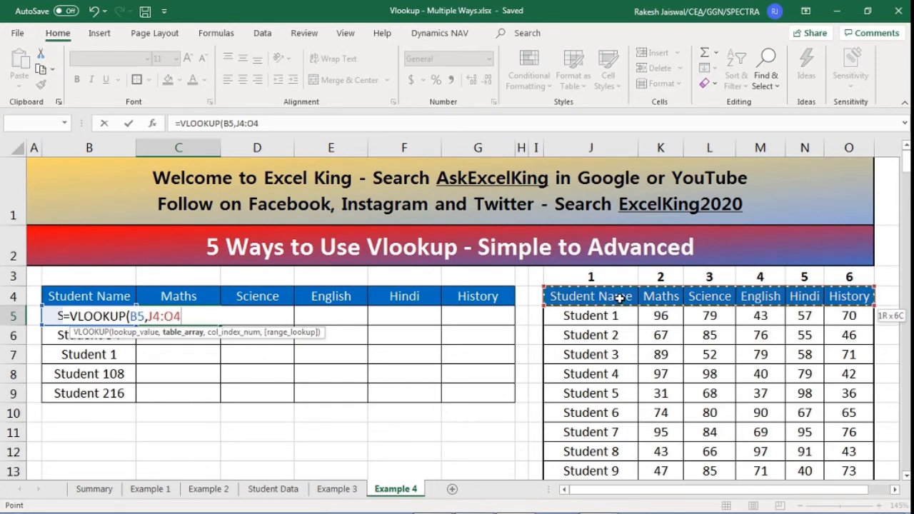
{"action": "key", "text": "ctrl+shift+Down"}
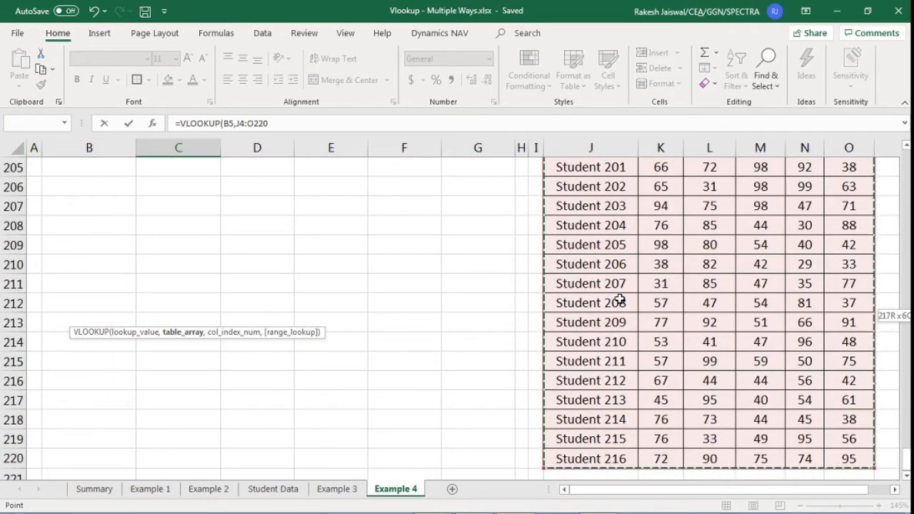
{"action": "type", "text": ",2,0"}
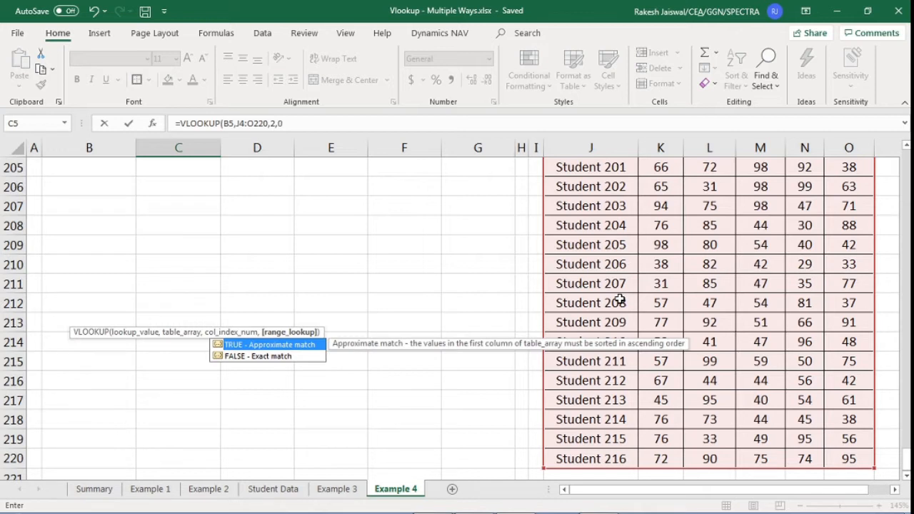
{"action": "left_click", "coordinate": [304, 124]}
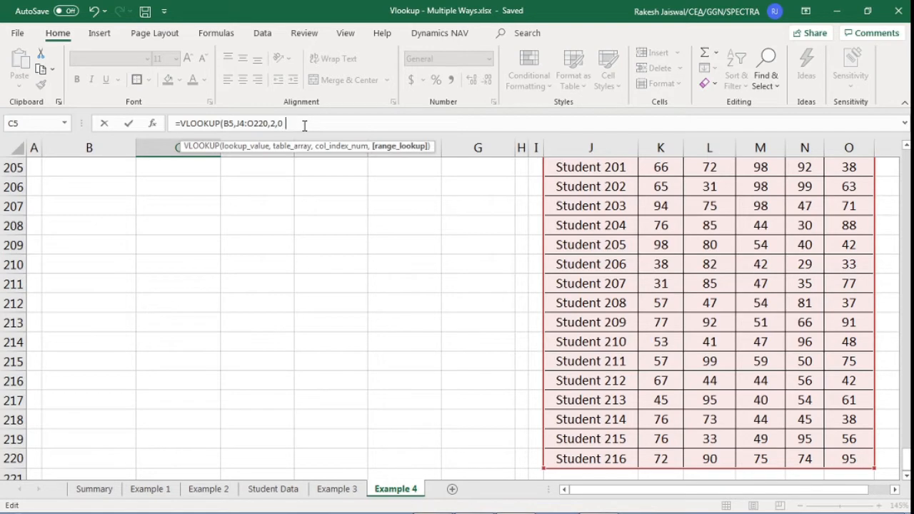
{"action": "type", "text": ")"}
{"action": "key", "text": "Return"}
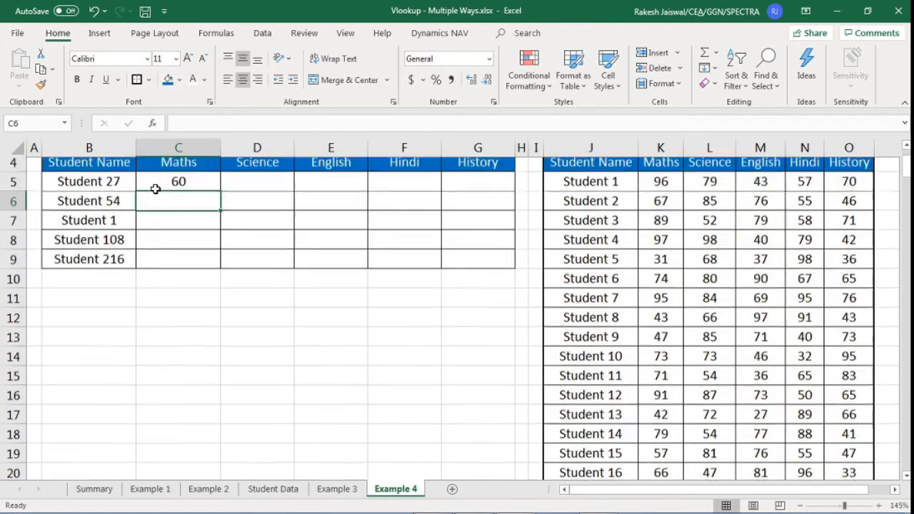
- Left-align the marks cells C5:G9 in the Example 4 results table
{"action": "scroll", "coordinate": [155, 189], "scroll_direction": "up", "scroll_amount": 1}
{"action": "left_click", "coordinate": [203, 311]}
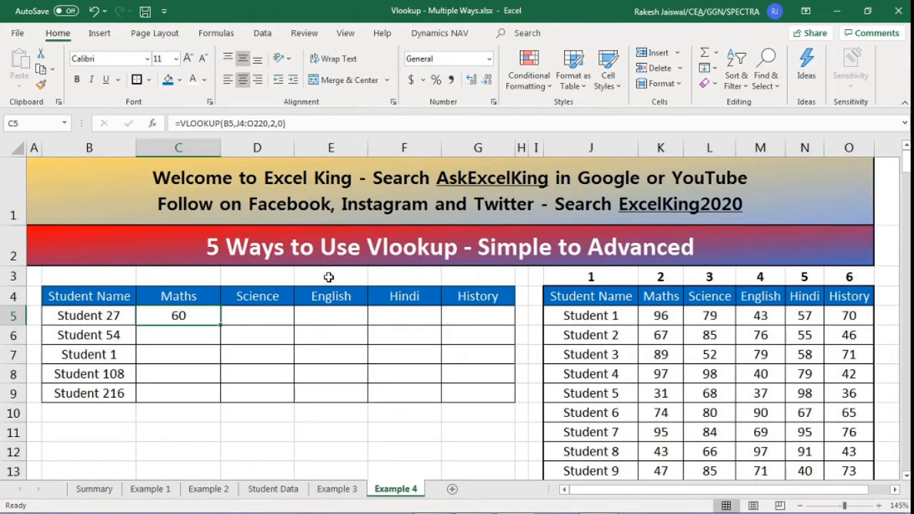
{"action": "left_click_drag", "start_coordinate": [210, 316], "coordinate": [451, 398]}
{"action": "left_click", "coordinate": [228, 79]}
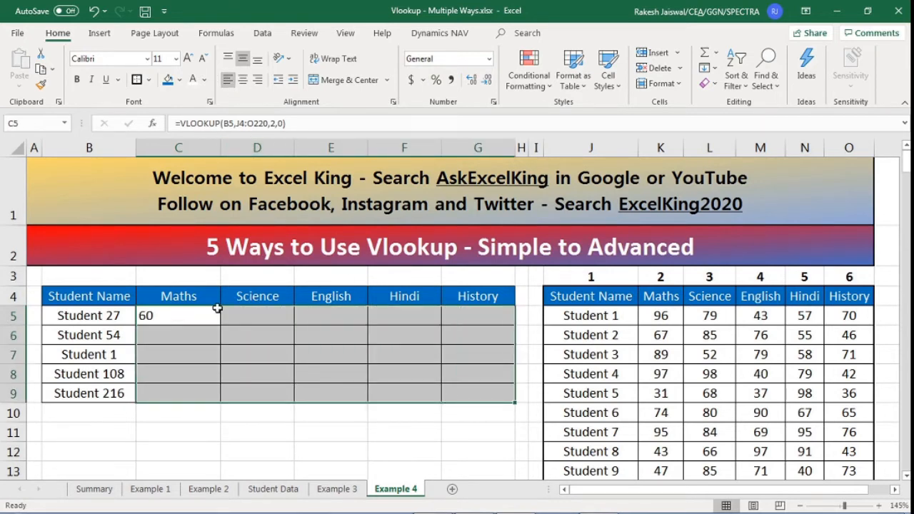
- Copy the Maths formula from C5 and paste it into each of the cells C6 to C9
{"action": "left_click", "coordinate": [215, 312]}
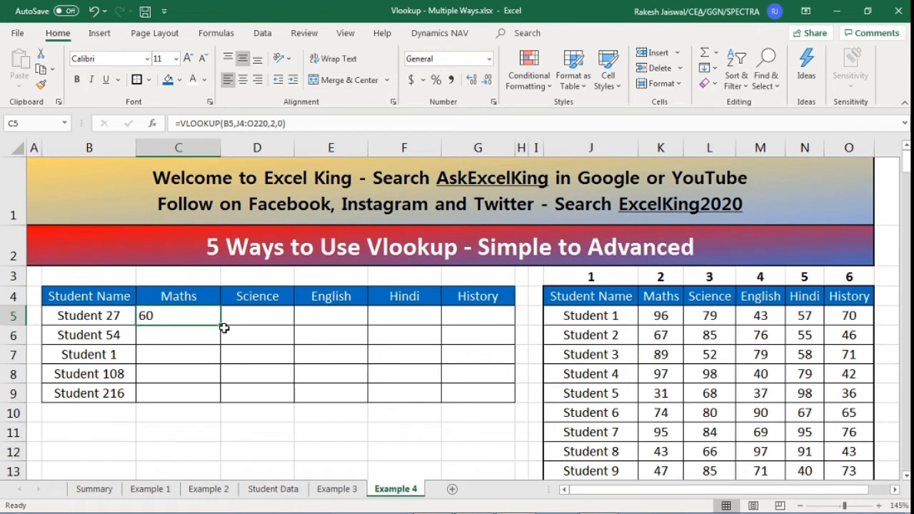
{"action": "key", "text": "ctrl+c"}
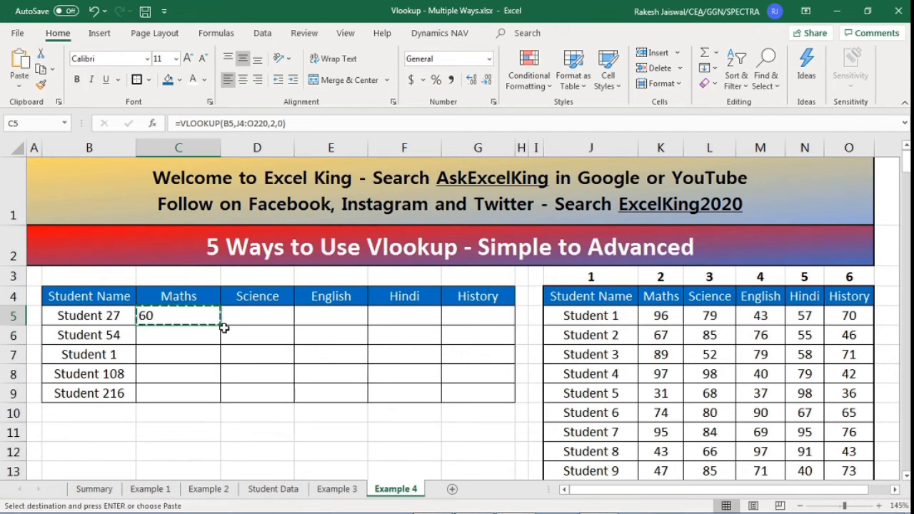
{"action": "key", "text": "Down"}
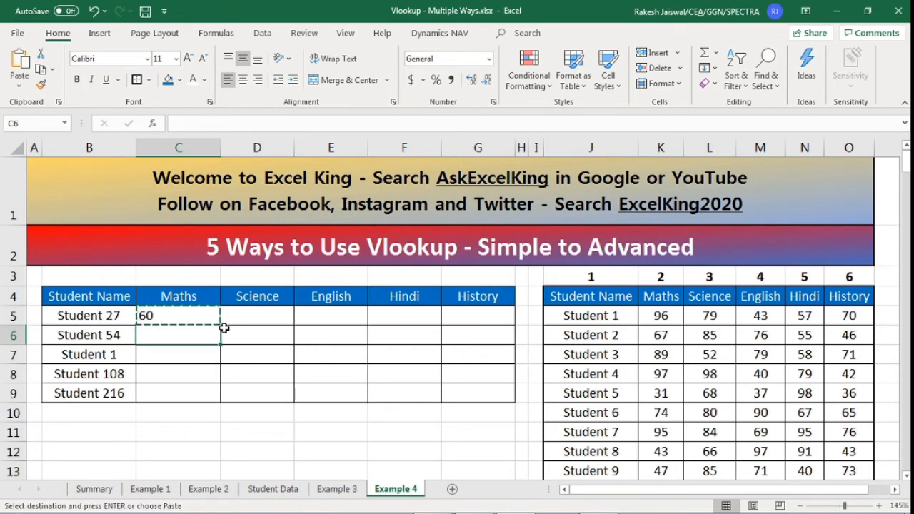
{"action": "key", "text": "Up"}
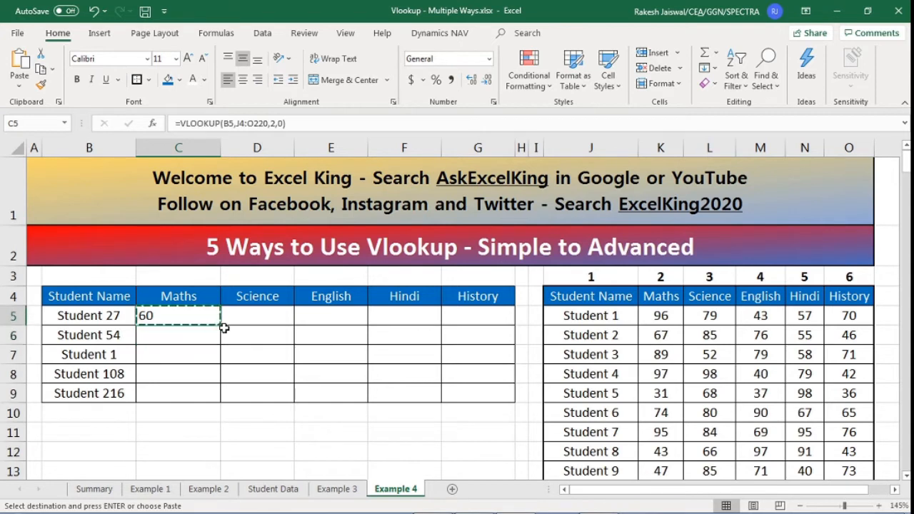
{"action": "key", "text": "Down"}
{"action": "key", "text": "ctrl+v"}
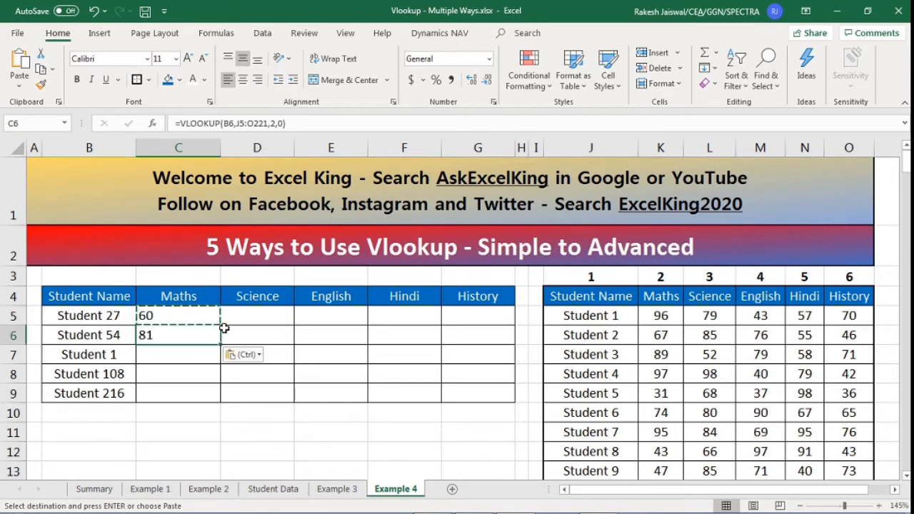
{"action": "key", "text": "Down"}
{"action": "key", "text": "ctrl+v"}
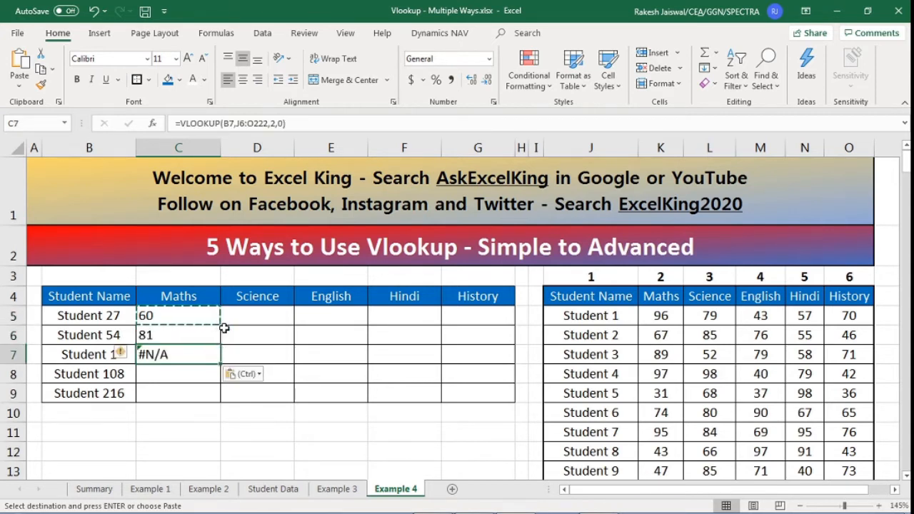
{"action": "key", "text": "Down"}
{"action": "key", "text": "ctrl+v"}
{"action": "key", "text": "Down"}
{"action": "key", "text": "ctrl+v"}
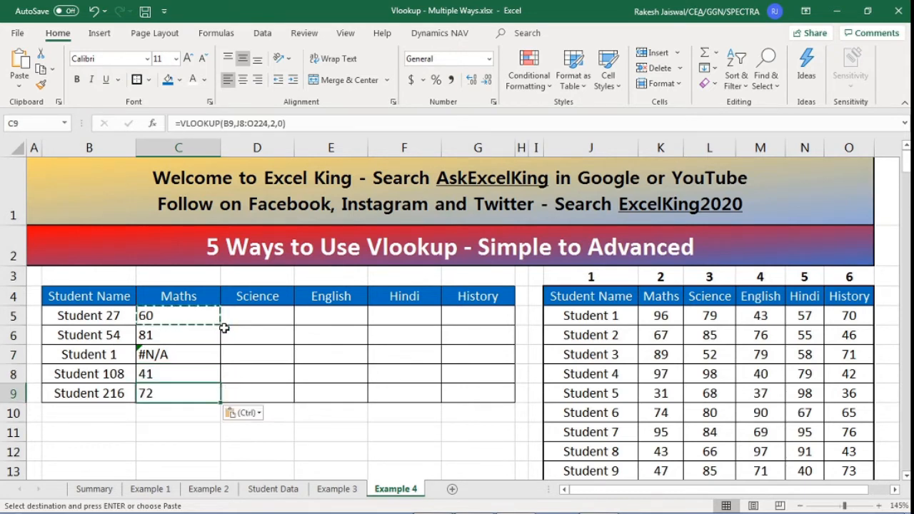
{"action": "key", "text": "Escape"}
- Compare the Maths result for Student 1 in C7 with that student's row in the marks table
{"action": "left_click", "coordinate": [177, 355]}
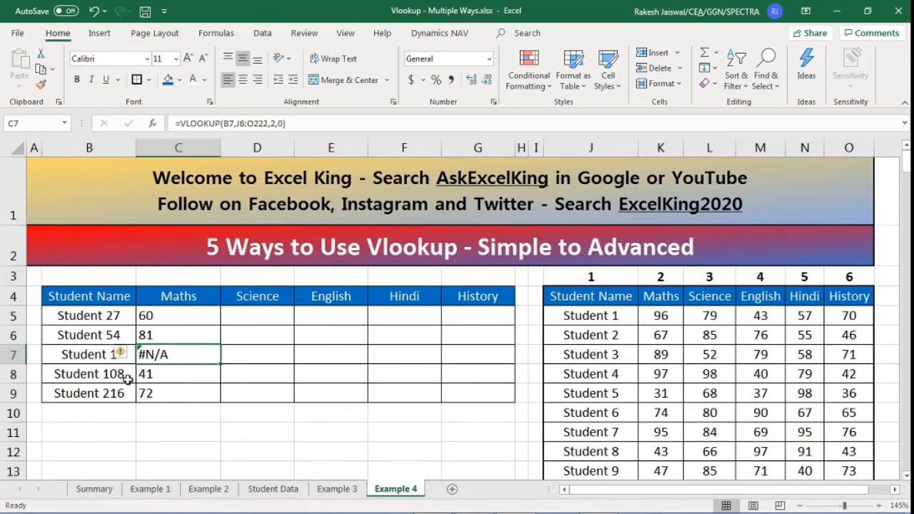
{"action": "left_click", "coordinate": [612, 319]}
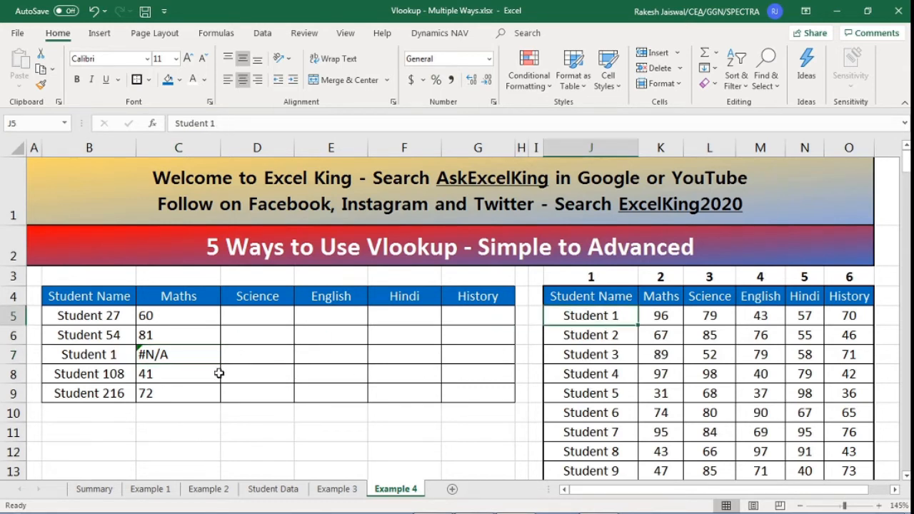
{"action": "left_click", "coordinate": [194, 355]}
{"action": "left_click", "coordinate": [657, 317]}
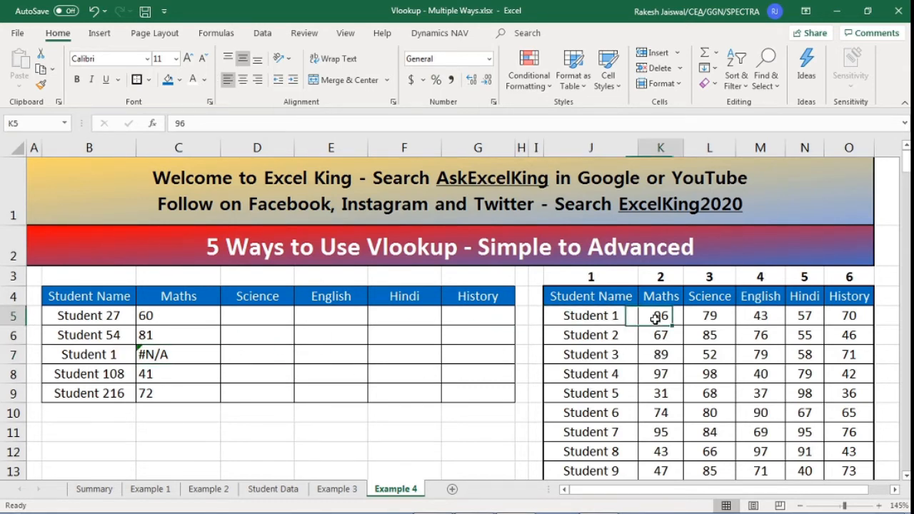
- Examine the C5 formula and check which rows its table array covers, down to the end of the marks table
{"action": "left_click", "coordinate": [179, 320]}
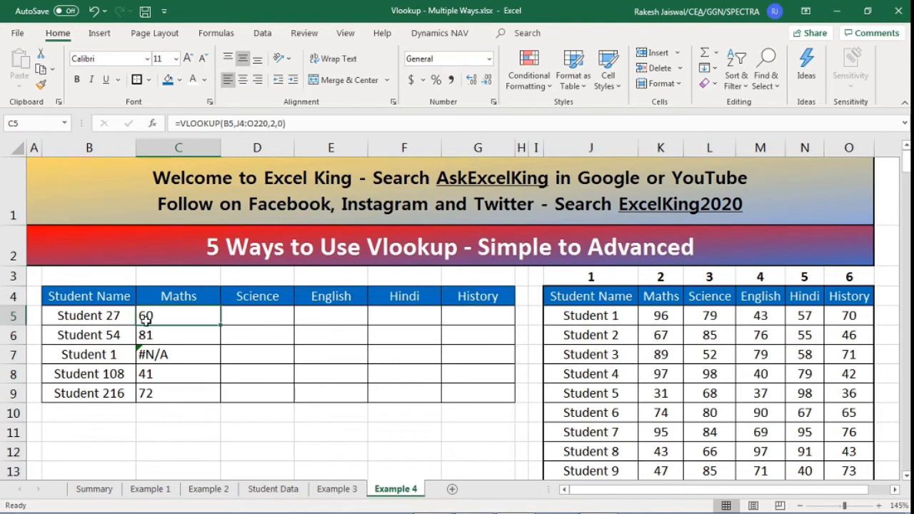
{"action": "double_click", "coordinate": [203, 323]}
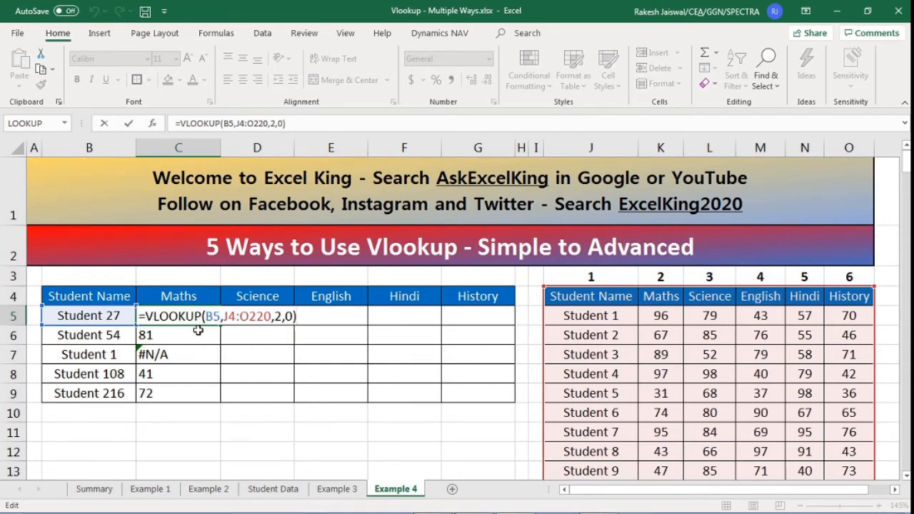
{"action": "left_click_drag", "start_coordinate": [225, 316], "coordinate": [272, 316]}
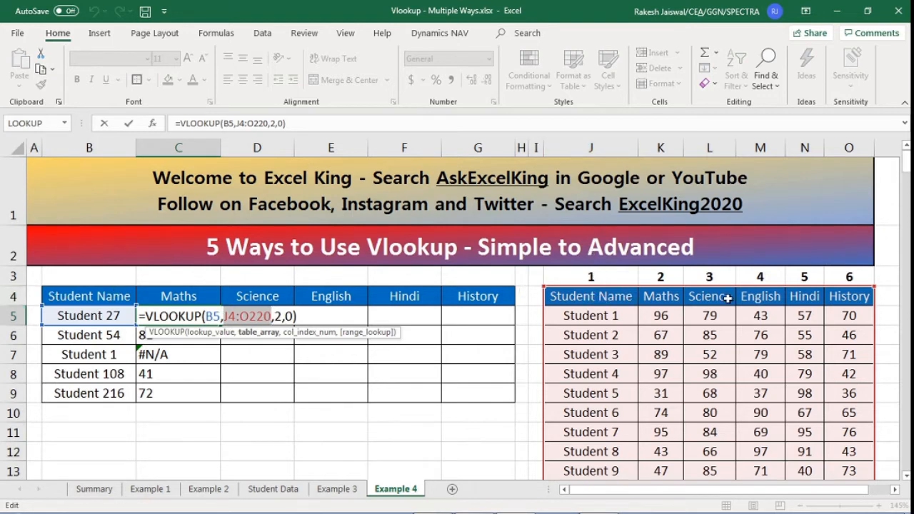
{"action": "scroll", "coordinate": [908, 193], "scroll_direction": "down", "scroll_amount": 20}
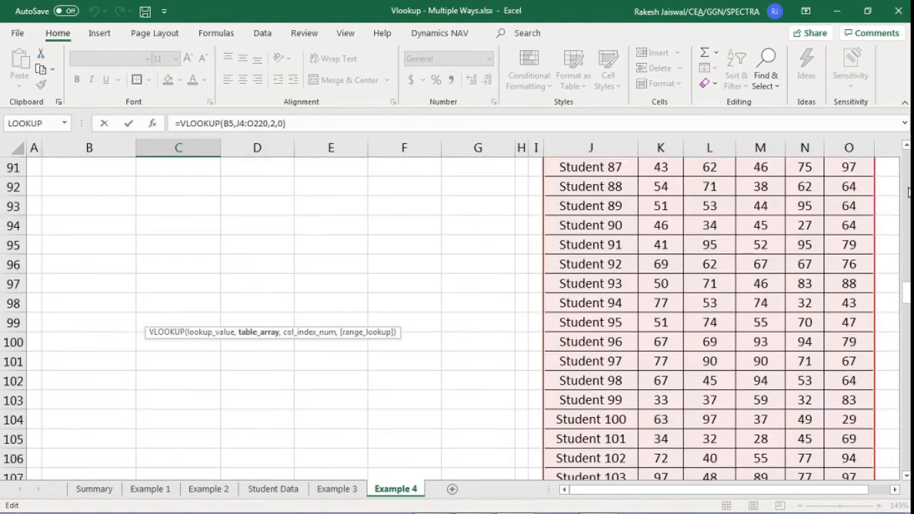
{"action": "scroll", "coordinate": [909, 193], "scroll_direction": "down", "scroll_amount": 20}
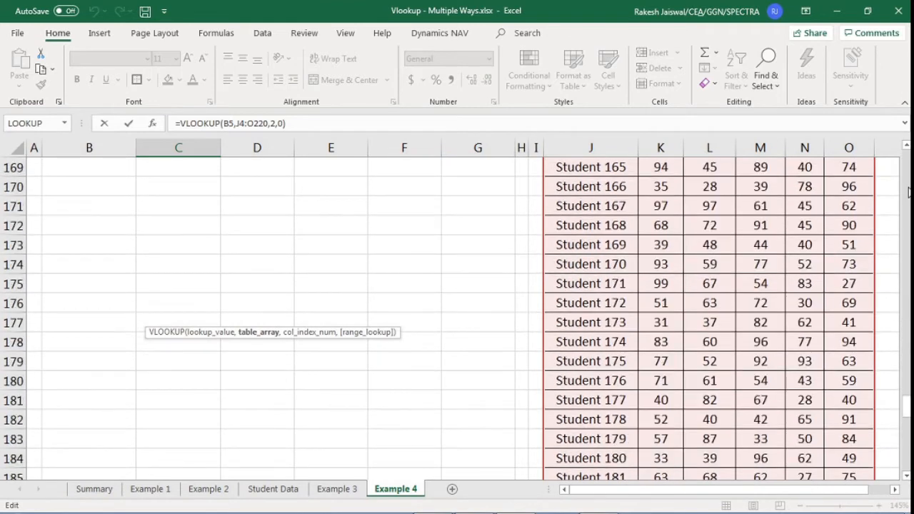
{"action": "scroll", "coordinate": [909, 192], "scroll_direction": "down", "scroll_amount": 11}
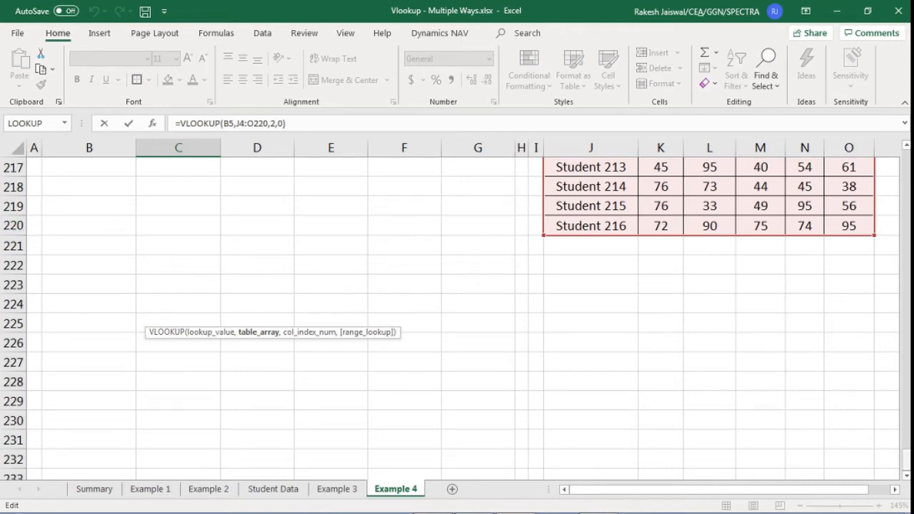
{"action": "left_click_drag", "start_coordinate": [907, 462], "coordinate": [905, 166]}
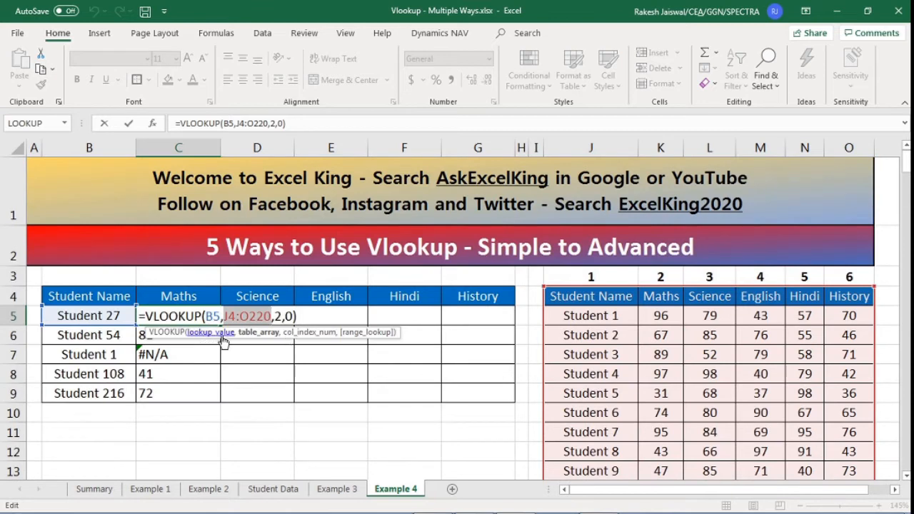
{"action": "left_click_drag", "start_coordinate": [205, 317], "coordinate": [297, 316]}
{"action": "left_click", "coordinate": [297, 317]}
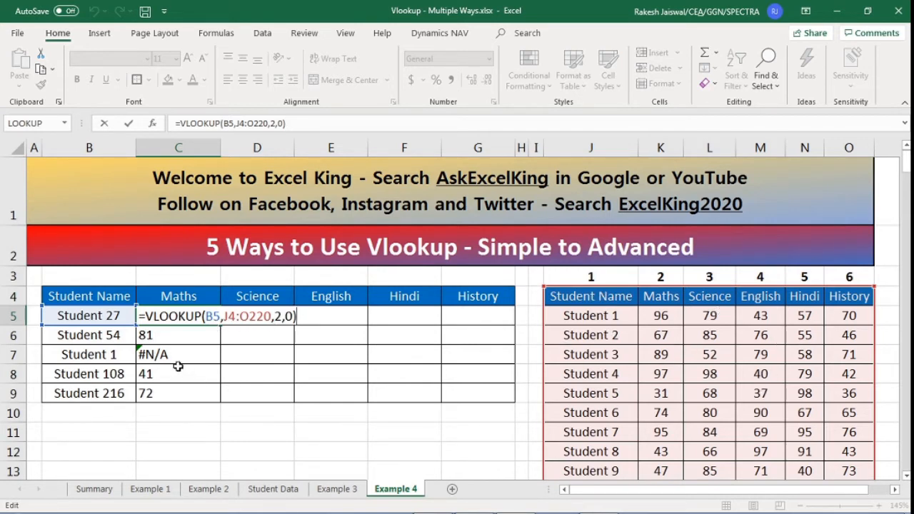
{"action": "key", "text": "ctrl+Return"}
- Examine the copied formula in C6 and check the start and end rows of its table array
{"action": "left_click", "coordinate": [178, 339]}
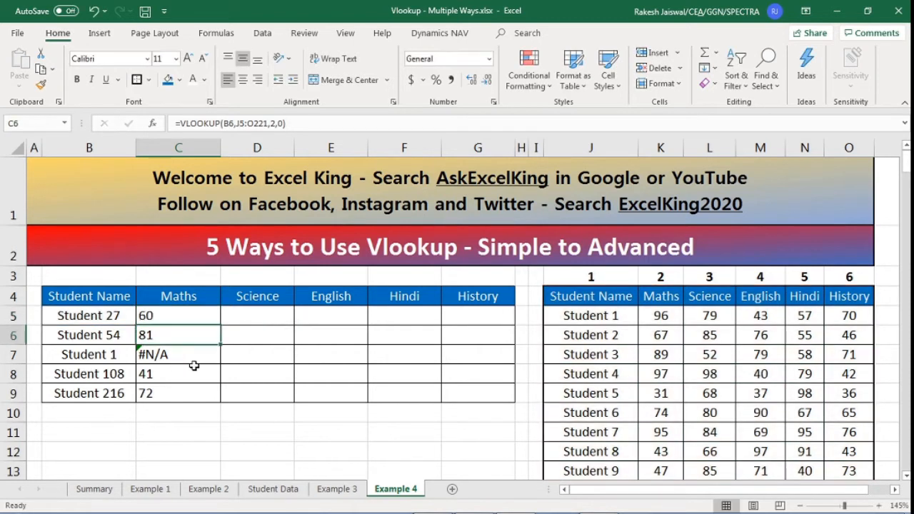
{"action": "key", "text": "F2"}
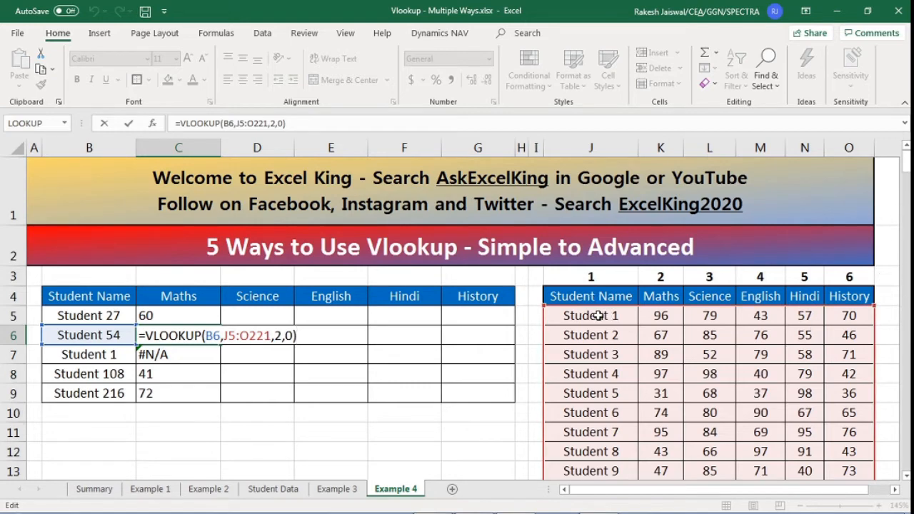
{"action": "left_click_drag", "start_coordinate": [906, 161], "coordinate": [906, 329]}
{"action": "scroll", "coordinate": [905, 328], "scroll_direction": "down", "scroll_amount": 20}
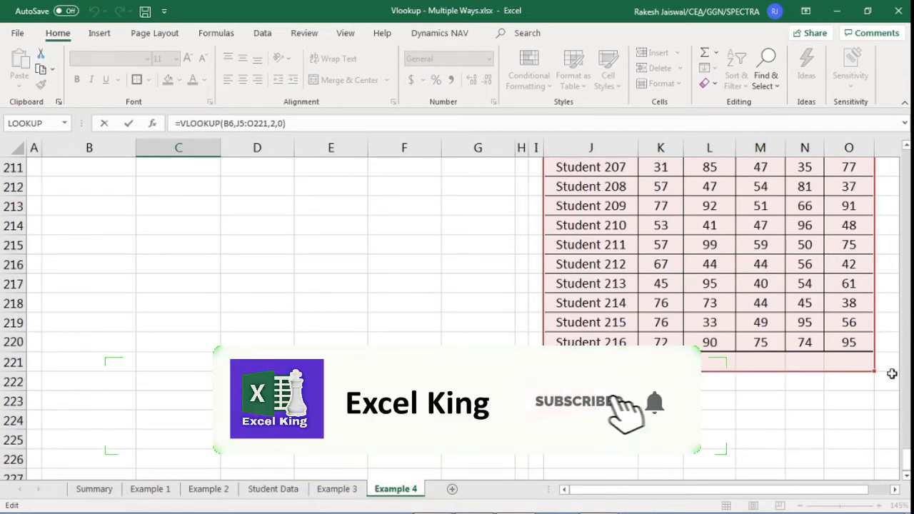
{"action": "left_click_drag", "start_coordinate": [907, 460], "coordinate": [905, 166]}
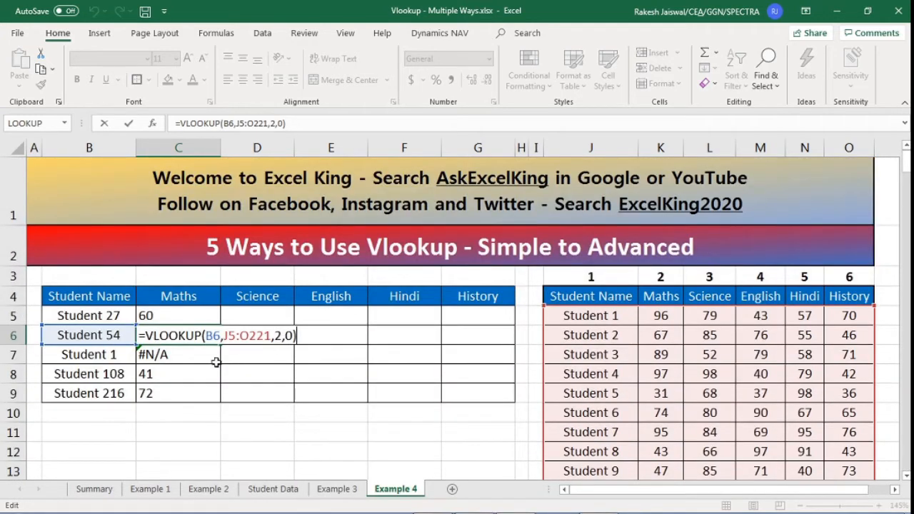
{"action": "key", "text": "ctrl+Return"}
- Examine the copied formula in C7 and compare its table array rows with those in the C6 formula
{"action": "left_click", "coordinate": [201, 355]}
{"action": "double_click", "coordinate": [201, 355]}
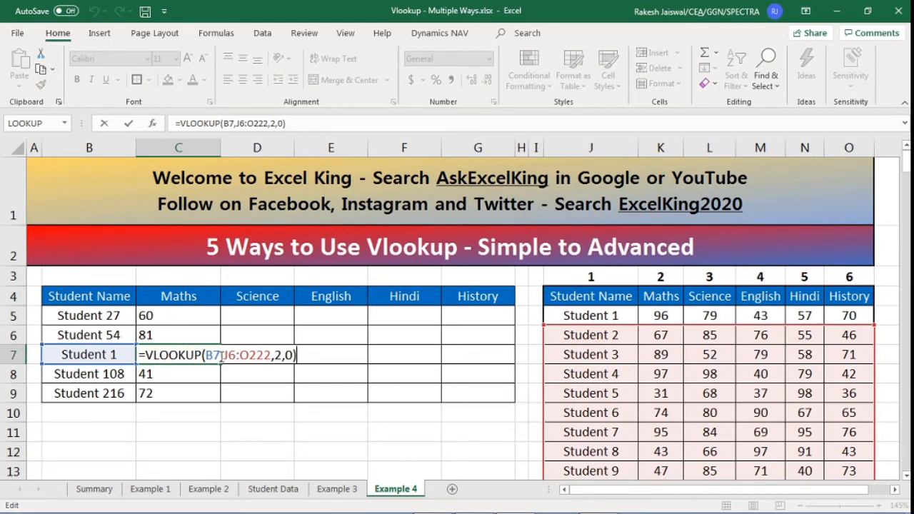
{"action": "key", "text": "Escape"}
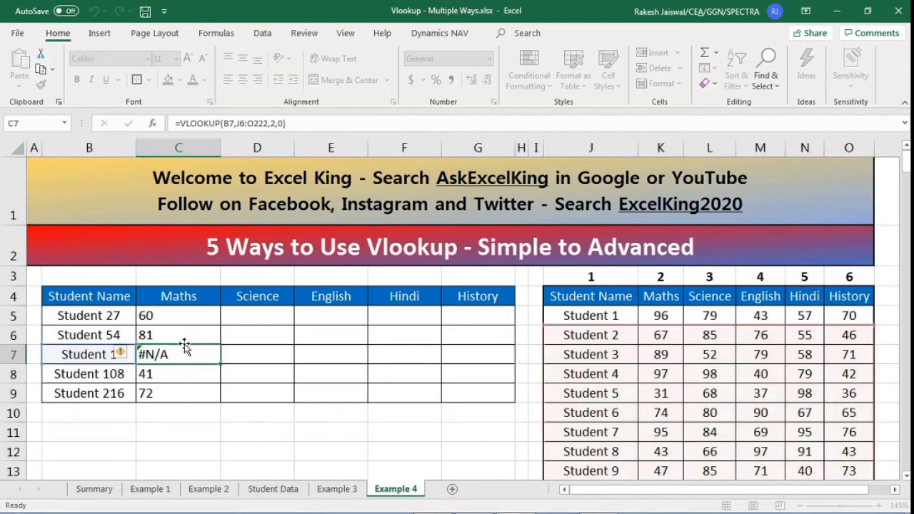
{"action": "left_click", "coordinate": [180, 340]}
{"action": "key", "text": "F2"}
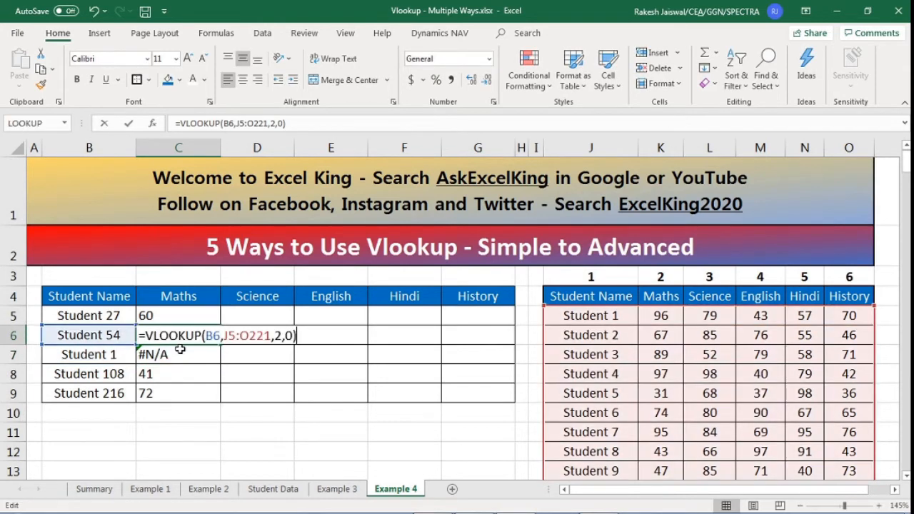
{"action": "key", "text": "Return"}
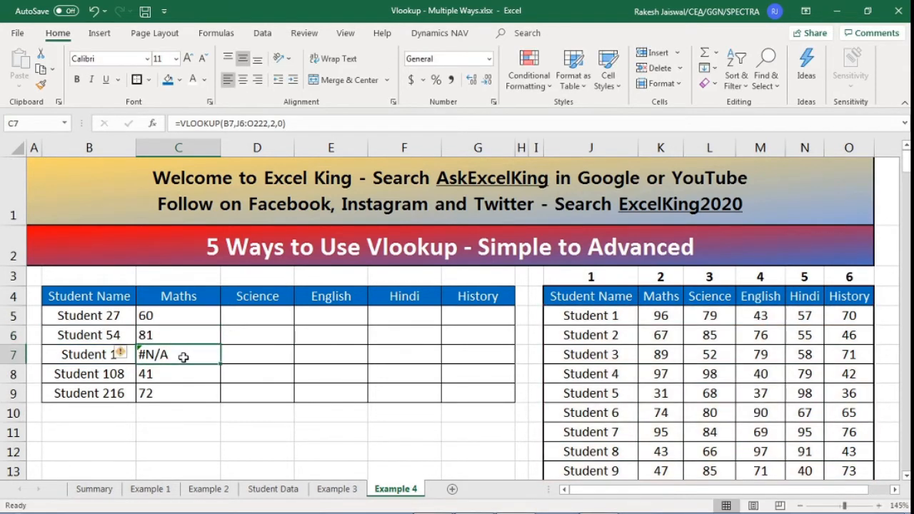
{"action": "key", "text": "F2"}
{"action": "key", "text": "Escape"}
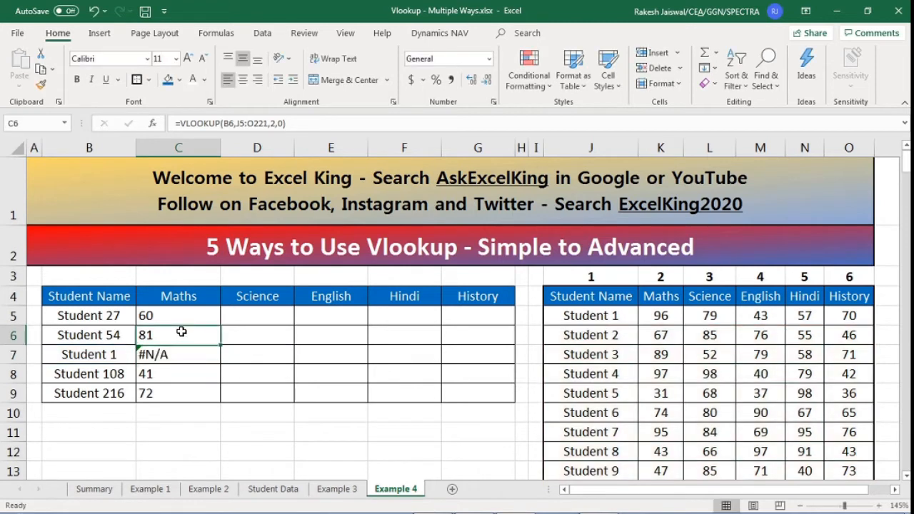
- Check whether the table arrays of the C6 and C7 formulas still include the Student 1 row of the marks table
{"action": "left_click", "coordinate": [184, 332]}
{"action": "key", "text": "F2"}
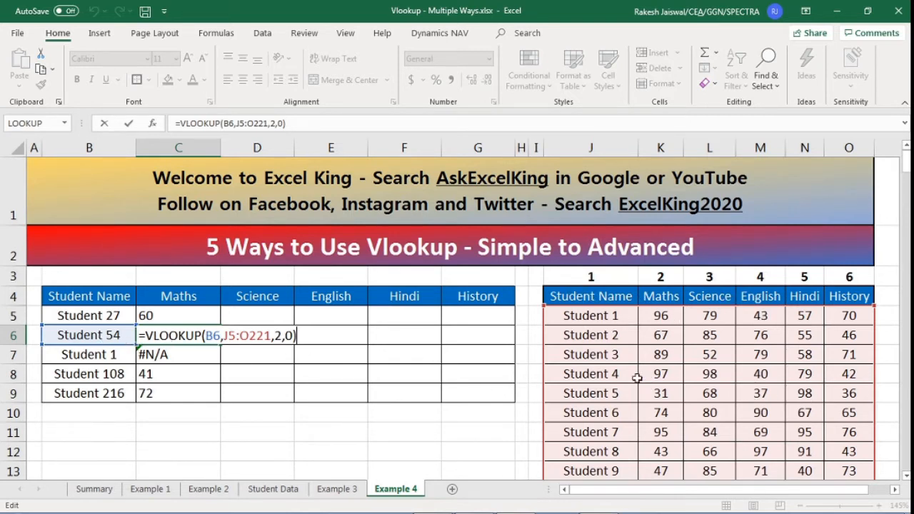
{"action": "left_click", "coordinate": [223, 335]}
{"action": "key", "text": "Return"}
{"action": "key", "text": "F2"}
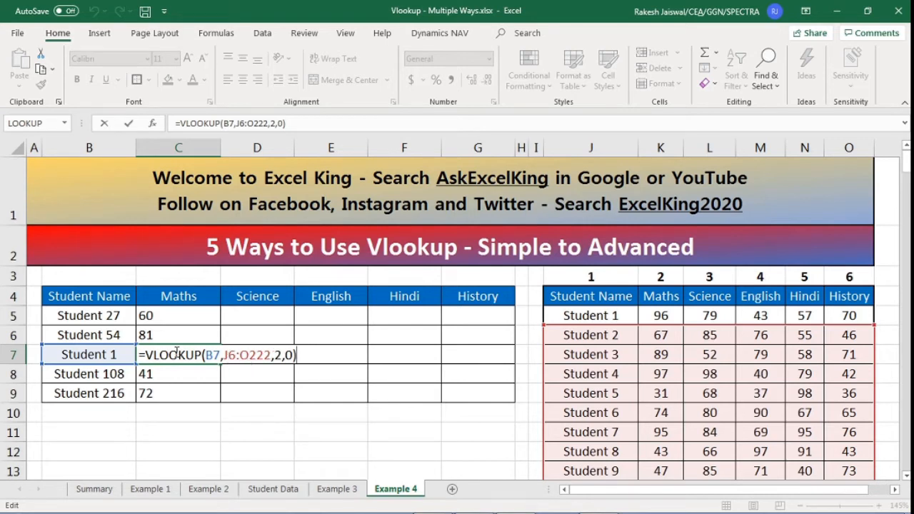
{"action": "key", "text": "ctrl+Return"}
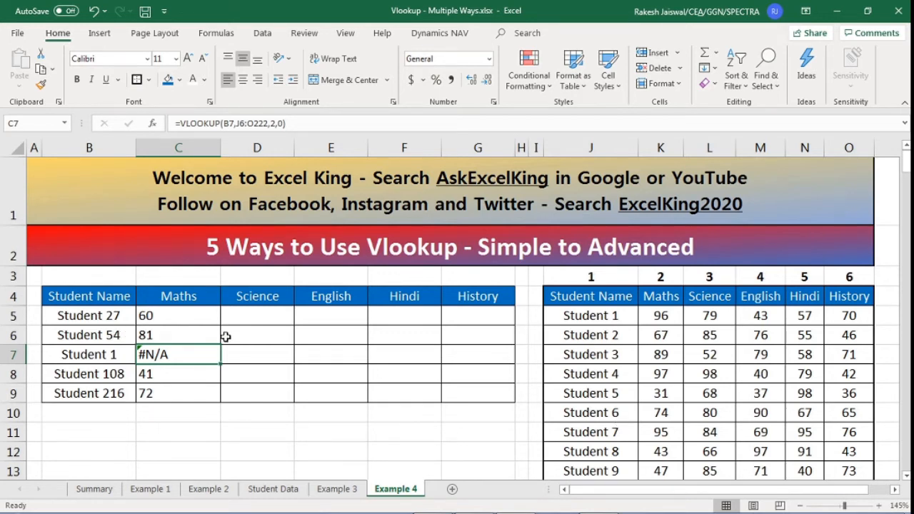
- Make the table array in the C5 formula absolute as $J$4:$O$220
{"action": "left_click", "coordinate": [191, 317]}
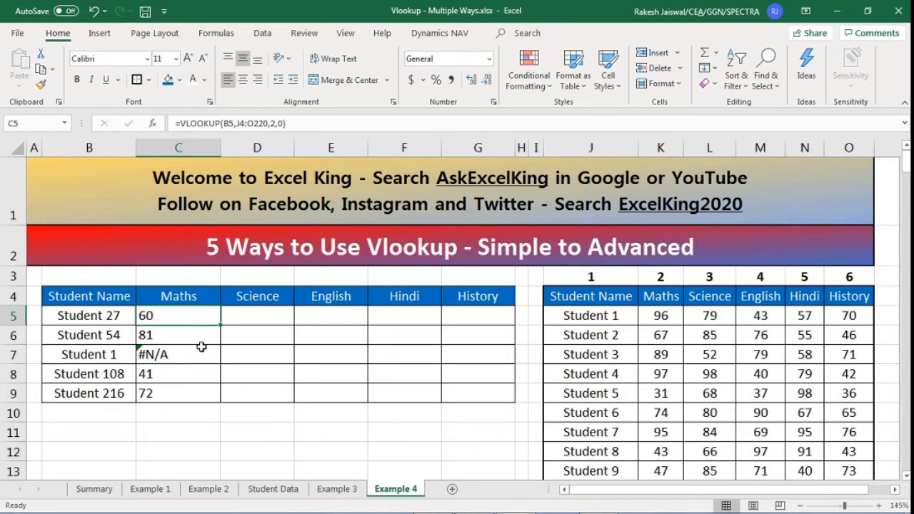
{"action": "key", "text": "F2"}
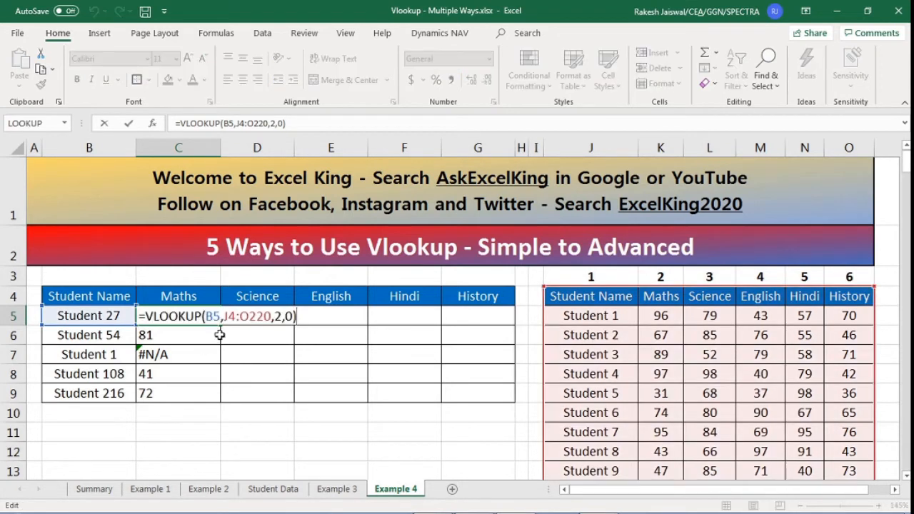
{"action": "left_click_drag", "start_coordinate": [225, 315], "coordinate": [272, 316]}
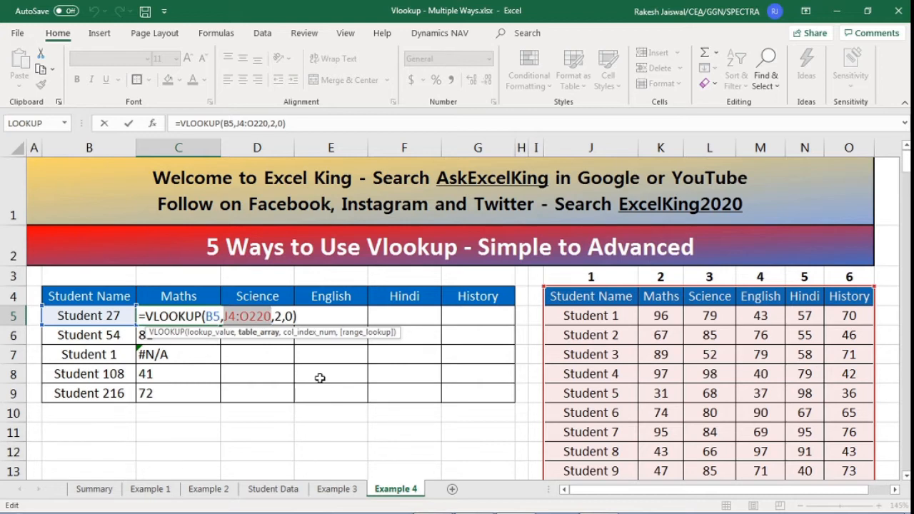
{"action": "key", "text": "F4"}
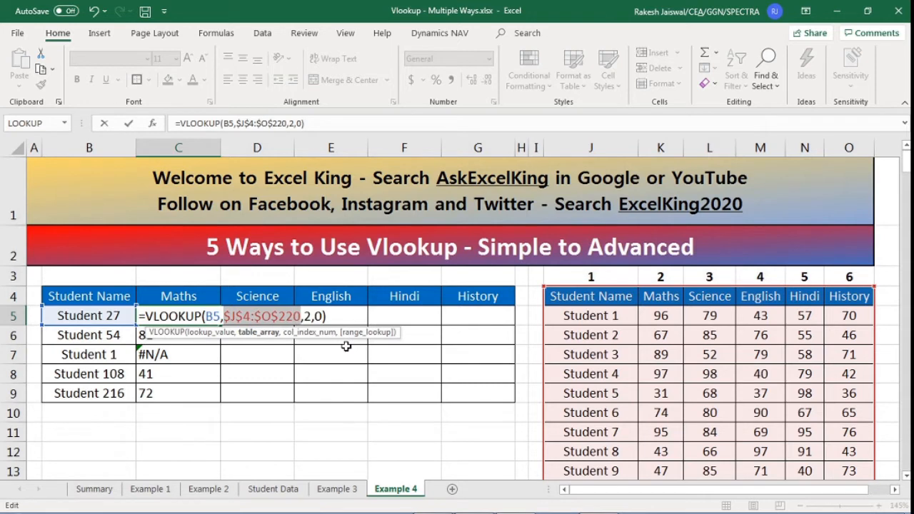
{"action": "key", "text": "Return"}
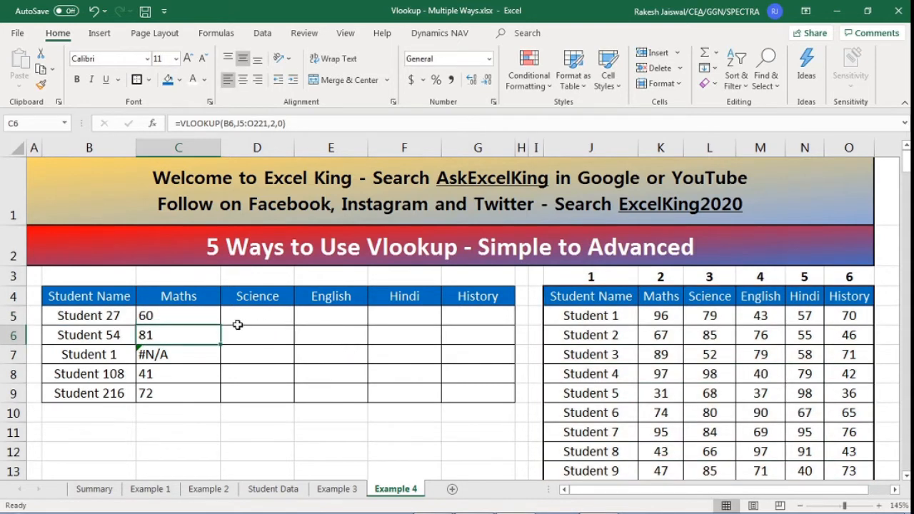
- Copy the Maths formula from C5 into the range C6 to C9
{"action": "left_click", "coordinate": [207, 317]}
{"action": "key", "text": "ctrl+c"}
{"action": "left_click_drag", "start_coordinate": [197, 334], "coordinate": [186, 392]}
{"action": "key", "text": "ctrl+v"}
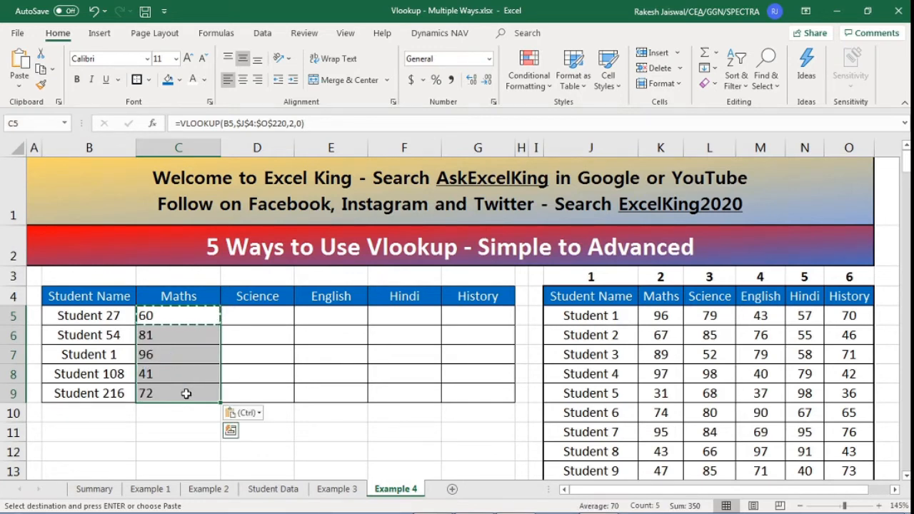
{"action": "key", "text": "Escape"}
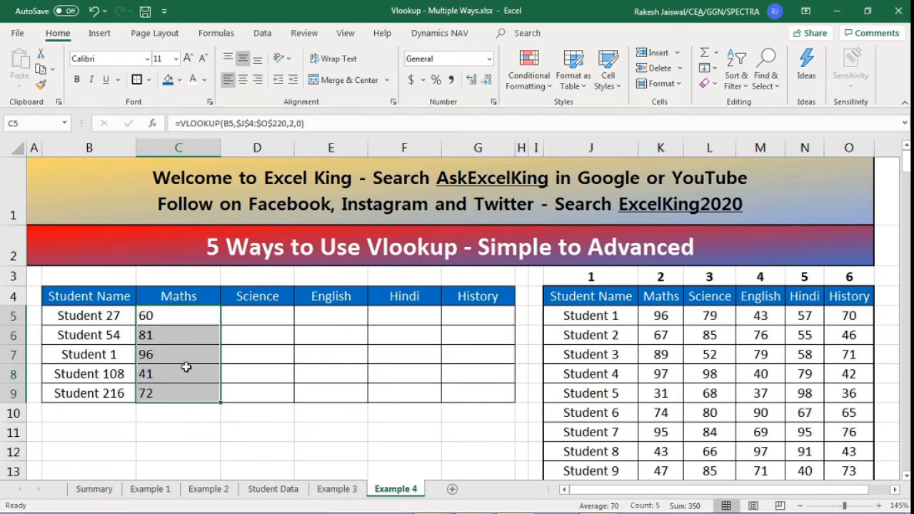
- Copy the Maths formula from C5 into the Science cell D5 for Student 27
{"action": "left_click", "coordinate": [179, 316]}
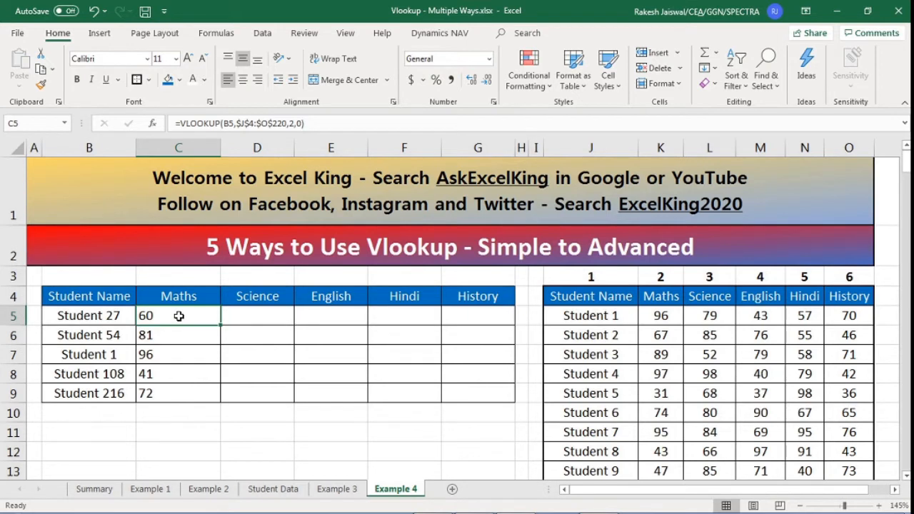
{"action": "key", "text": "ctrl+c"}
{"action": "left_click", "coordinate": [246, 316]}
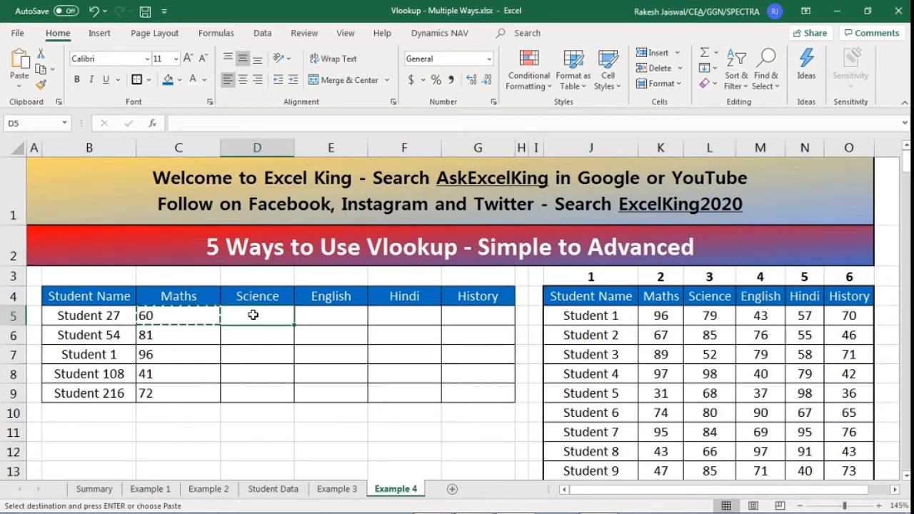
{"action": "key", "text": "ctrl+v"}
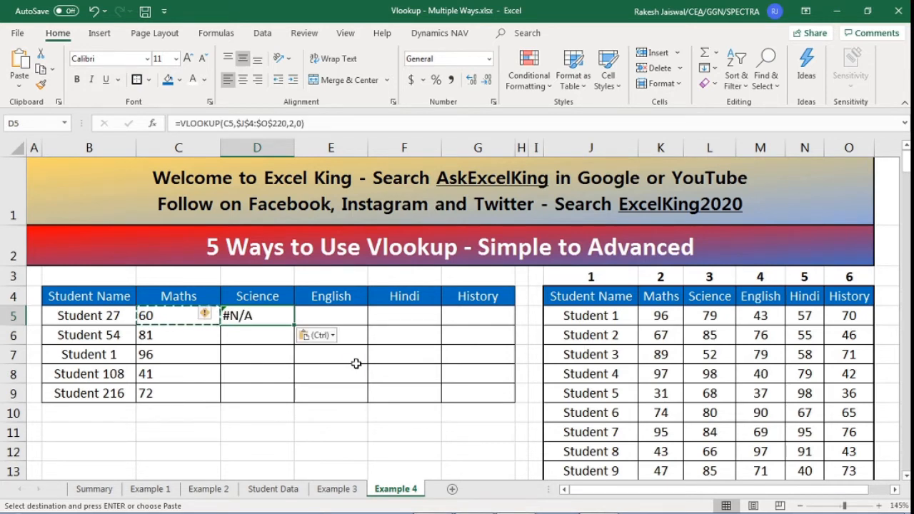
{"action": "key", "text": "Escape"}
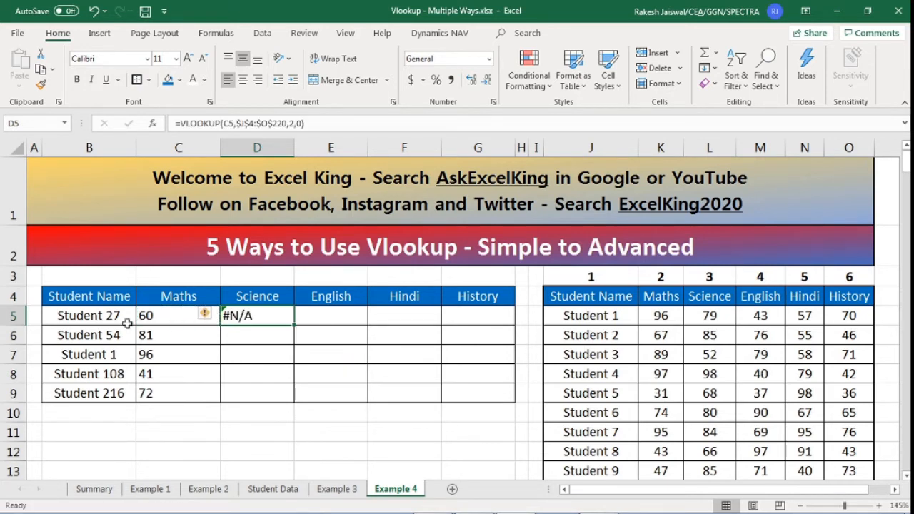
- Compare the Science result for Student 27 in D5 with that student's row in the marks table
{"action": "left_click", "coordinate": [90, 318]}
{"action": "left_click", "coordinate": [274, 317]}
{"action": "scroll", "coordinate": [664, 341], "scroll_direction": "down", "scroll_amount": 7}
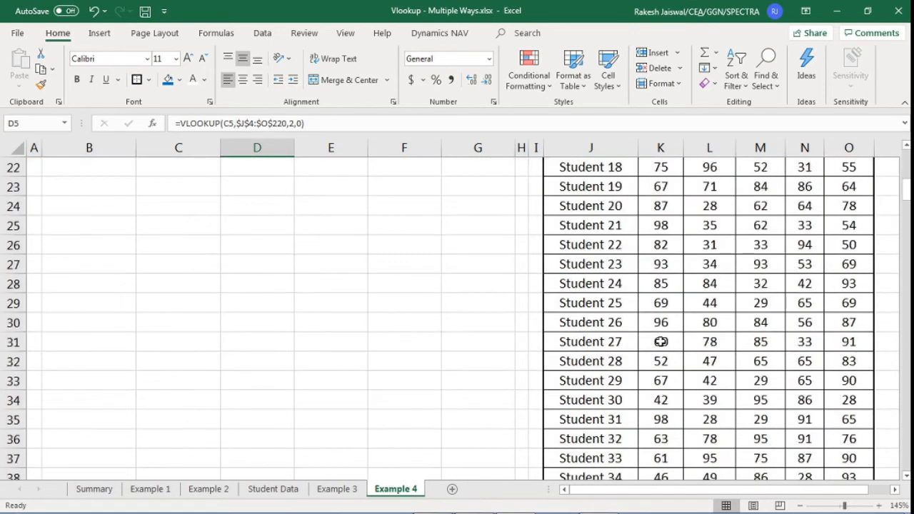
{"action": "left_click", "coordinate": [622, 341]}
{"action": "left_click", "coordinate": [711, 341]}
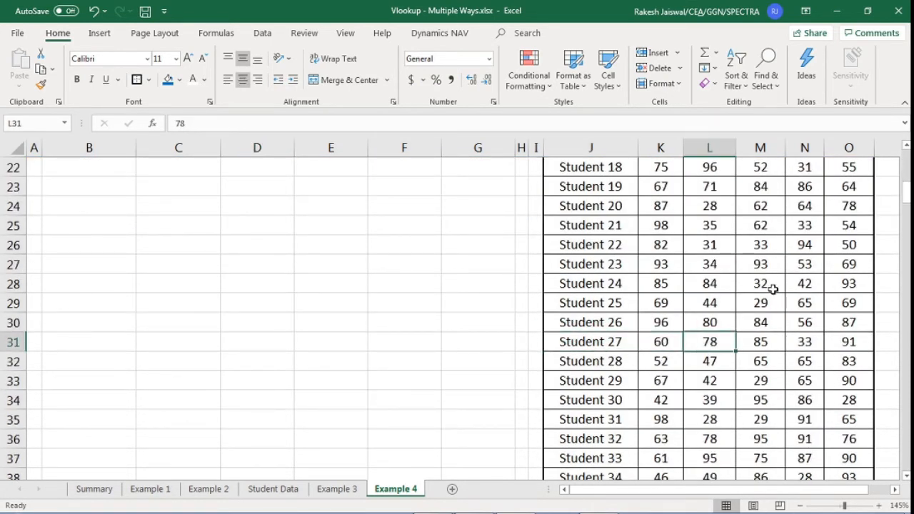
{"action": "scroll", "coordinate": [767, 282], "scroll_direction": "up", "scroll_amount": 5}
{"action": "scroll", "coordinate": [767, 283], "scroll_direction": "up", "scroll_amount": 2}
{"action": "left_click", "coordinate": [268, 317]}
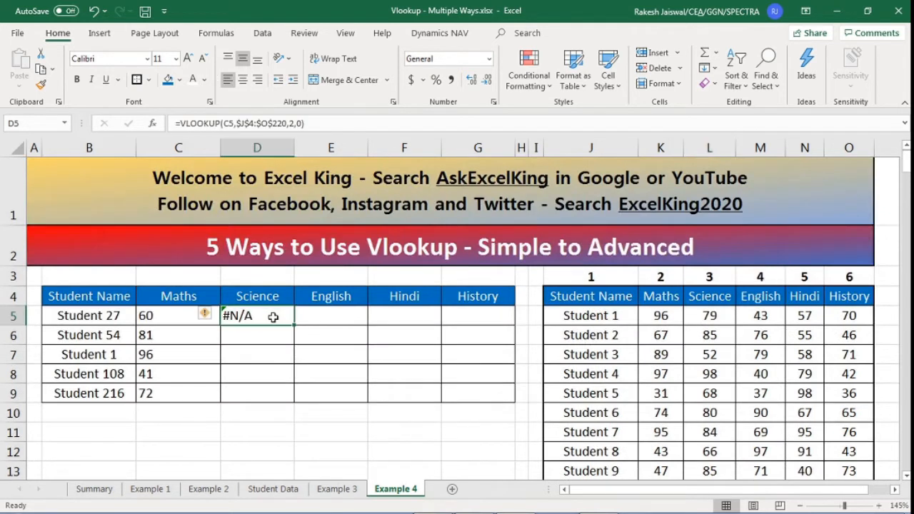
- Compare the lookup value reference in the C5 formula with the one in the copied D5 formula
{"action": "left_click", "coordinate": [183, 317]}
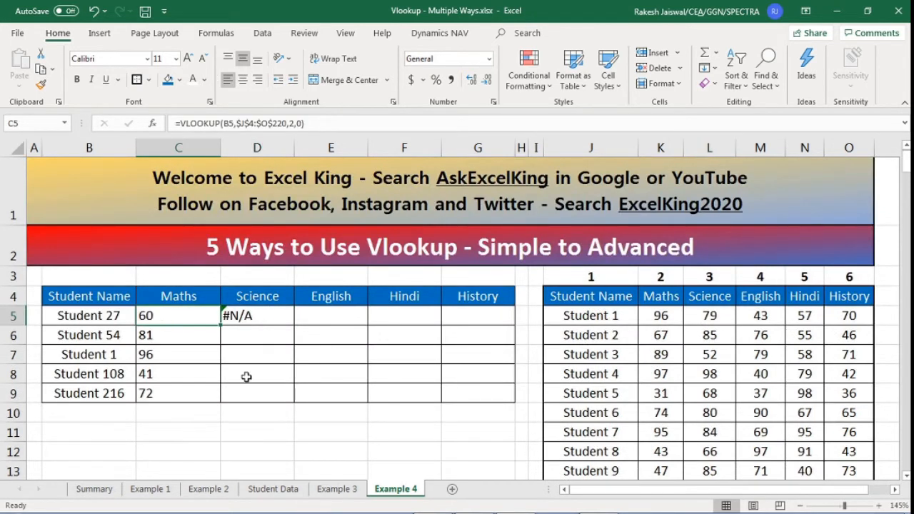
{"action": "key", "text": "F2"}
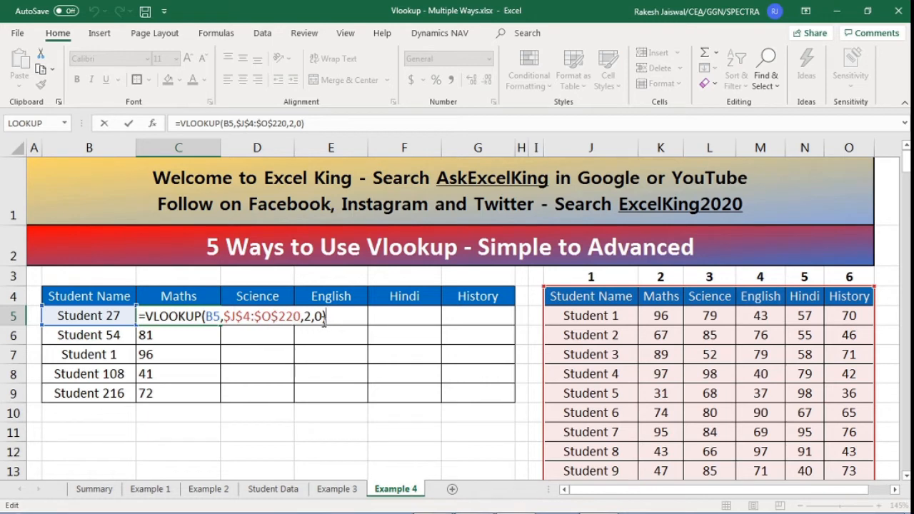
{"action": "key", "text": "ctrl+Return"}
{"action": "left_click", "coordinate": [274, 317]}
{"action": "double_click", "coordinate": [274, 317]}
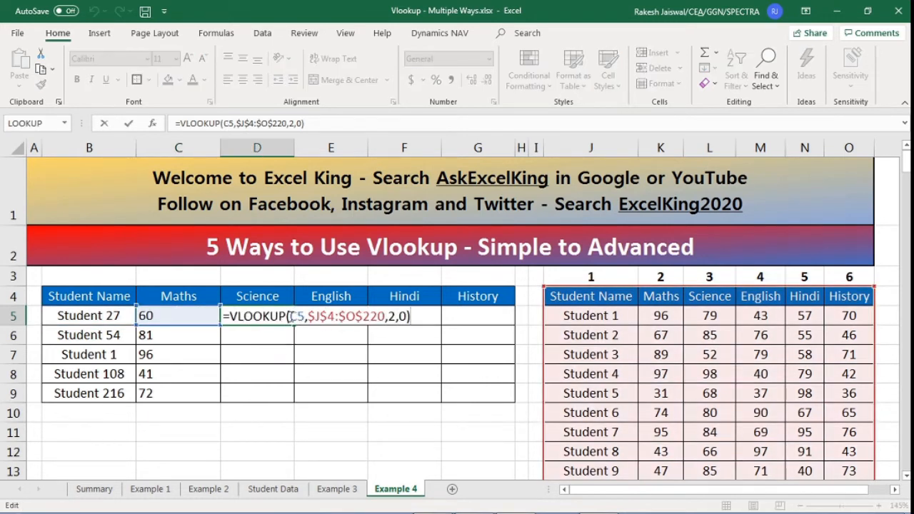
{"action": "left_click_drag", "start_coordinate": [291, 317], "coordinate": [305, 316]}
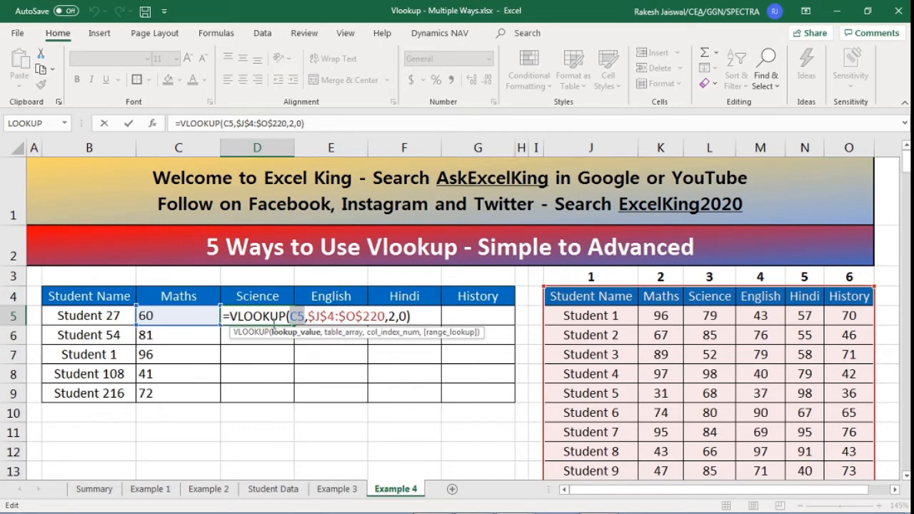
{"action": "key", "text": "ctrl+Return"}
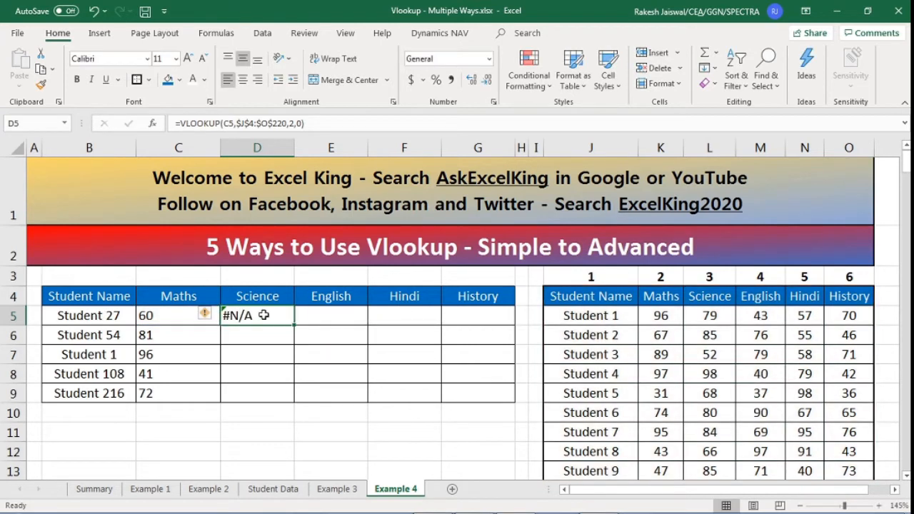
- Try changing the column index number in the D5 formula to 3
{"action": "key", "text": "F2"}
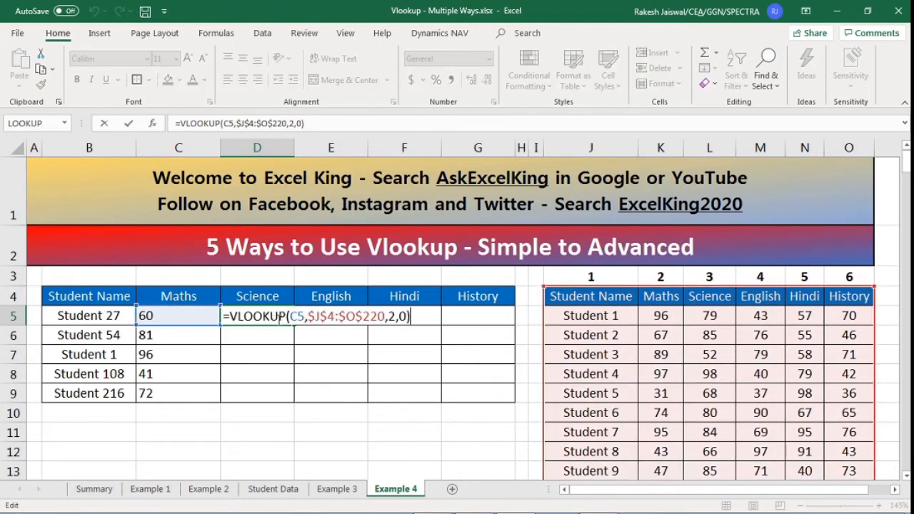
{"action": "left_click", "coordinate": [398, 316]}
{"action": "key", "text": "Left"}
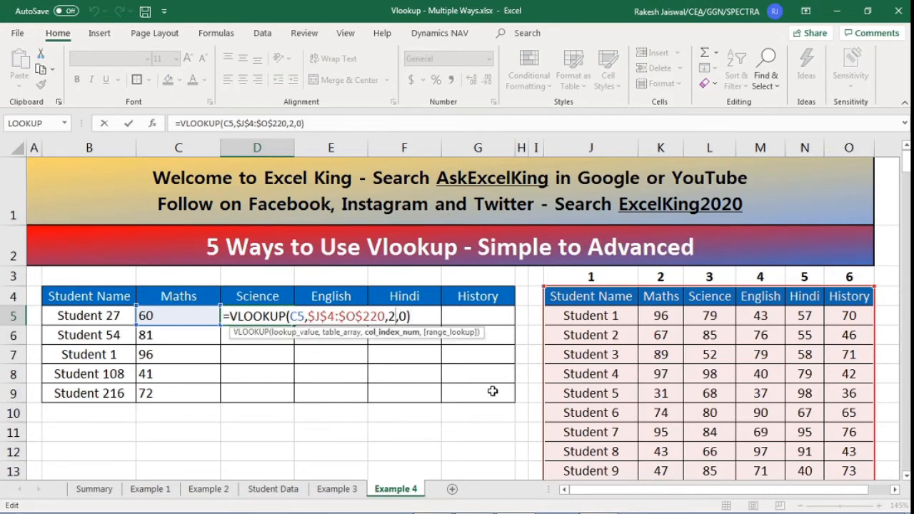
{"action": "key", "text": "BackSpace"}
{"action": "type", "text": "3"}
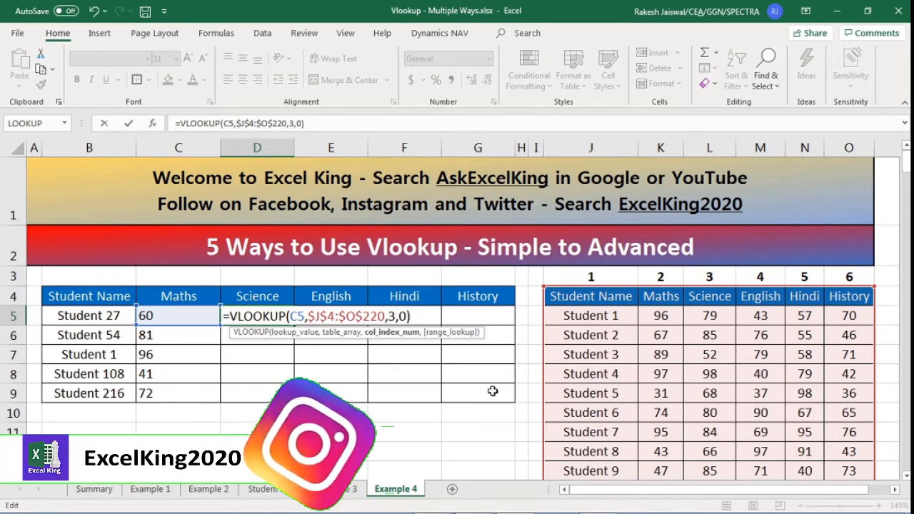
{"action": "key", "text": "Escape"}
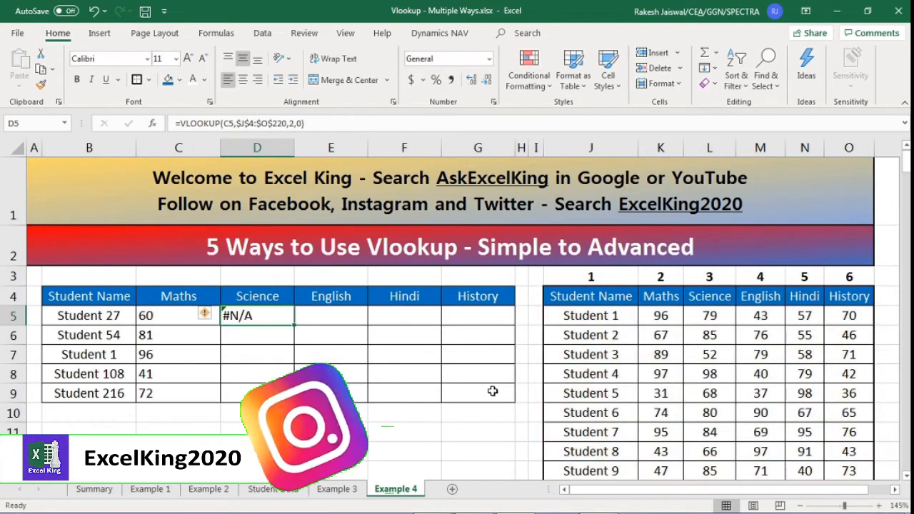
- Recheck the lookup value in the Science formula in D5 and clear that cell
{"action": "key", "text": "F2"}
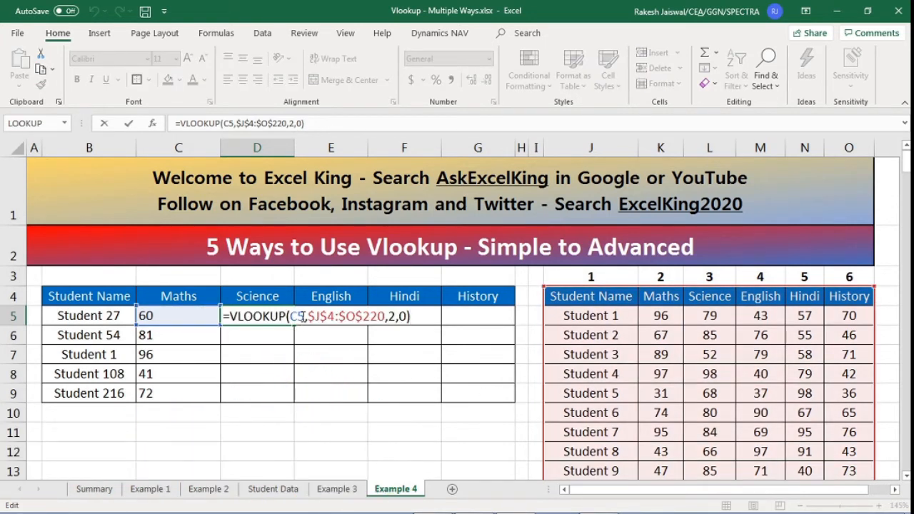
{"action": "key", "text": "Escape"}
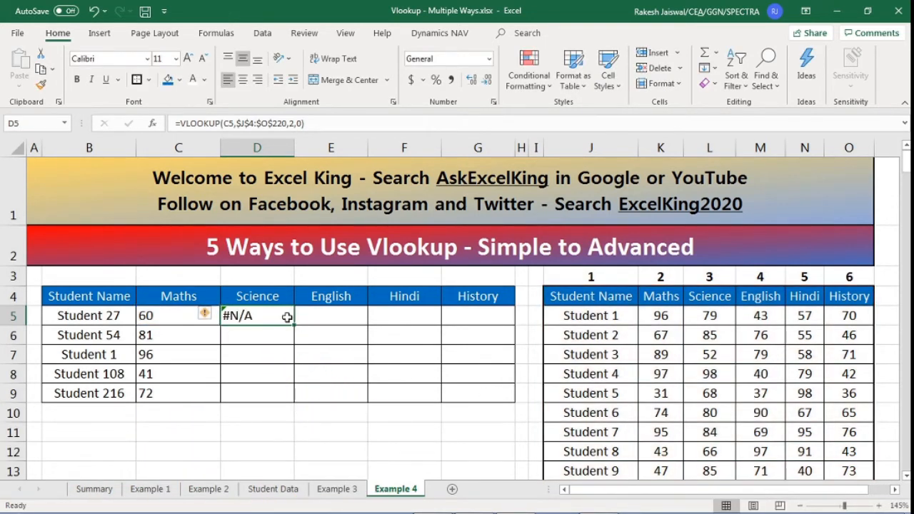
{"action": "key", "text": "Delete"}
- Compare the lookup value references in the Maths formulas in C5, C6 and C7
{"action": "left_click", "coordinate": [194, 315]}
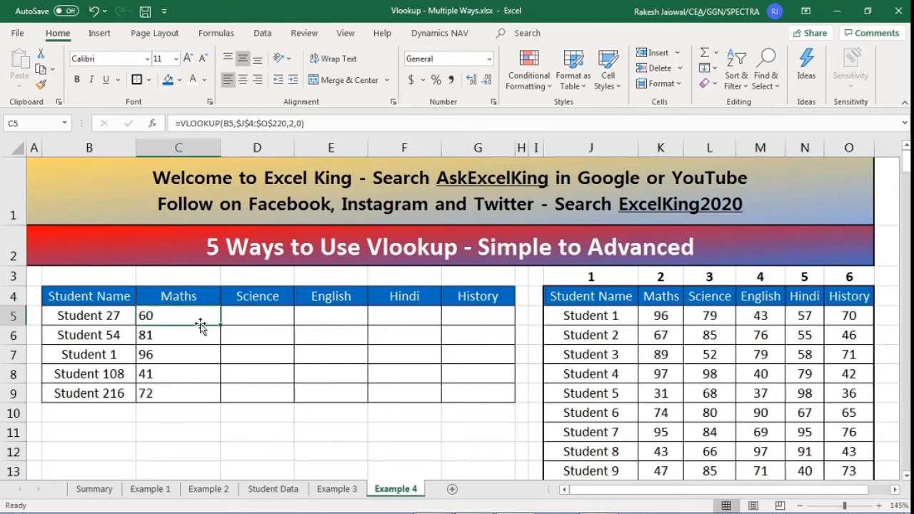
{"action": "double_click", "coordinate": [201, 326]}
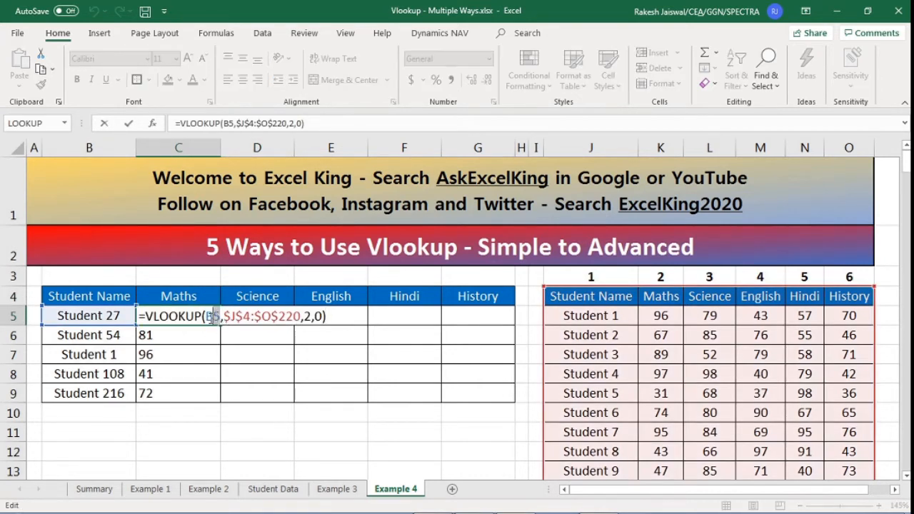
{"action": "double_click", "coordinate": [212, 316]}
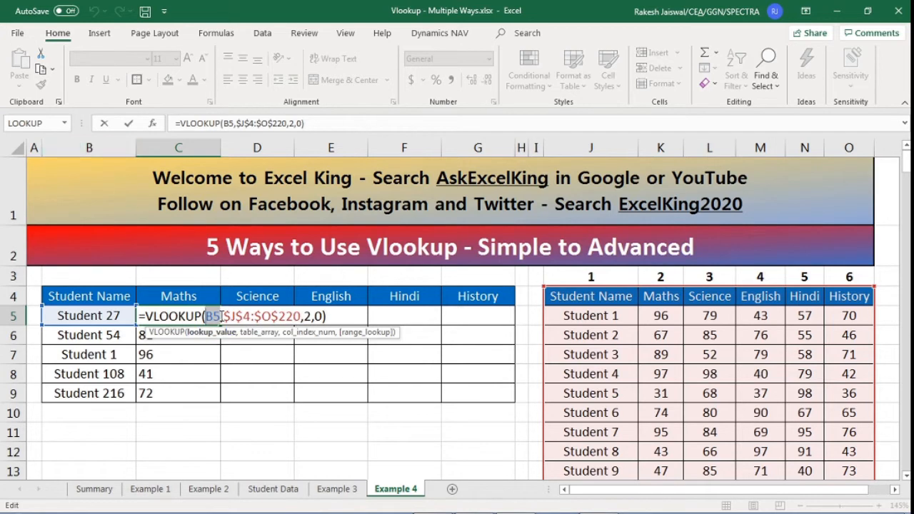
{"action": "left_click", "coordinate": [215, 315]}
{"action": "key", "text": "Escape"}
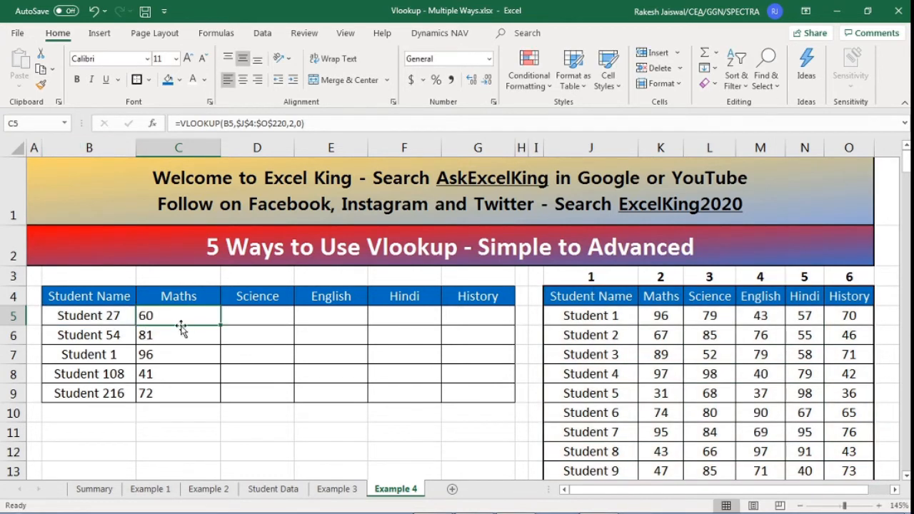
{"action": "key", "text": "Down"}
{"action": "key", "text": "F2"}
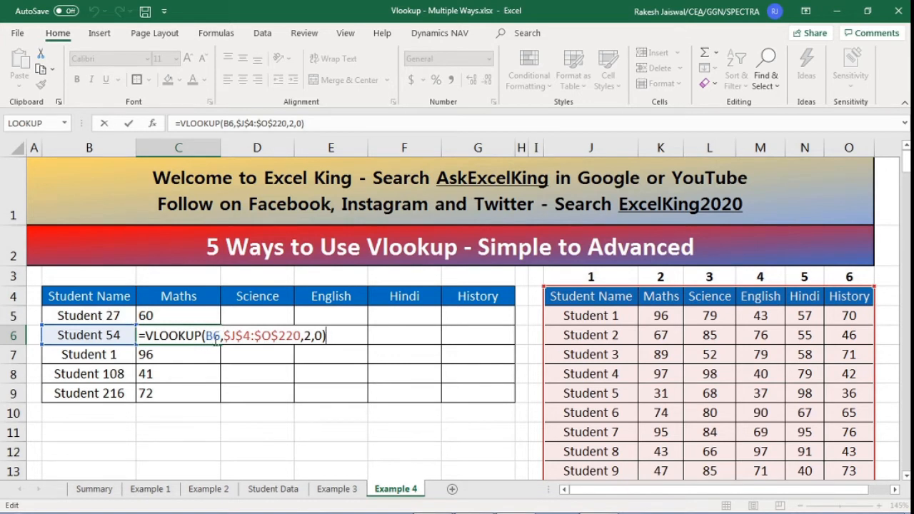
{"action": "key", "text": "Return"}
{"action": "key", "text": "F2"}
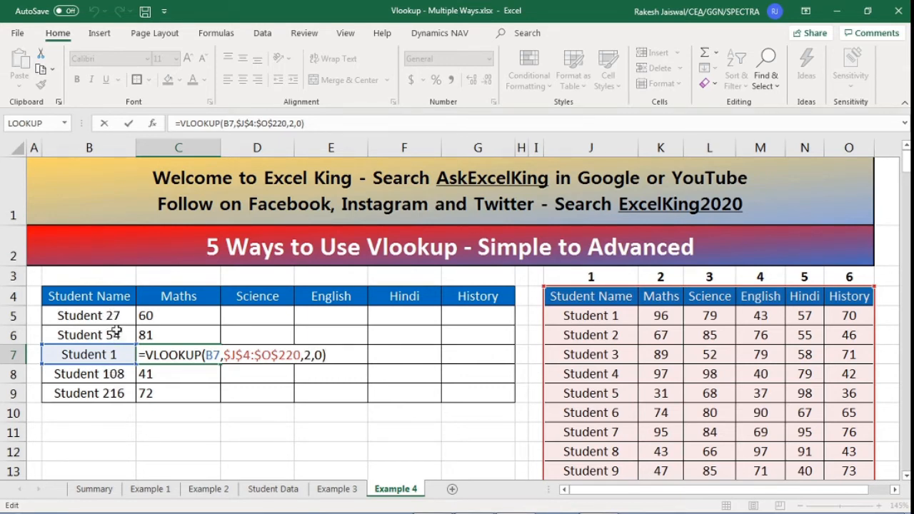
{"action": "key", "text": "ctrl+Return"}
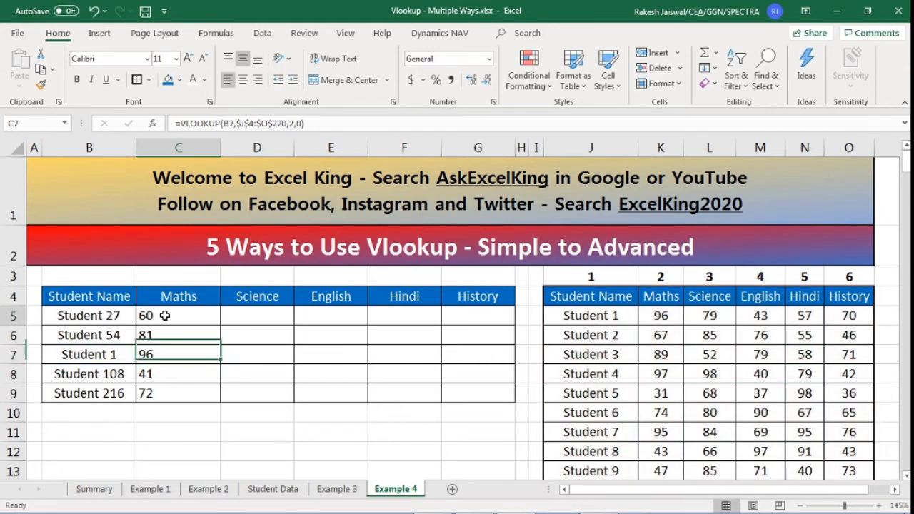
- Lock only the column of the lookup value in the C5 formula, making it $B5
{"action": "left_click", "coordinate": [164, 315]}
{"action": "key", "text": "F2"}
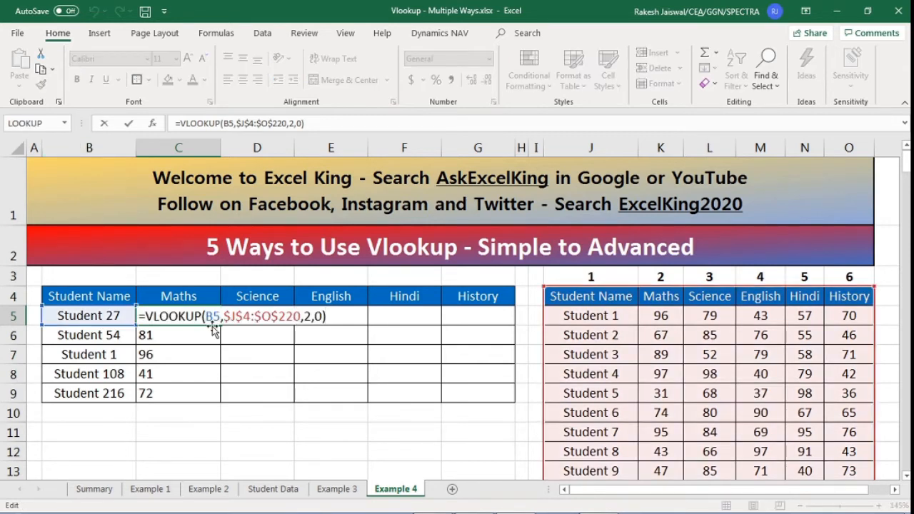
{"action": "left_click", "coordinate": [218, 315]}
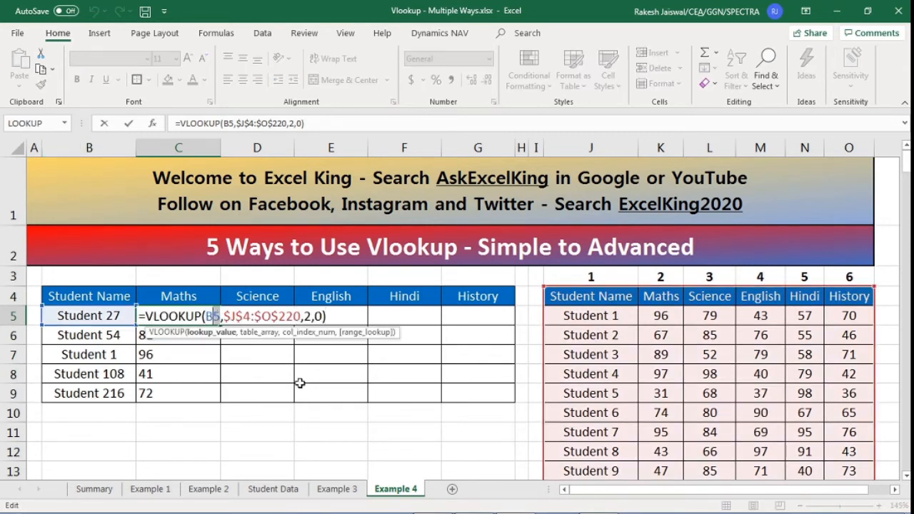
{"action": "left_click_drag", "start_coordinate": [214, 315], "coordinate": [207, 316]}
{"action": "key", "text": "F4"}
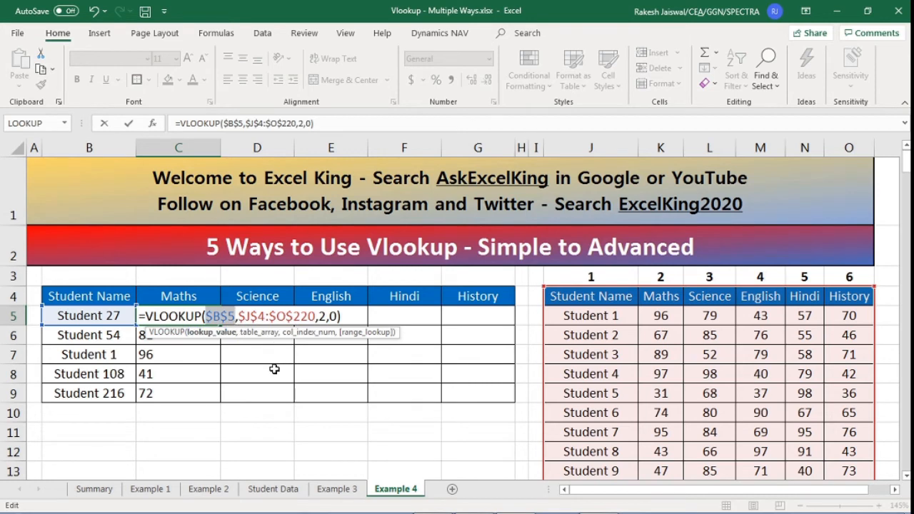
{"action": "key", "text": "F4"}
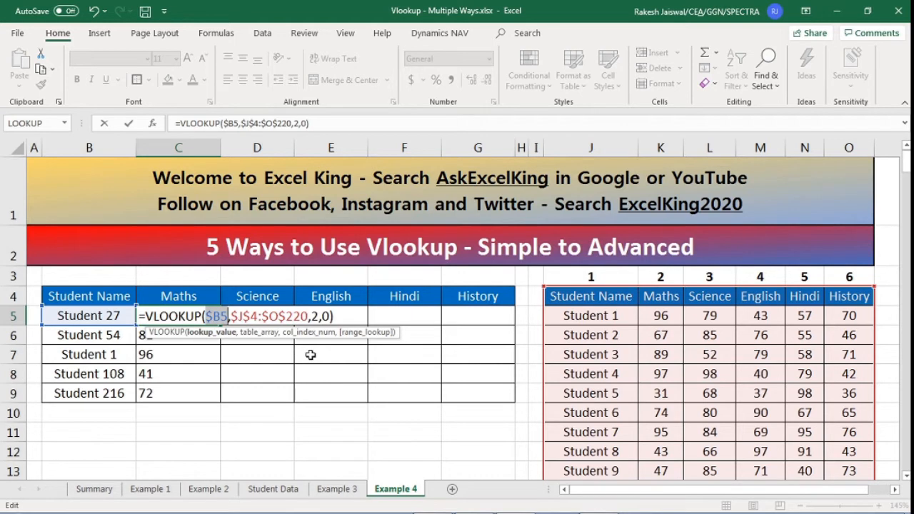
{"action": "key", "text": "Return"}
- Copy the Maths formula from C5 into the Science, English, Hindi and History cells D5 to G5
{"action": "left_click", "coordinate": [206, 316]}
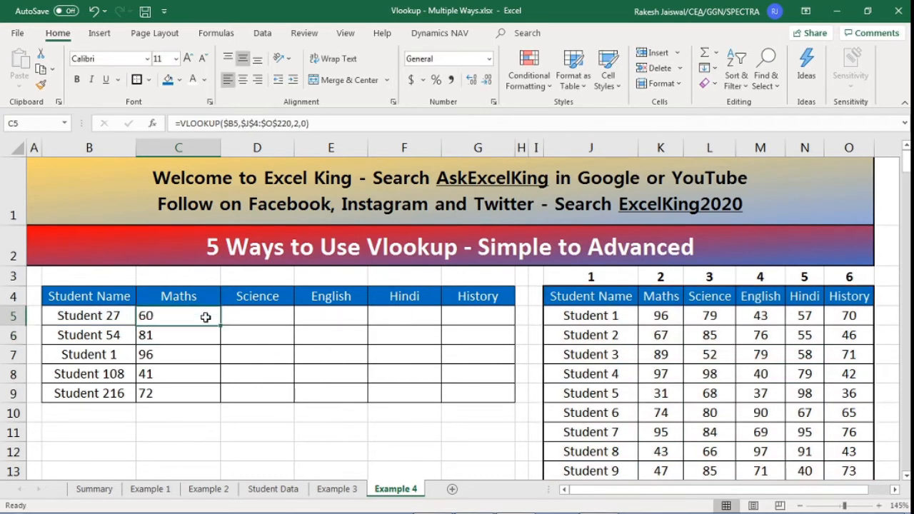
{"action": "key", "text": "ctrl+c"}
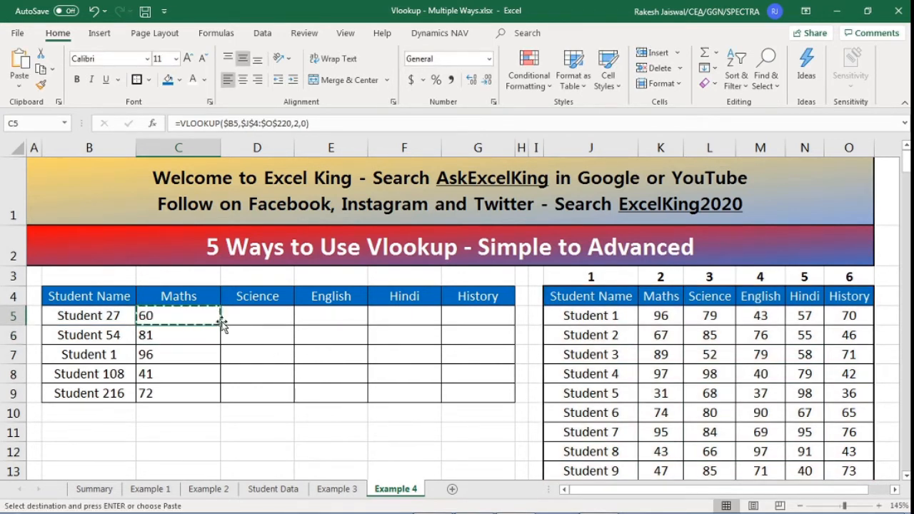
{"action": "left_click", "coordinate": [247, 311]}
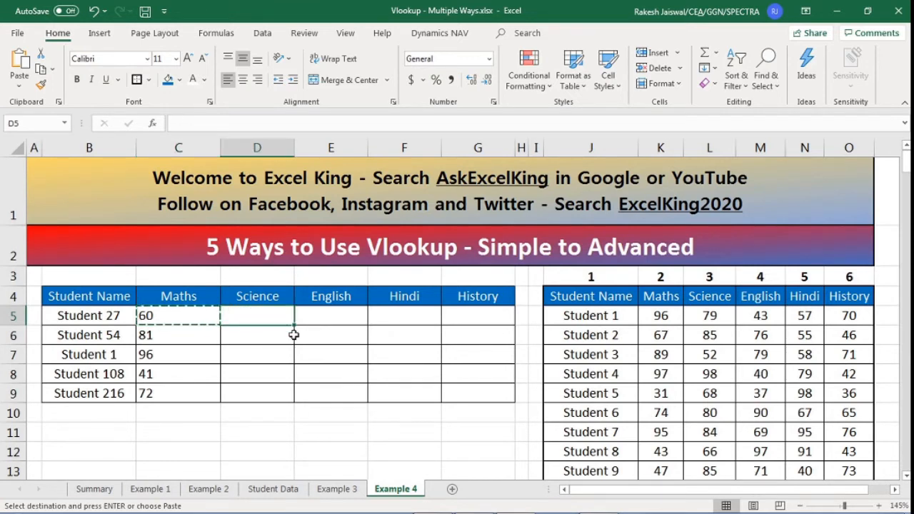
{"action": "key", "text": "ctrl+v"}
{"action": "left_click", "coordinate": [321, 318]}
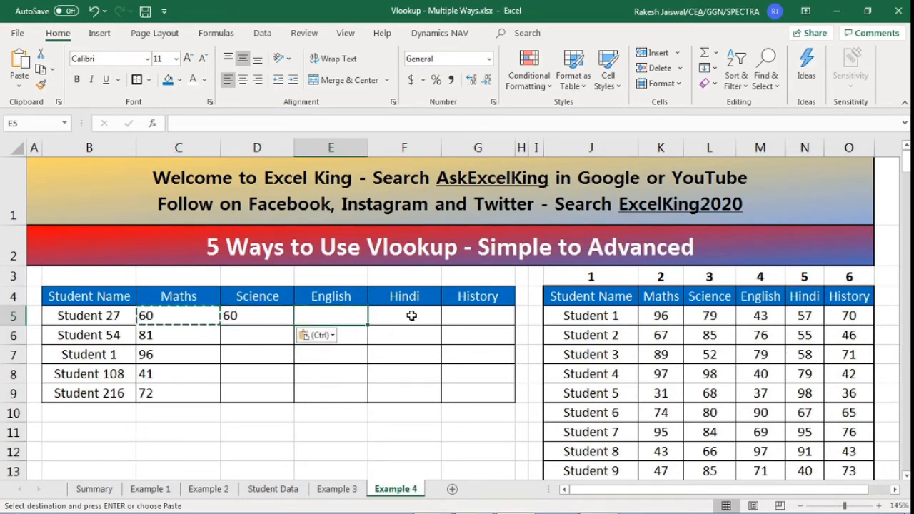
{"action": "key", "text": "ctrl+v"}
{"action": "left_click", "coordinate": [411, 315]}
{"action": "key", "text": "ctrl+v"}
{"action": "left_click", "coordinate": [467, 315]}
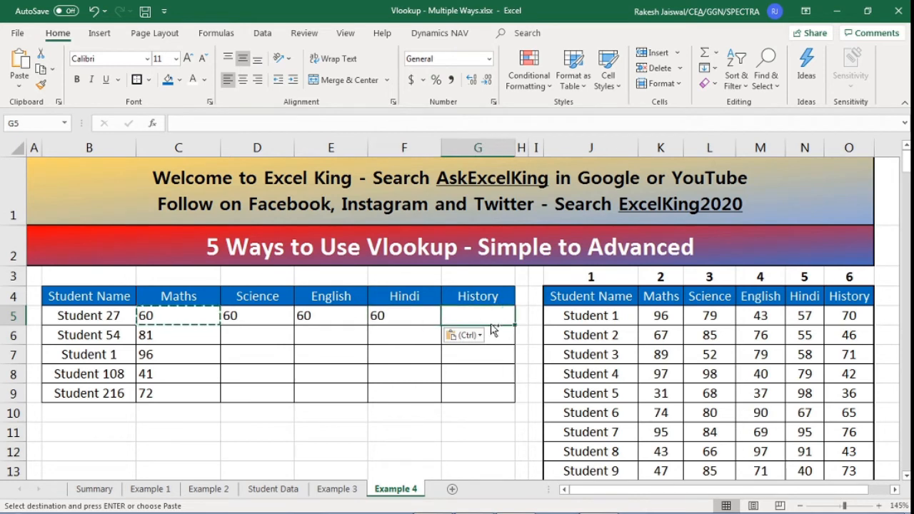
{"action": "key", "text": "ctrl+v"}
{"action": "key", "text": "Escape"}
- Set the column index number in the Science formula in D5 to 3
{"action": "left_click", "coordinate": [276, 319]}
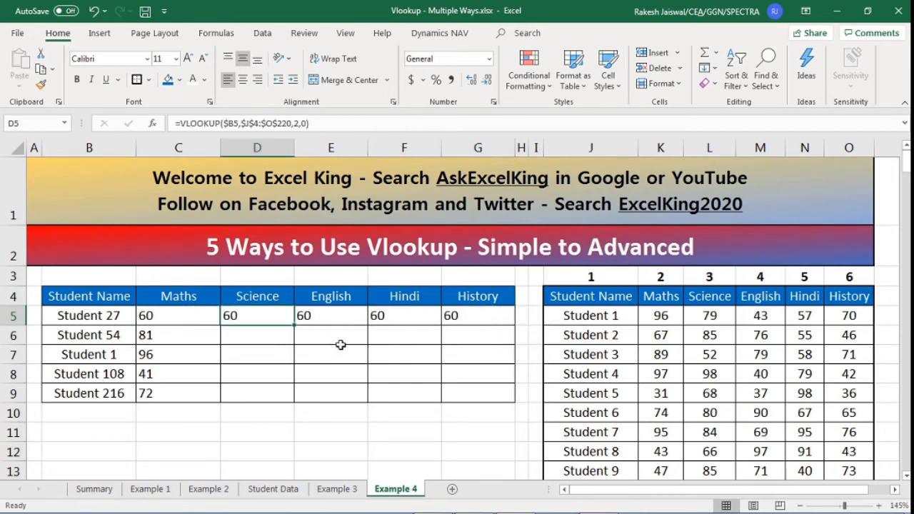
{"action": "key", "text": "F2"}
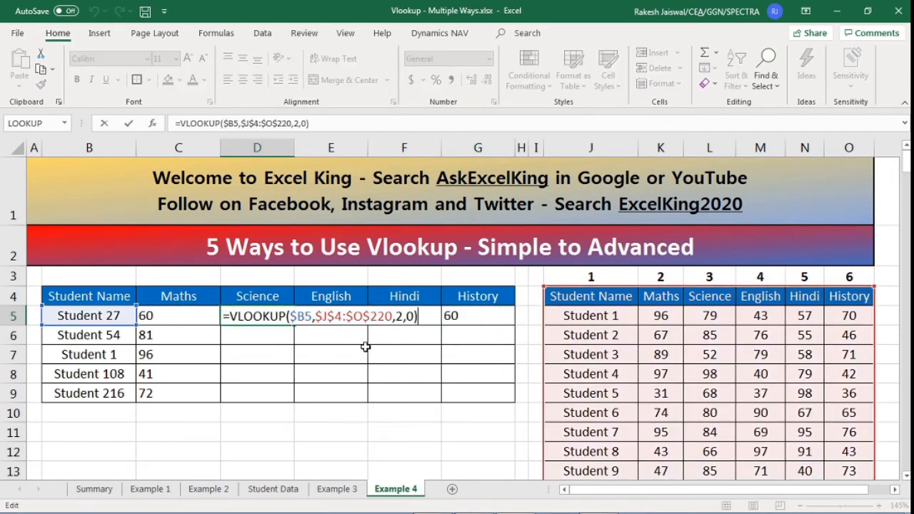
{"action": "left_click", "coordinate": [403, 316]}
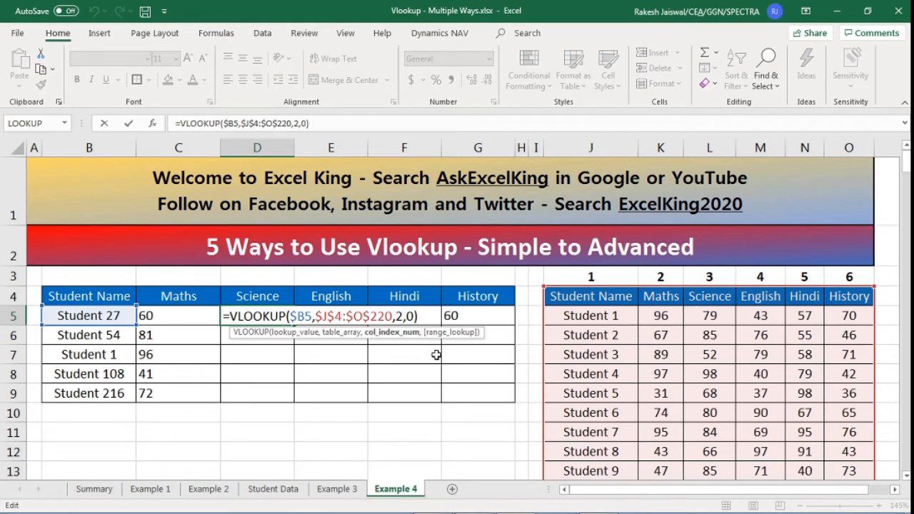
{"action": "key", "text": "BackSpace"}
{"action": "type", "text": "3"}
{"action": "key", "text": "Return"}
- Set the column index number in the English formula in E5 to 4
{"action": "left_click", "coordinate": [345, 320]}
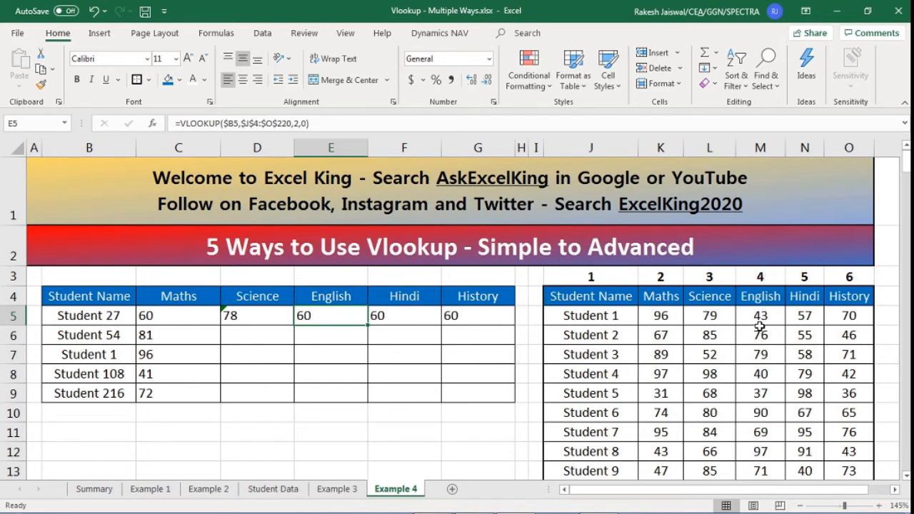
{"action": "key", "text": "F2"}
{"action": "key", "text": "Left"}
{"action": "key", "text": "Left"}
{"action": "key", "text": "Left"}
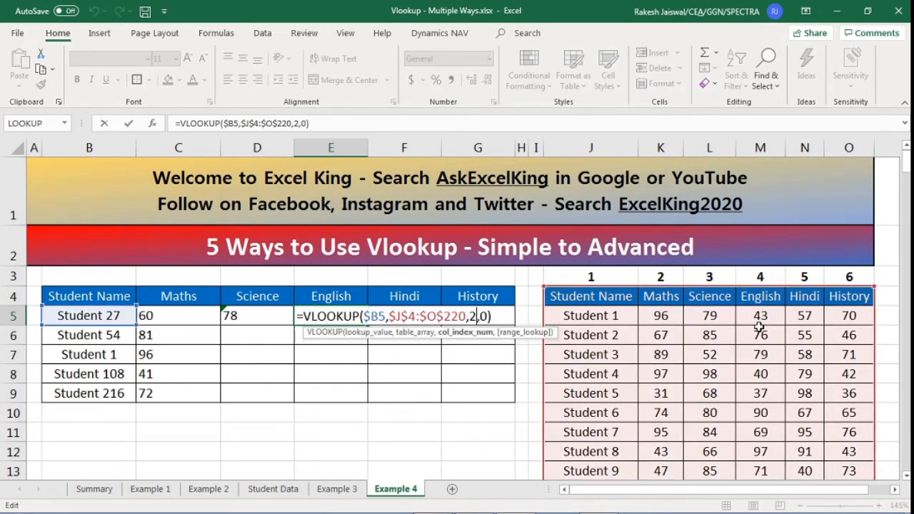
{"action": "key", "text": "BackSpace"}
{"action": "type", "text": "4"}
{"action": "key", "text": "Return"}
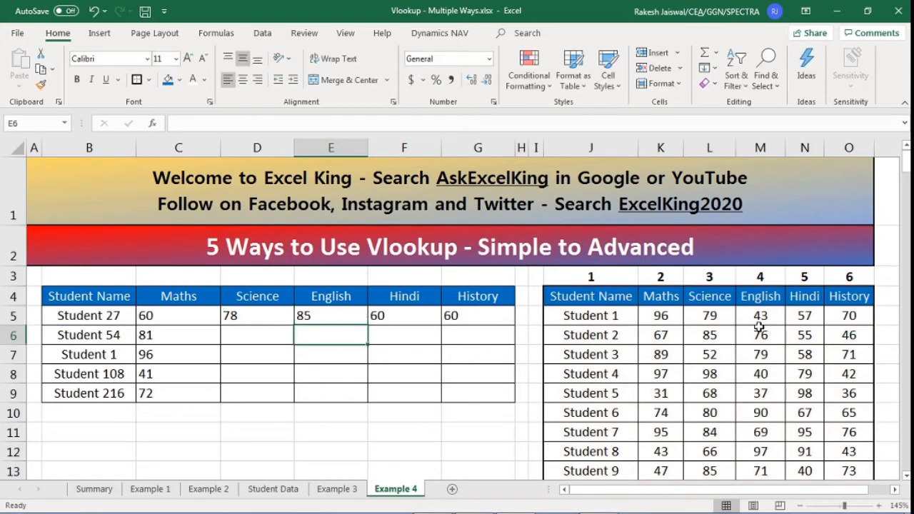
- Set the column index number in the Hindi formula in F5 to 5
{"action": "key", "text": "Up"}
{"action": "key", "text": "Right"}
{"action": "key", "text": "F2"}
{"action": "key", "text": "Left"}
{"action": "key", "text": "Left"}
{"action": "key", "text": "Left"}
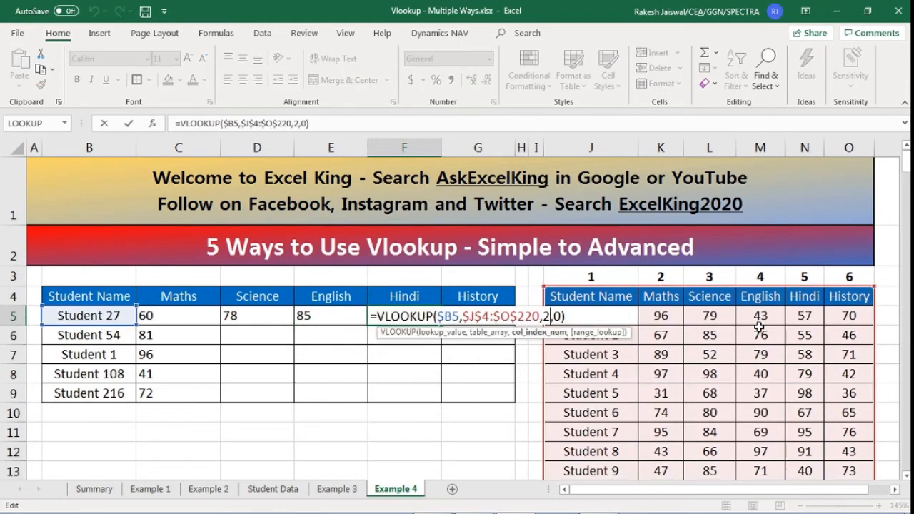
{"action": "key", "text": "BackSpace"}
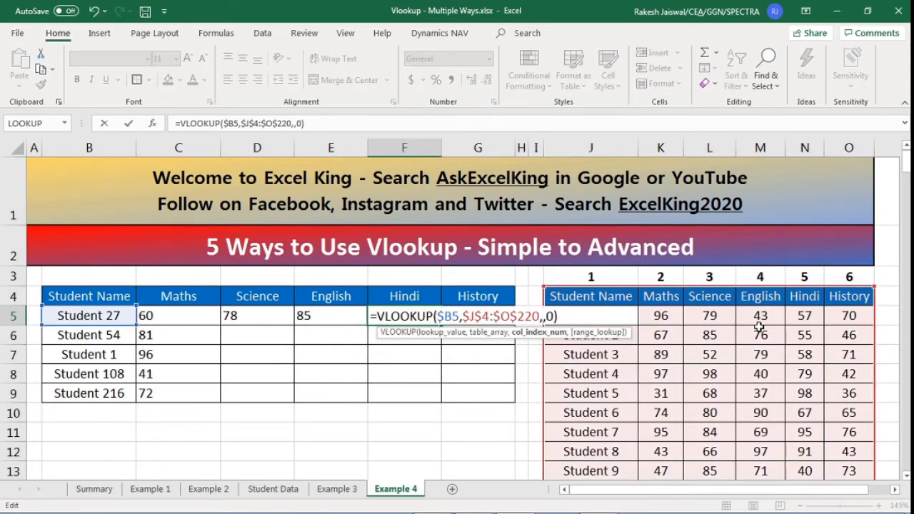
{"action": "type", "text": "5"}
{"action": "key", "text": "Return"}
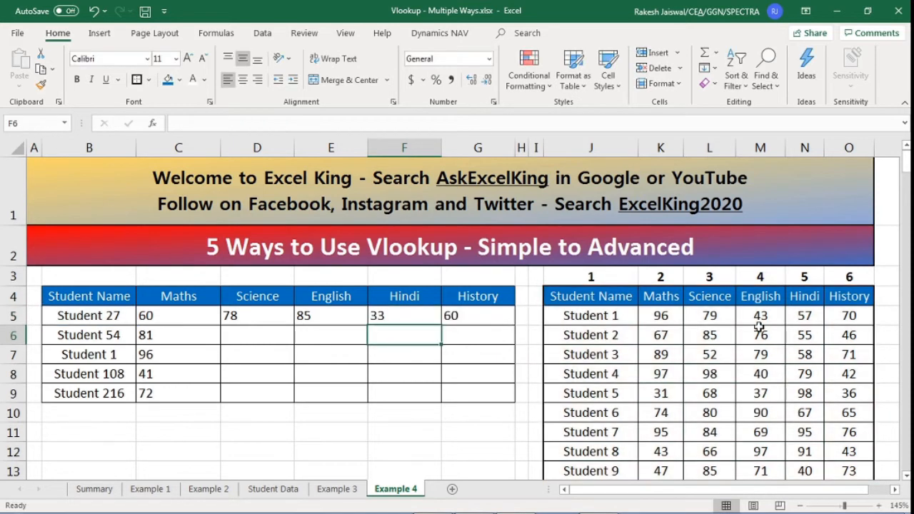
- Set the column index number in the History formula in G5 to 5
{"action": "key", "text": "Up"}
{"action": "key", "text": "Right"}
{"action": "key", "text": "F2"}
{"action": "key", "text": "Left"}
{"action": "key", "text": "Left"}
{"action": "key", "text": "Left"}
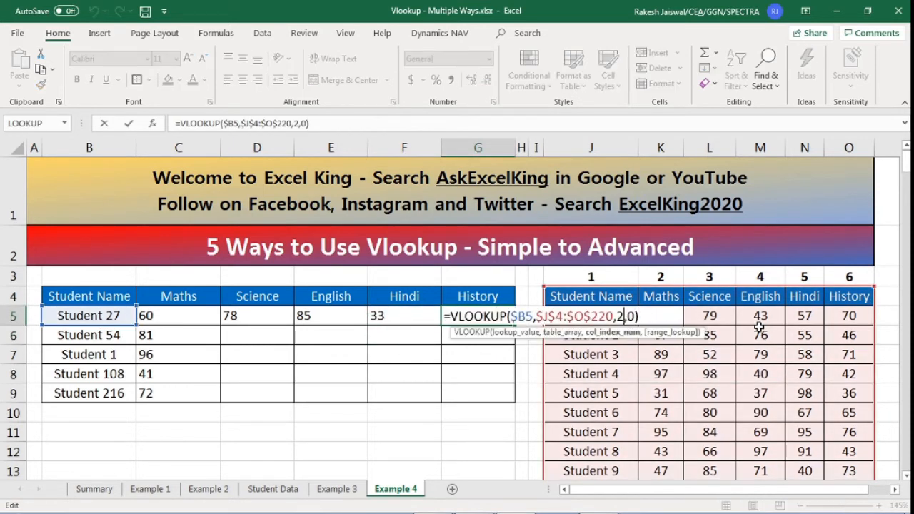
{"action": "key", "text": "BackSpace"}
{"action": "type", "text": "5"}
{"action": "key", "text": "Return"}
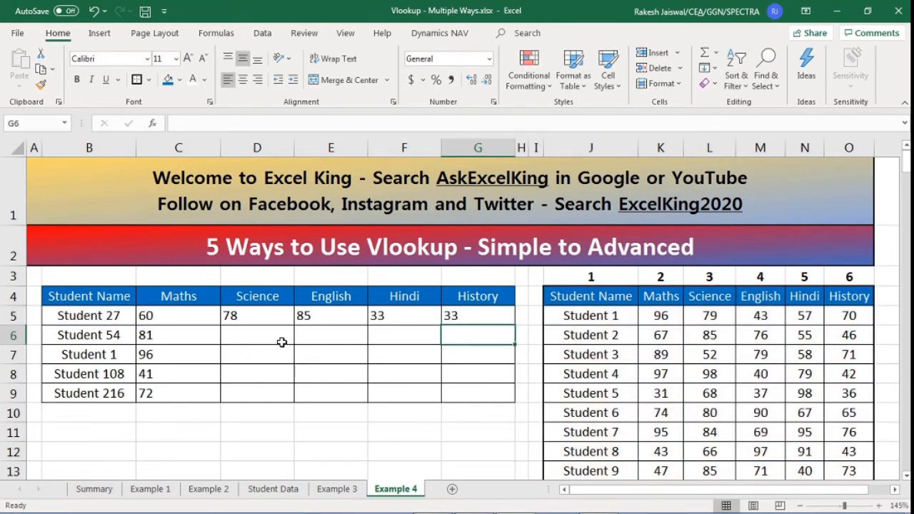
- Copy the row 5 formulas in C5:G5 over C5:G9 and centre the results horizontally
{"action": "left_click", "coordinate": [271, 322]}
{"action": "left_click_drag", "start_coordinate": [180, 314], "coordinate": [462, 313]}
{"action": "key", "text": "ctrl+c"}
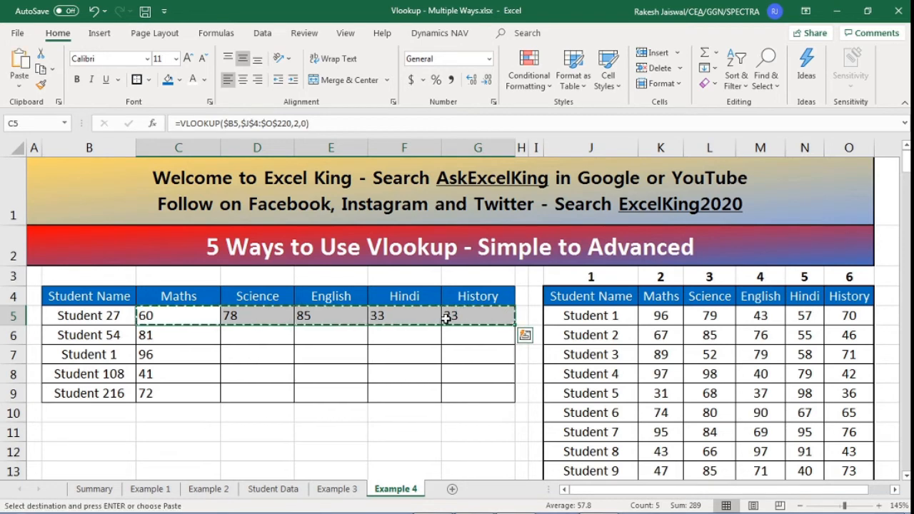
{"action": "left_click_drag", "start_coordinate": [184, 316], "coordinate": [455, 394]}
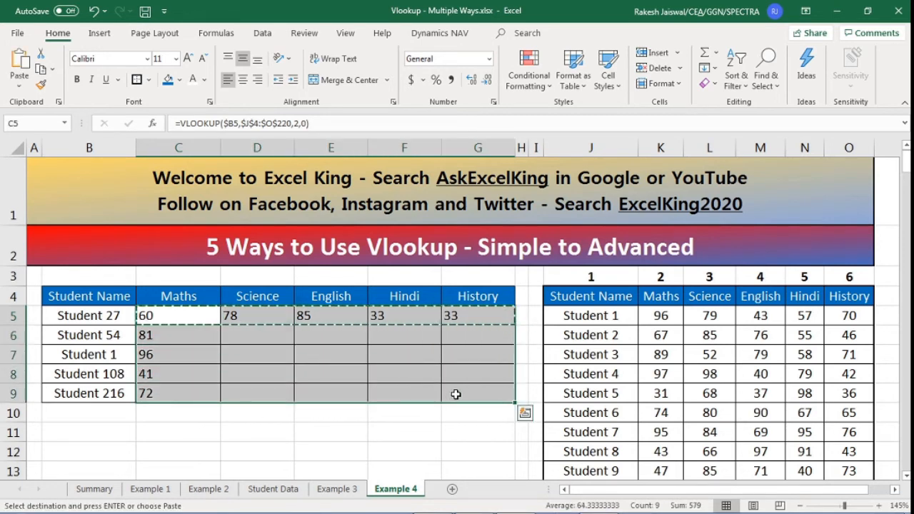
{"action": "key", "text": "ctrl+v"}
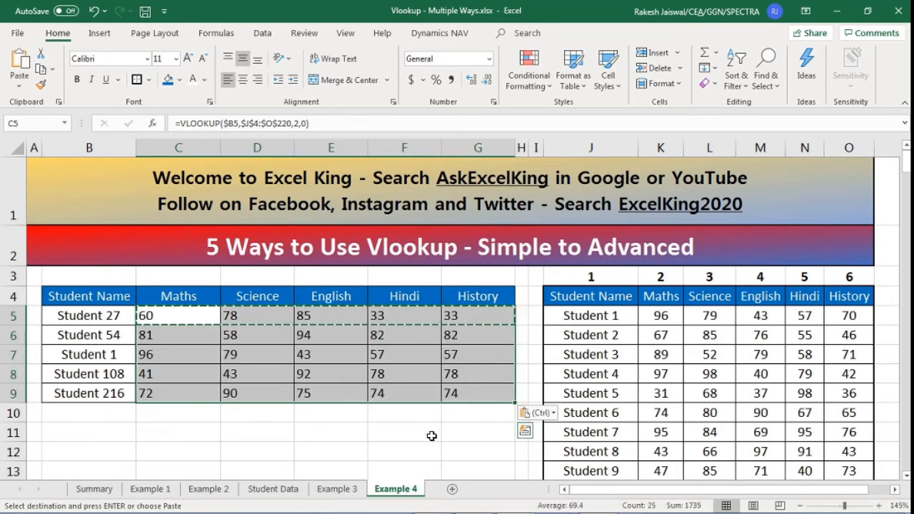
{"action": "key", "text": "Escape"}
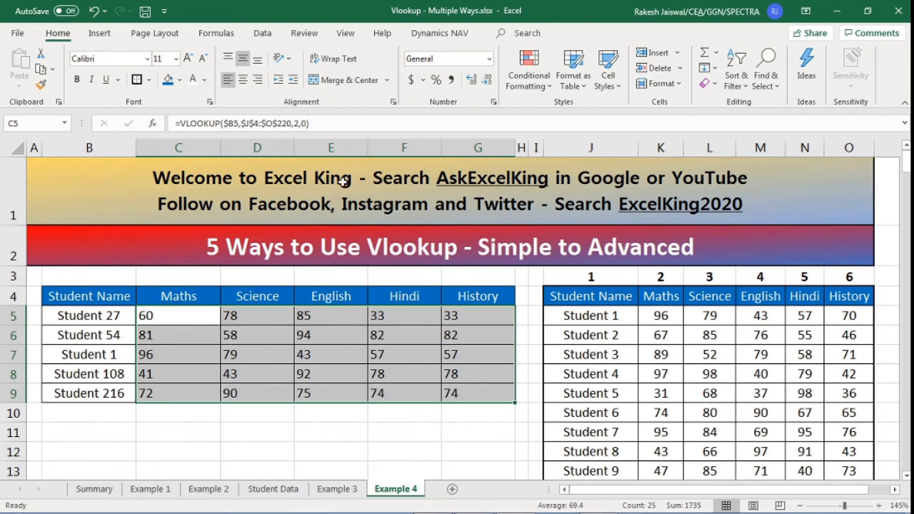
{"action": "left_click", "coordinate": [242, 79]}
- Review the column index numbers in the row 5 formulas from Maths across to History
{"action": "left_click", "coordinate": [178, 314]}
{"action": "left_click_drag", "start_coordinate": [178, 314], "coordinate": [472, 314]}
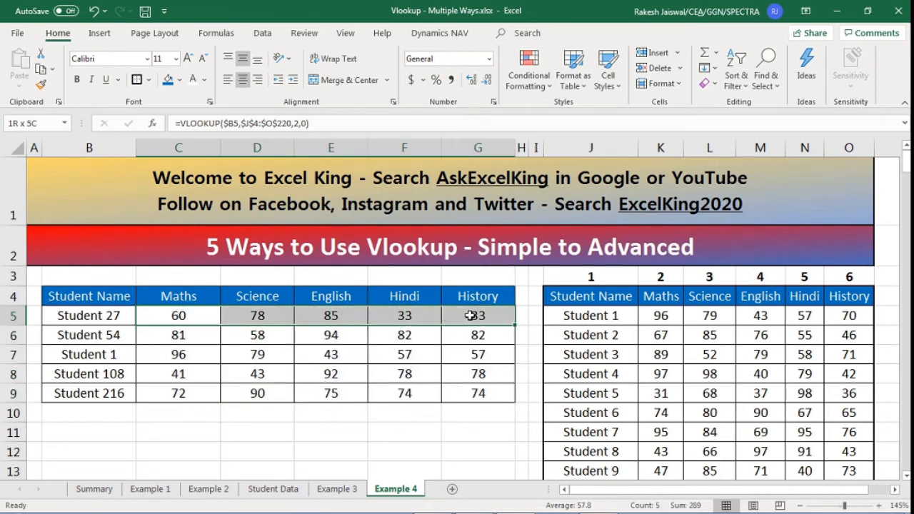
{"action": "left_click", "coordinate": [255, 314]}
{"action": "left_click", "coordinate": [360, 314]}
{"action": "left_click", "coordinate": [406, 314]}
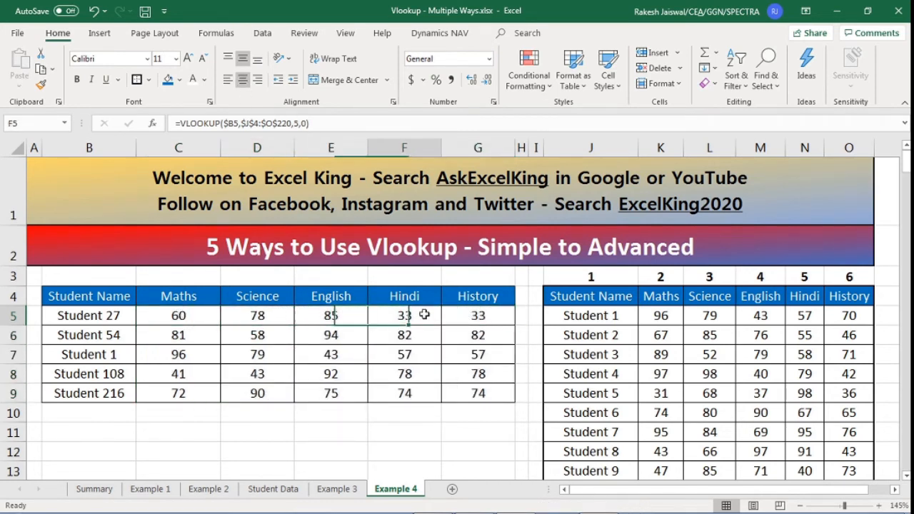
{"action": "left_click", "coordinate": [497, 314]}
{"action": "left_click", "coordinate": [254, 316]}
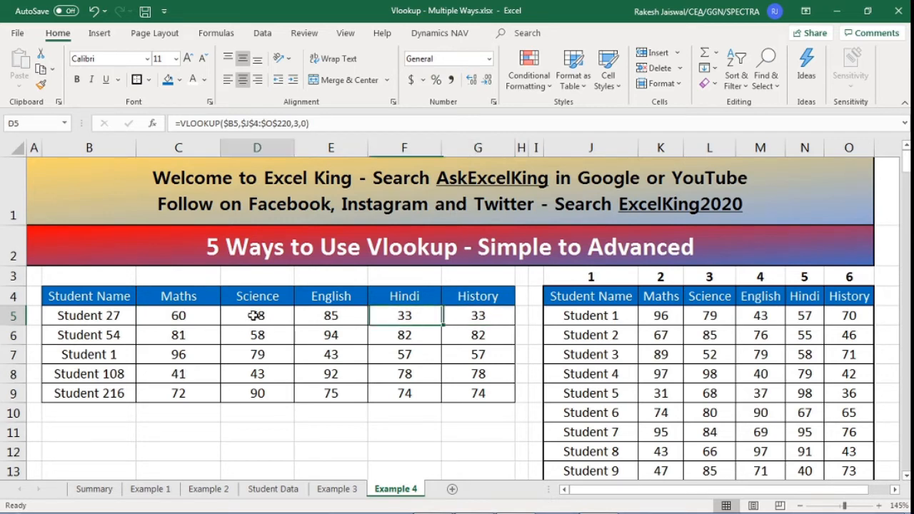
{"action": "left_click", "coordinate": [329, 314]}
{"action": "left_click", "coordinate": [407, 315]}
{"action": "left_click", "coordinate": [477, 315]}
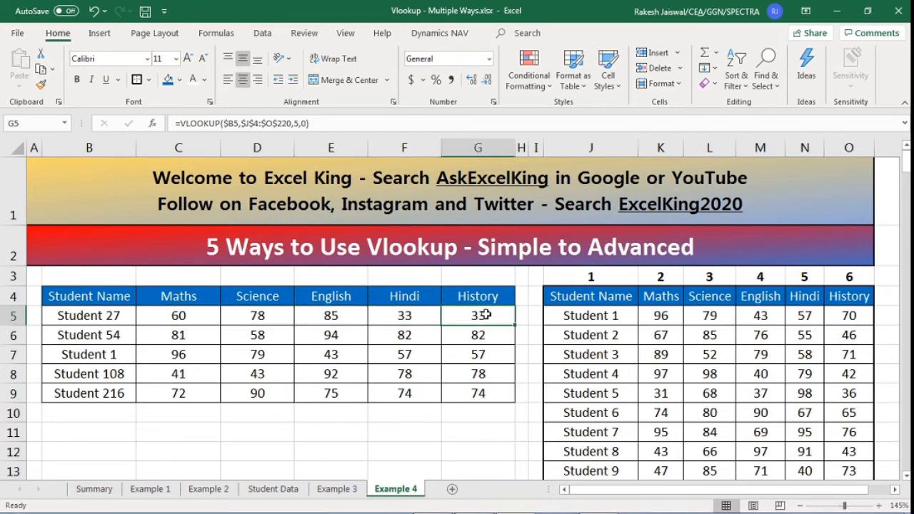
- Review the row 5 VLOOKUP formulas from Maths to History, checking the references and column index number in the Science formula
{"action": "left_click", "coordinate": [389, 315]}
{"action": "left_click_drag", "start_coordinate": [184, 319], "coordinate": [509, 322]}
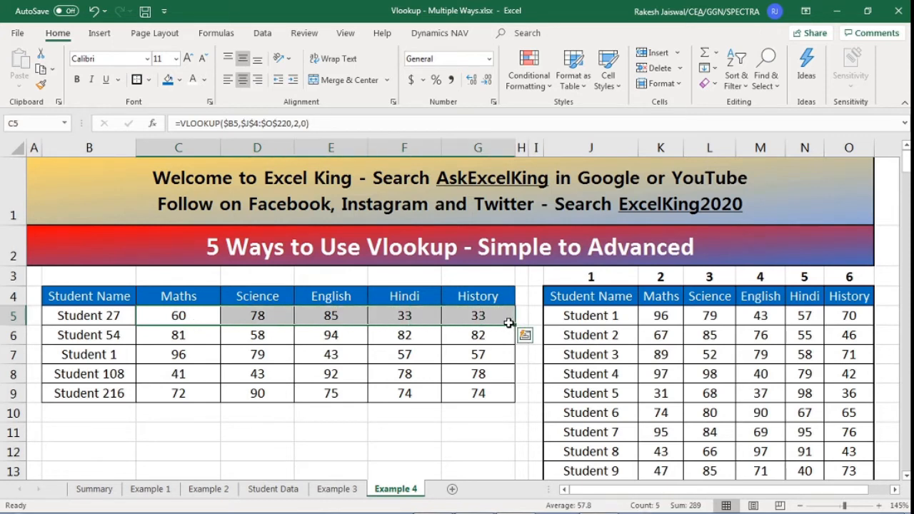
{"action": "left_click", "coordinate": [485, 319]}
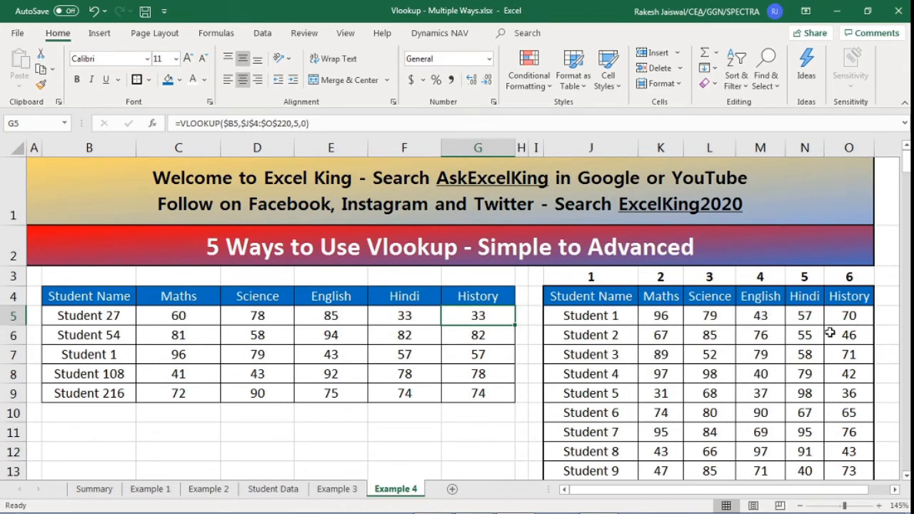
{"action": "left_click", "coordinate": [243, 298]}
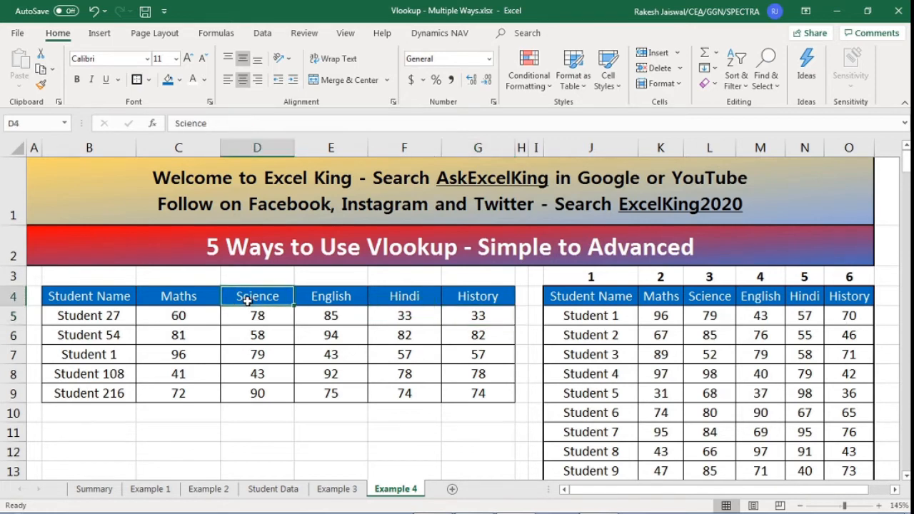
{"action": "key", "text": "Down"}
{"action": "key", "text": "F2"}
{"action": "left_click", "coordinate": [357, 316]}
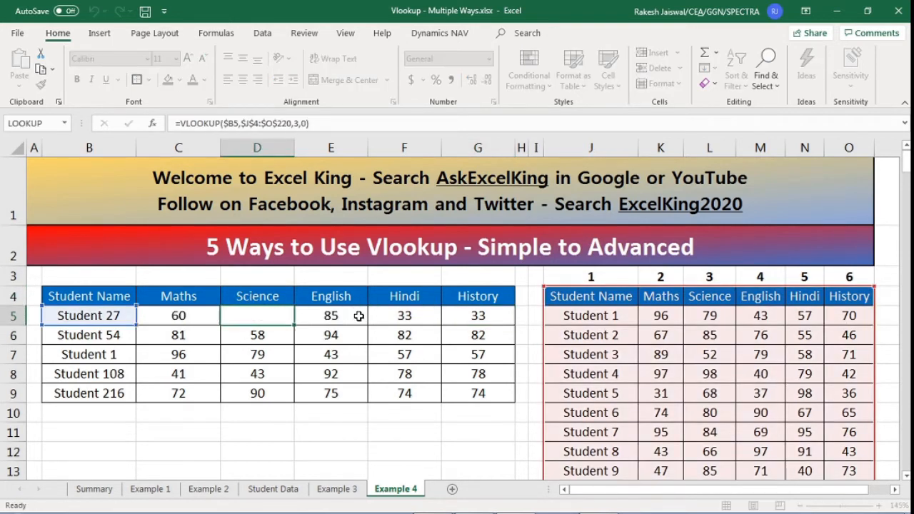
{"action": "key", "text": "F2"}
{"action": "key", "text": "Escape"}
- Copy the row 5 formulas in C5:G5 over the whole marks range C5:G9
{"action": "left_click_drag", "start_coordinate": [204, 317], "coordinate": [484, 312]}
{"action": "left_click", "coordinate": [478, 317]}
{"action": "key", "text": "ctrl+c"}
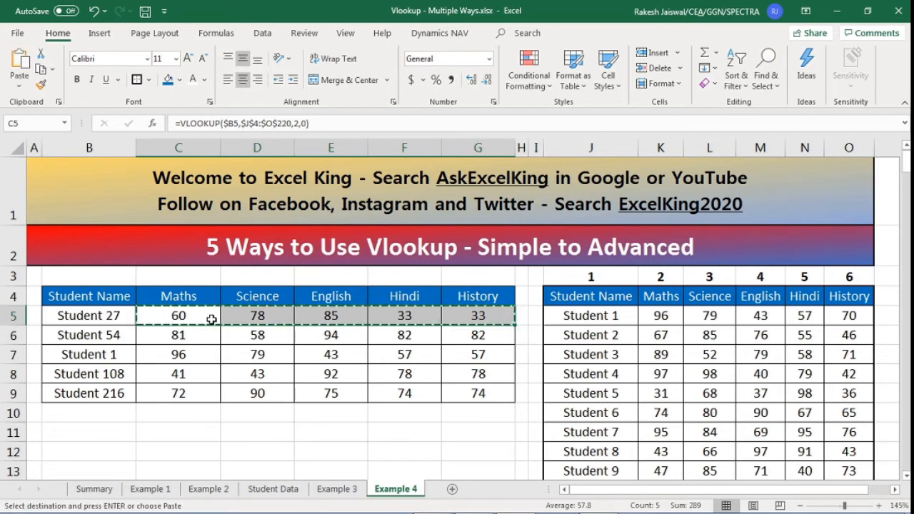
{"action": "left_click_drag", "start_coordinate": [208, 321], "coordinate": [467, 393]}
{"action": "key", "text": "ctrl+v"}
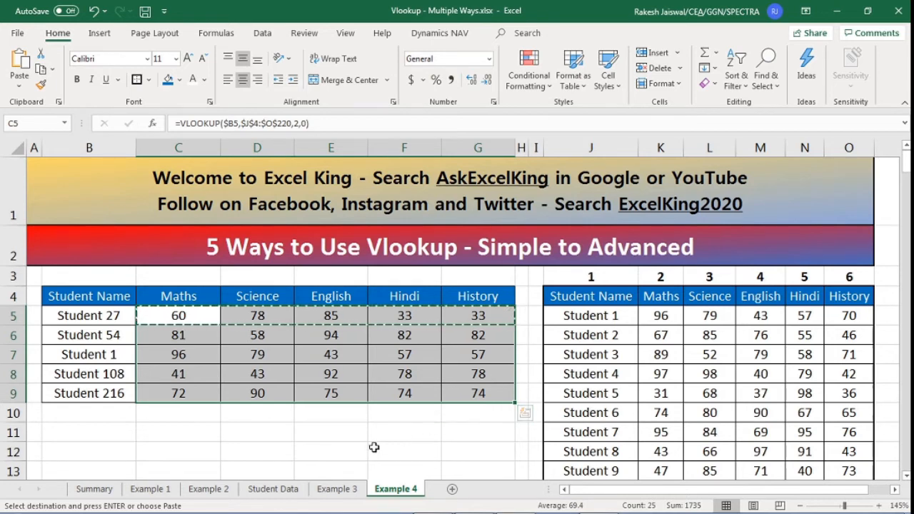
- Review the Summary sheet's two methods for looking up multiple values at once: the Columns function and the Match function
{"action": "left_click", "coordinate": [96, 491]}
{"action": "left_click", "coordinate": [141, 417]}
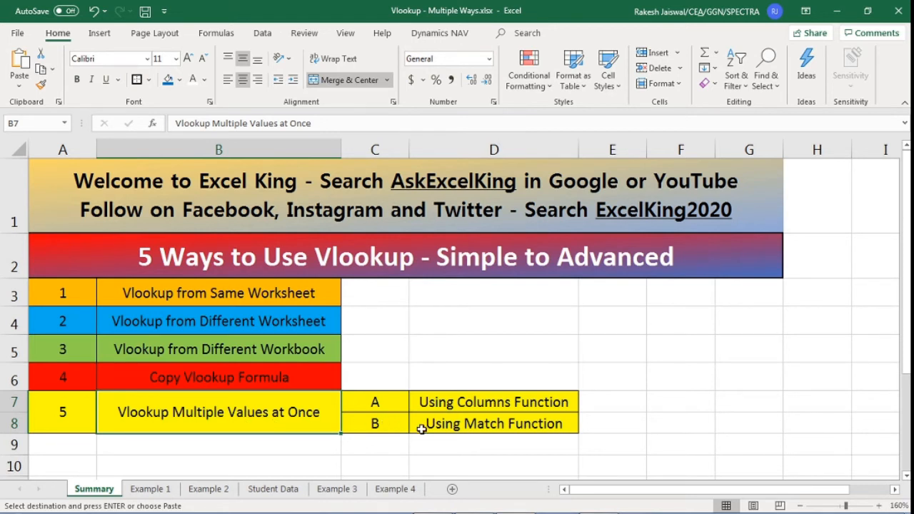
{"action": "key", "text": "Escape"}
{"action": "left_click", "coordinate": [391, 406]}
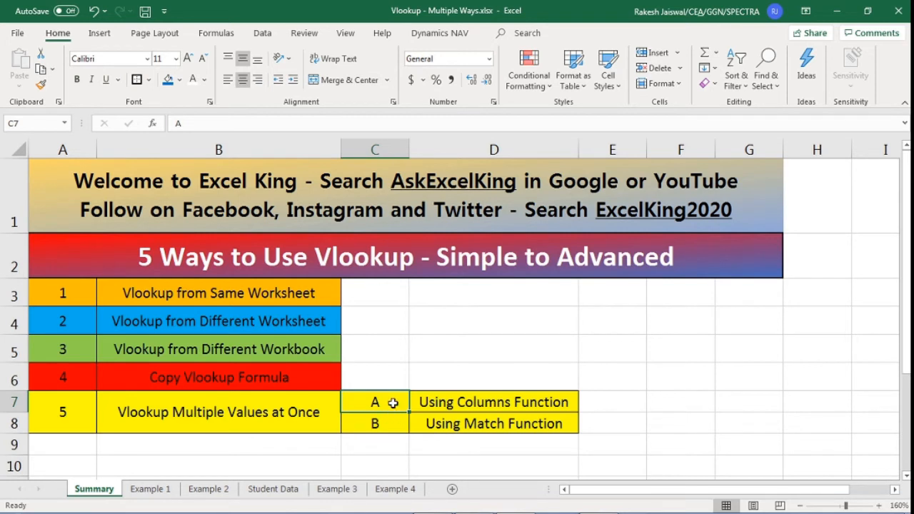
{"action": "left_click", "coordinate": [386, 422]}
{"action": "left_click", "coordinate": [391, 405]}
{"action": "left_click", "coordinate": [471, 404]}
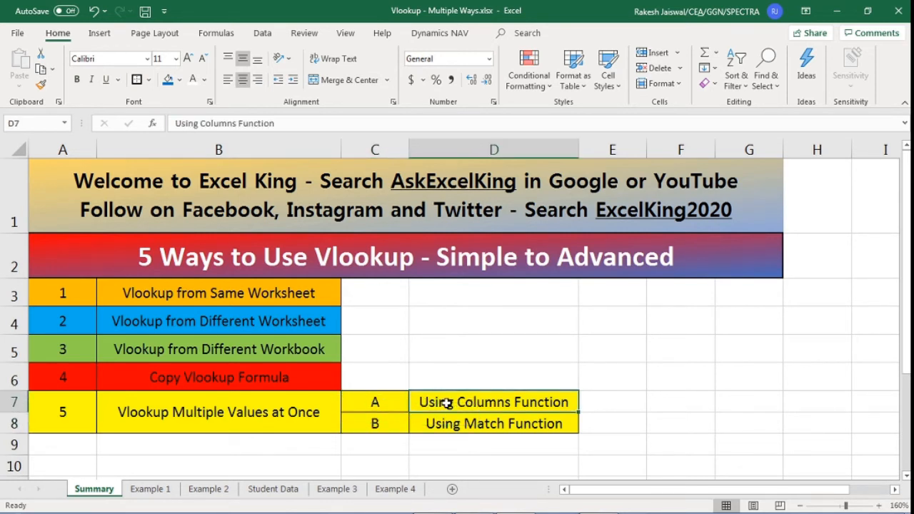
{"action": "left_click", "coordinate": [452, 430]}
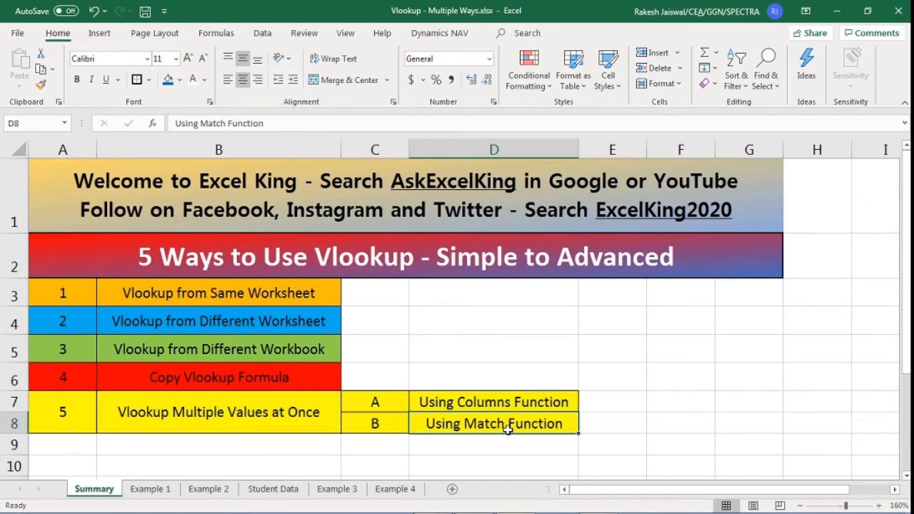
- Return to the Example 4 sheet and examine the lookup value and table array in the Maths formula in C5
{"action": "left_click", "coordinate": [395, 489]}
{"action": "left_click", "coordinate": [421, 367]}
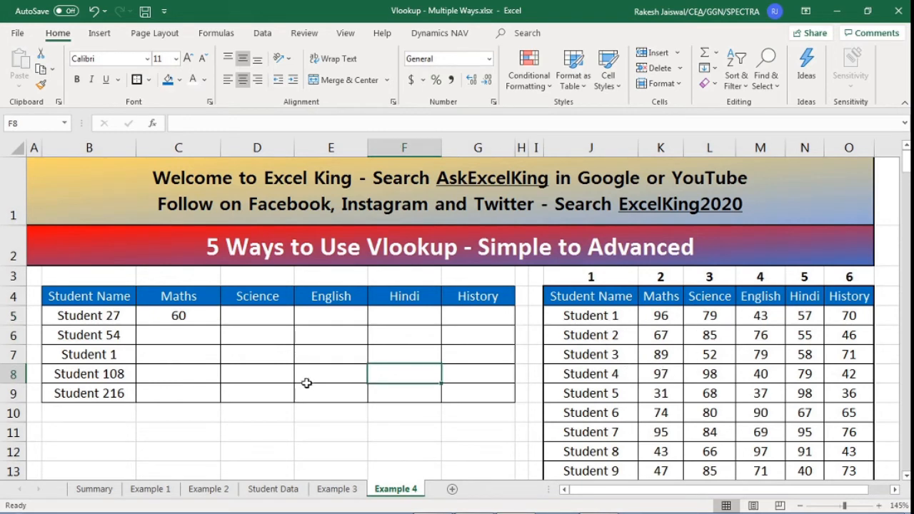
{"action": "left_click", "coordinate": [154, 398]}
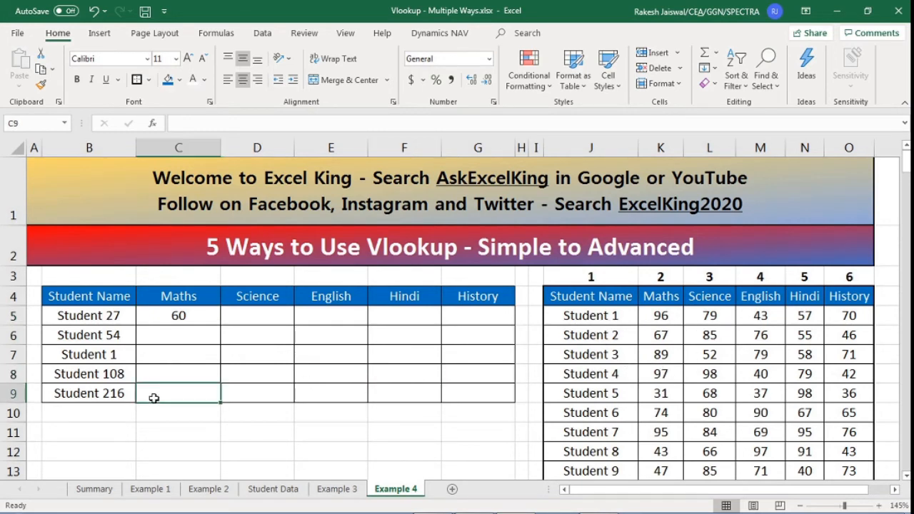
{"action": "left_click", "coordinate": [179, 316]}
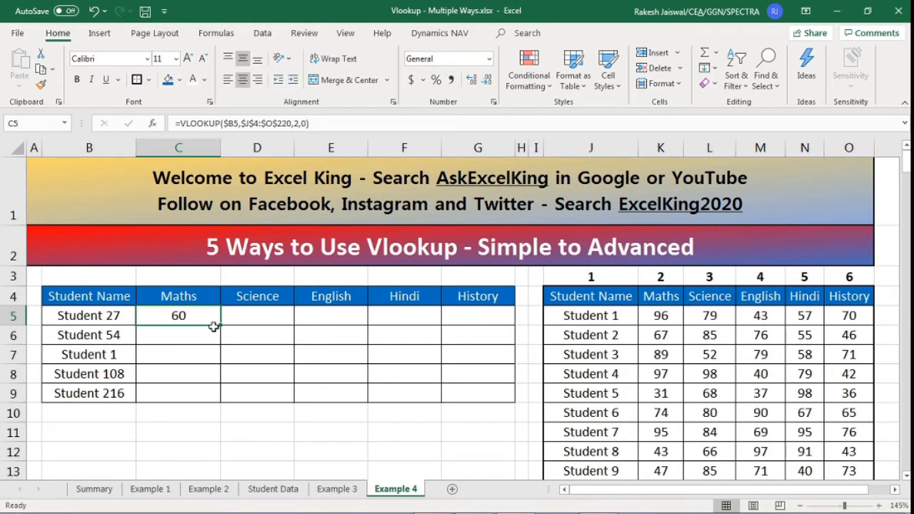
{"action": "key", "text": "F2"}
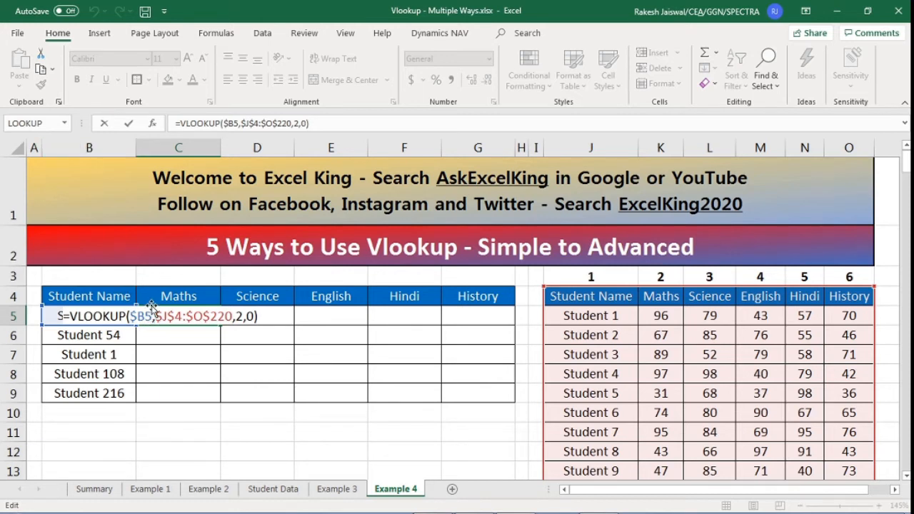
{"action": "left_click_drag", "start_coordinate": [155, 318], "coordinate": [233, 316]}
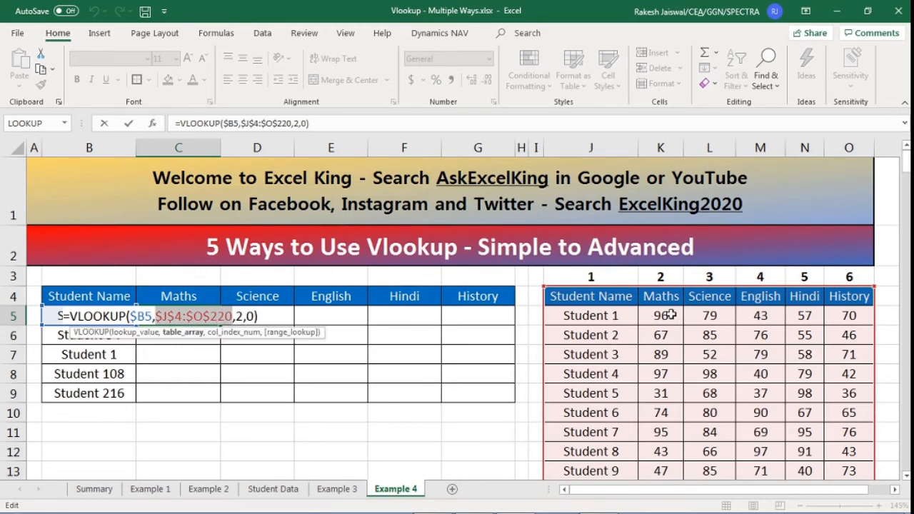
{"action": "key", "text": "ctrl+Return"}
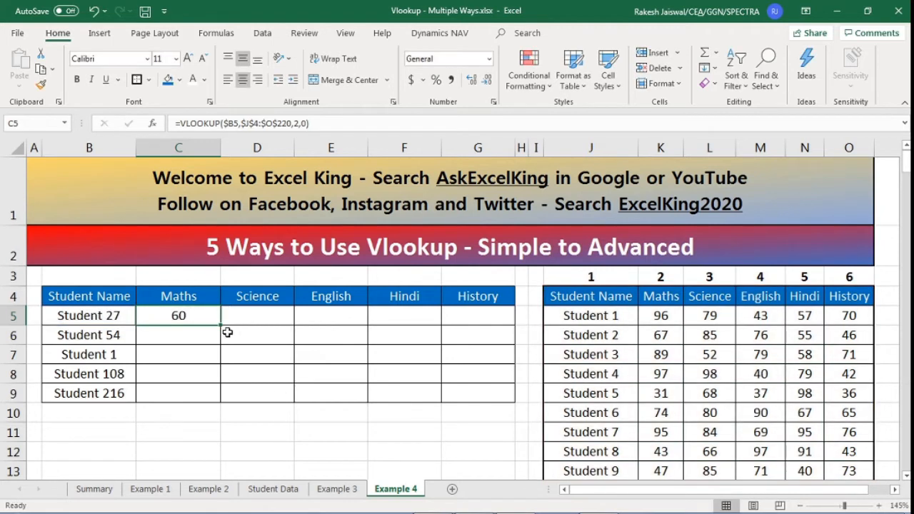
- Left-align the marks range C5:G9
{"action": "left_click_drag", "start_coordinate": [208, 317], "coordinate": [457, 394]}
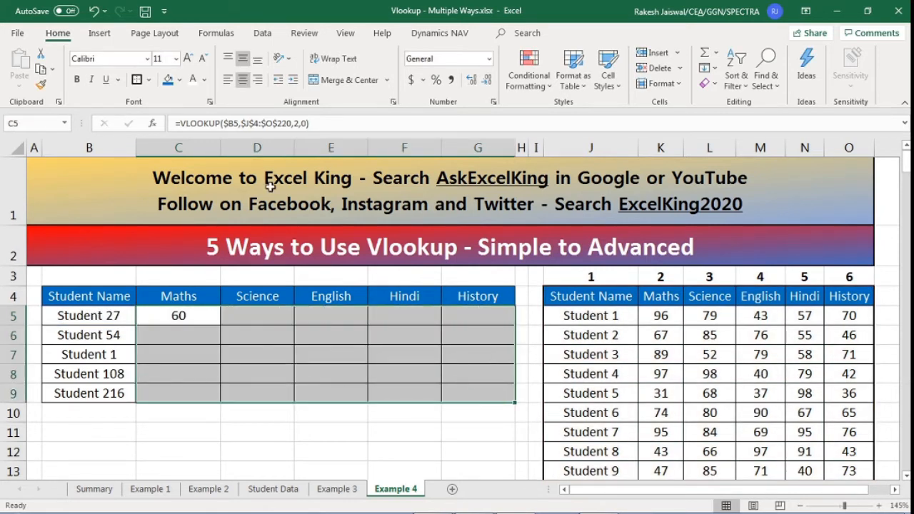
{"action": "left_click", "coordinate": [228, 80]}
{"action": "left_click", "coordinate": [176, 315]}
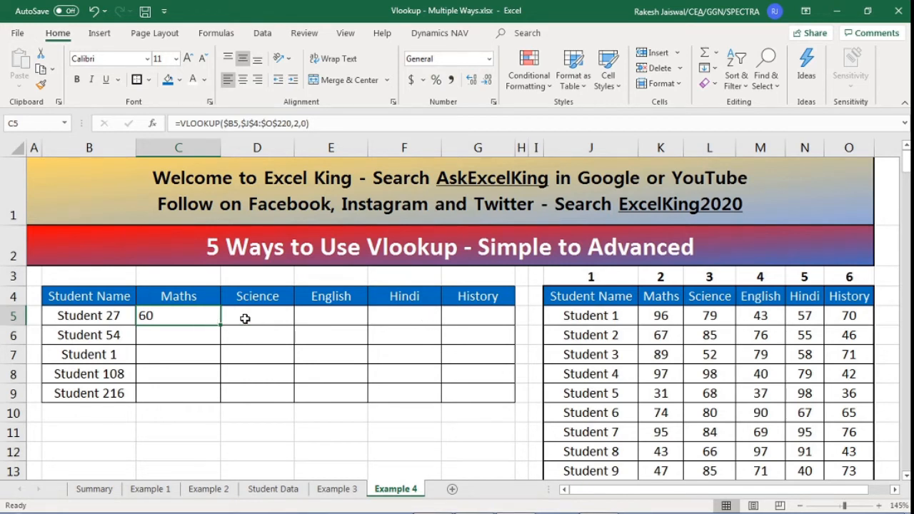
- Copy the Maths formula from C5 into the Science cell D5
{"action": "left_click", "coordinate": [272, 319]}
{"action": "key", "text": "ctrl+c"}
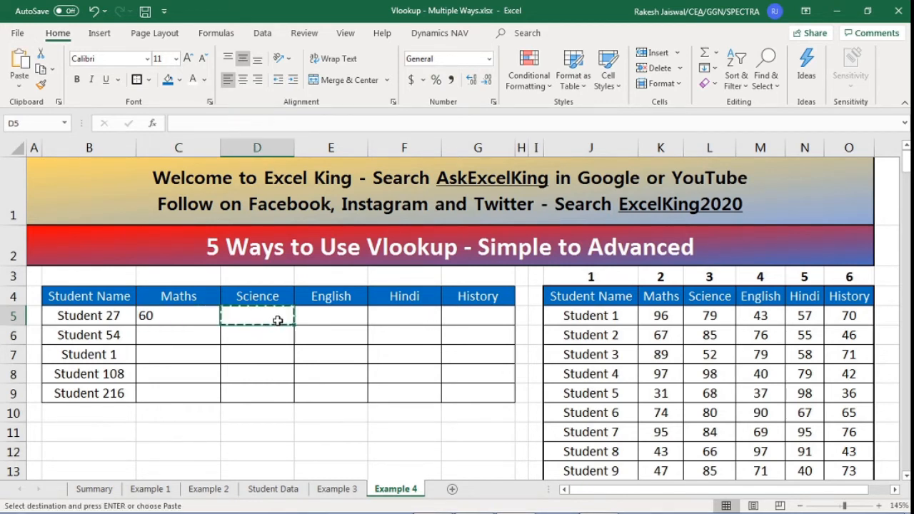
{"action": "left_click", "coordinate": [177, 319]}
{"action": "key", "text": "ctrl+c"}
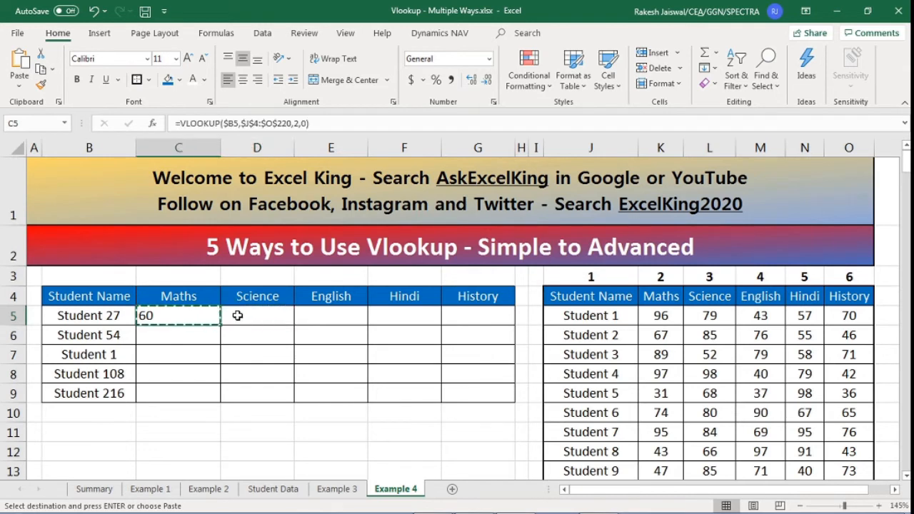
{"action": "left_click", "coordinate": [245, 317]}
{"action": "key", "text": "ctrl+v"}
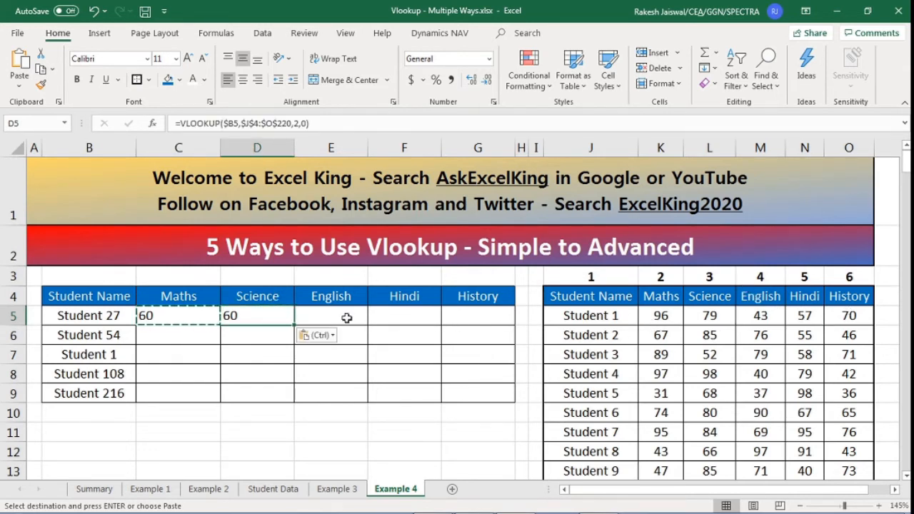
- Set the column index number in the Science formula in D5 to 3
{"action": "double_click", "coordinate": [257, 322]}
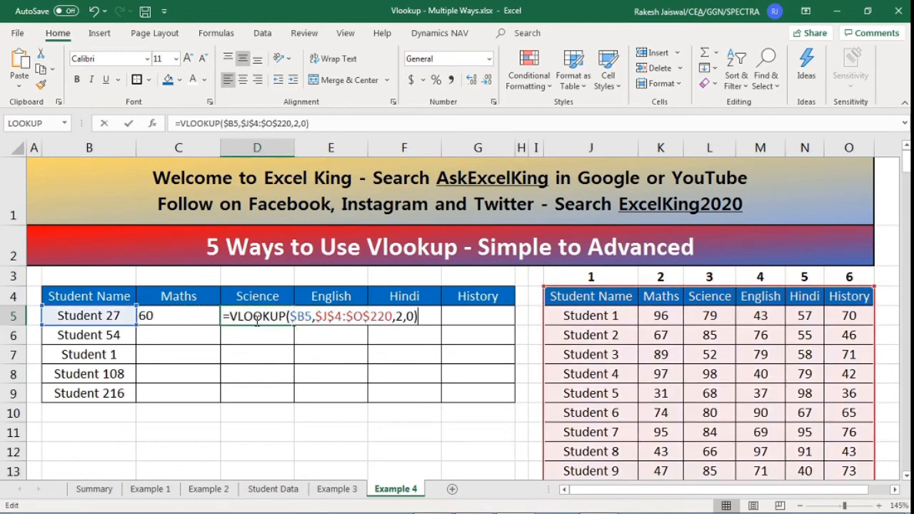
{"action": "left_click", "coordinate": [402, 316]}
{"action": "key", "text": "BackSpace"}
{"action": "type", "text": "3"}
{"action": "key", "text": "Return"}
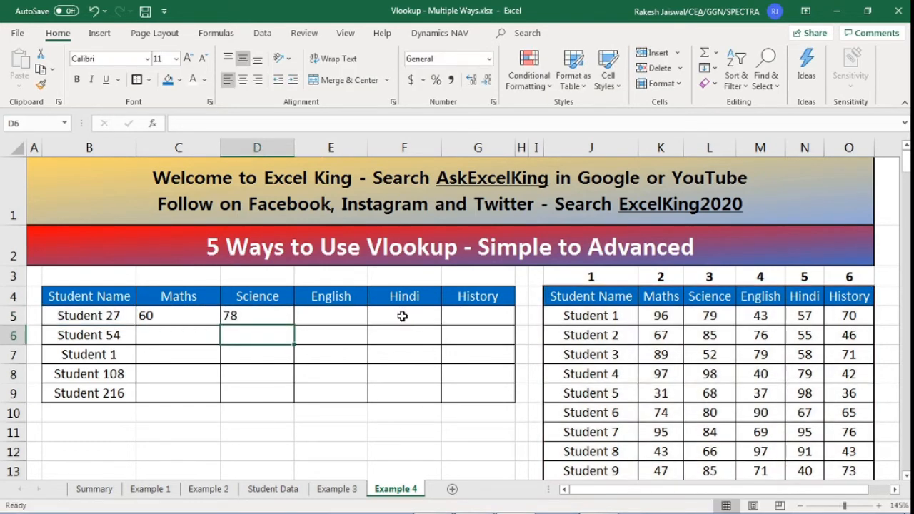
- Delete the Science formula from D5
{"action": "left_click", "coordinate": [264, 318]}
{"action": "left_click", "coordinate": [348, 314]}
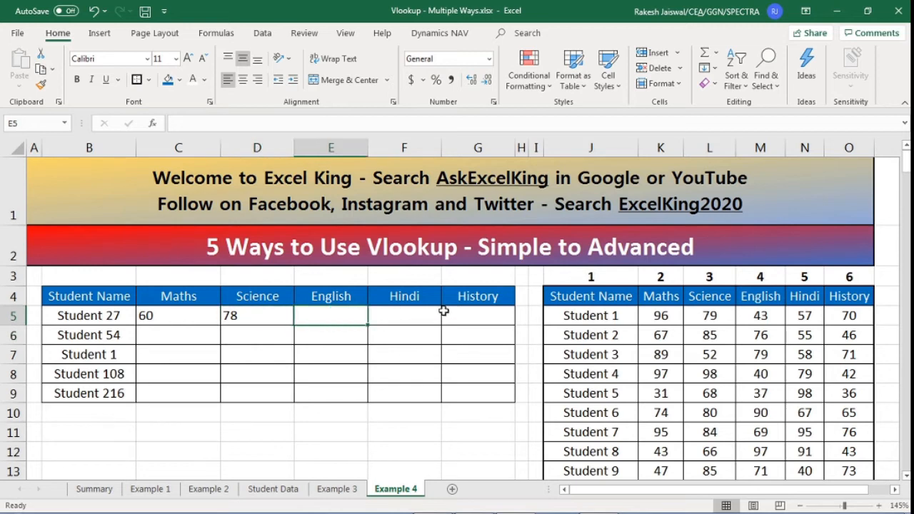
{"action": "left_click", "coordinate": [444, 312]}
{"action": "left_click", "coordinate": [421, 313]}
{"action": "left_click", "coordinate": [257, 314]}
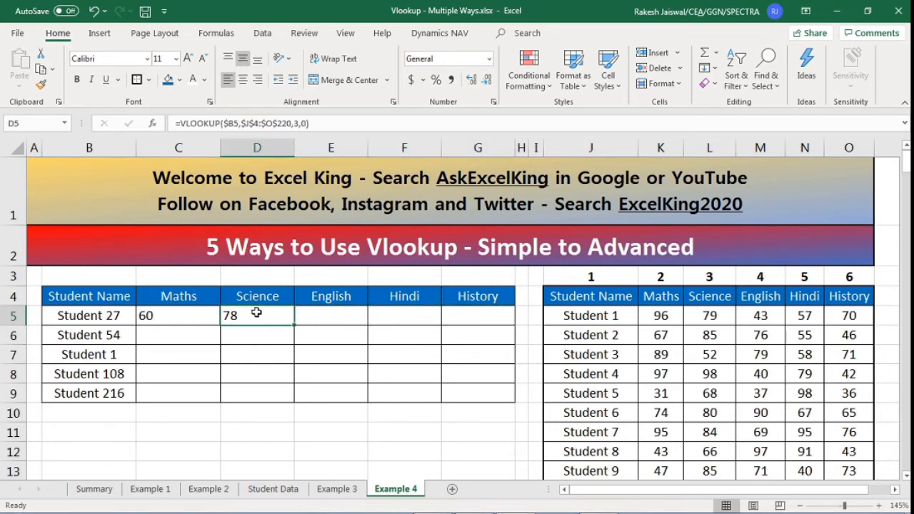
{"action": "key", "text": "Delete"}
- Open the Maths VLOOKUP formula in C5 for editing at its column index number
{"action": "left_click", "coordinate": [190, 311]}
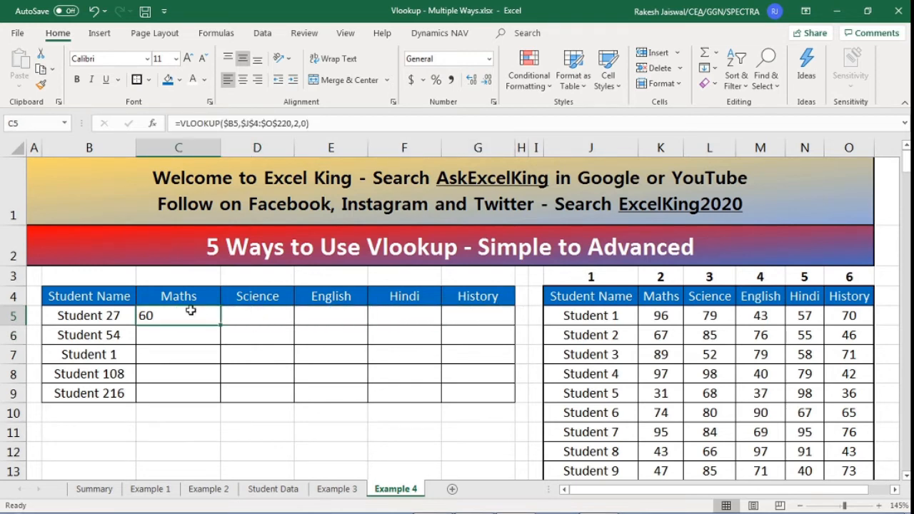
{"action": "double_click", "coordinate": [191, 310]}
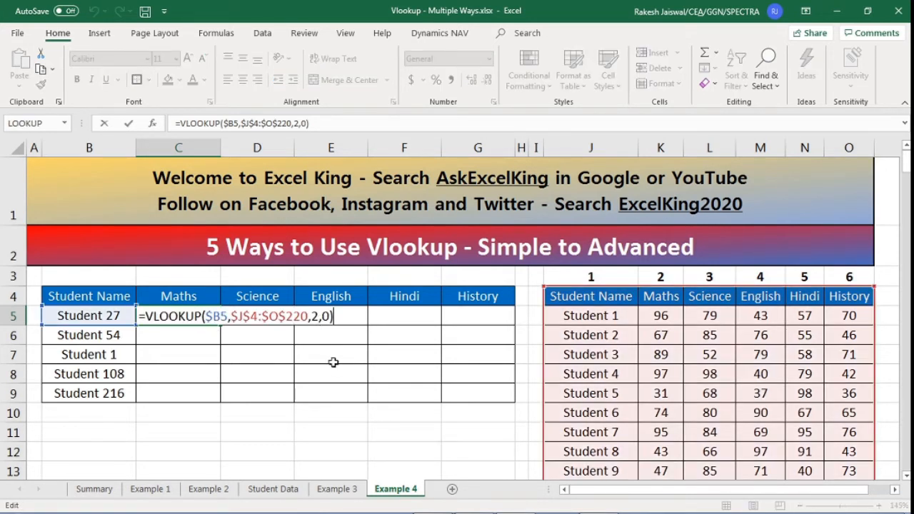
{"action": "left_click", "coordinate": [317, 316]}
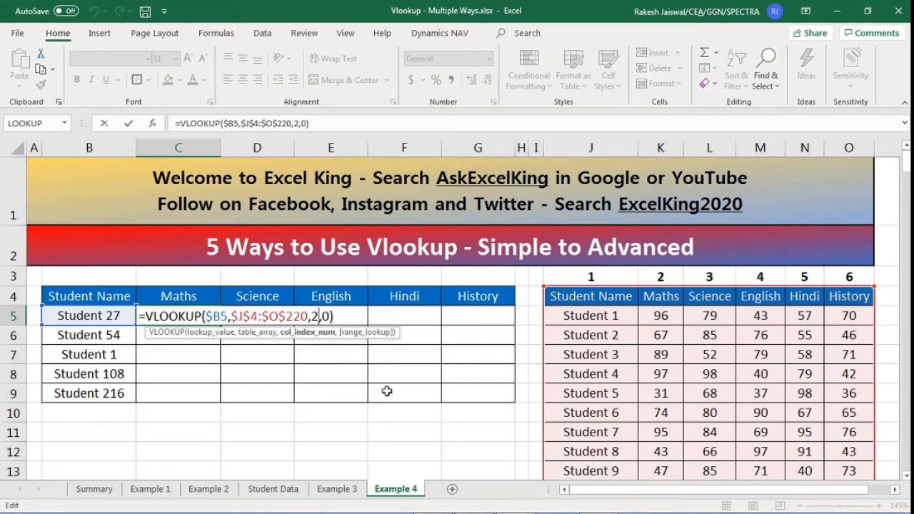
{"action": "key", "text": "BackSpace"}
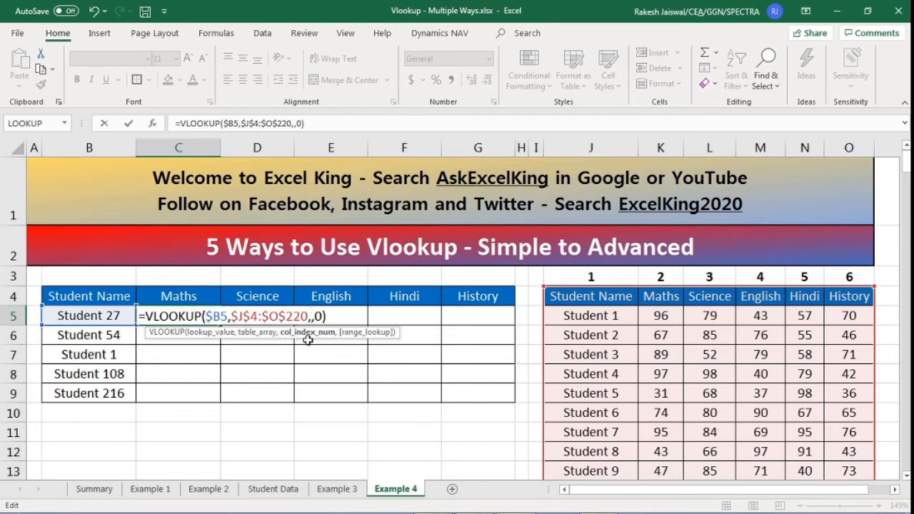
{"action": "left_click", "coordinate": [330, 316]}
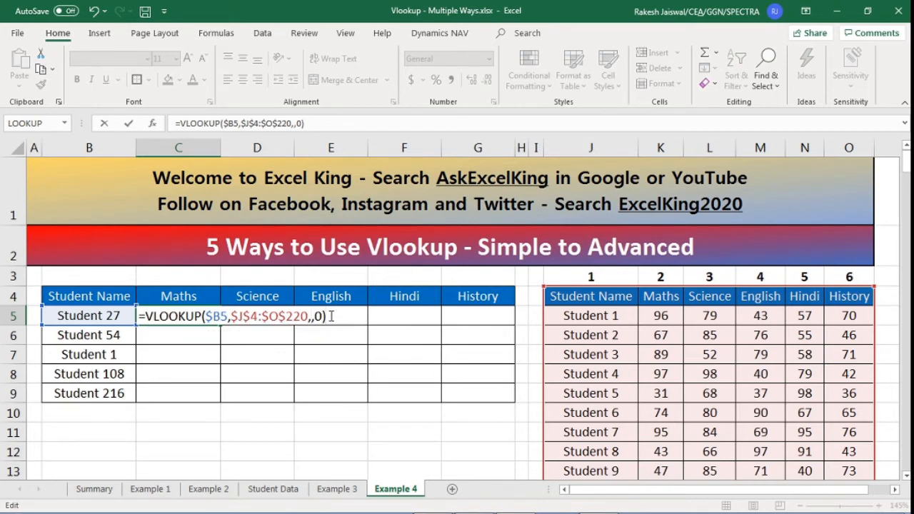
{"action": "key", "text": "BackSpace"}
{"action": "key", "text": "BackSpace"}
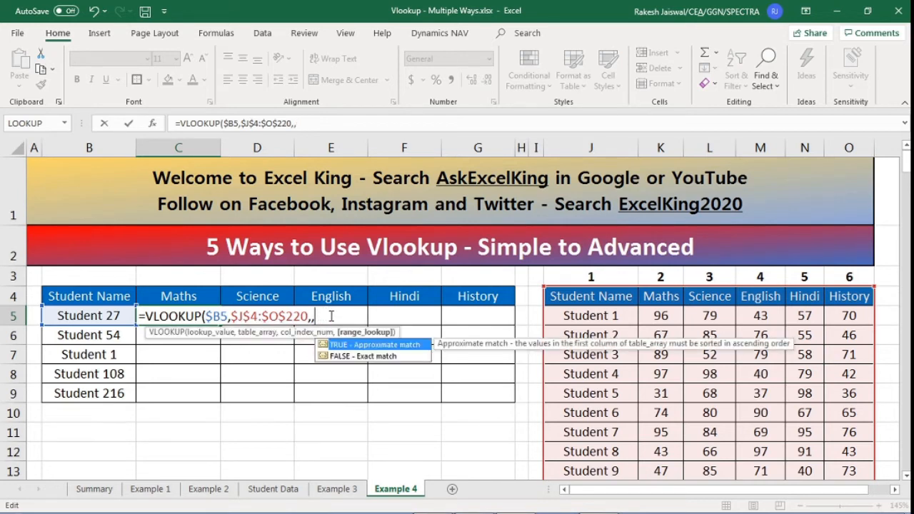
{"action": "key", "text": "ctrl+z"}
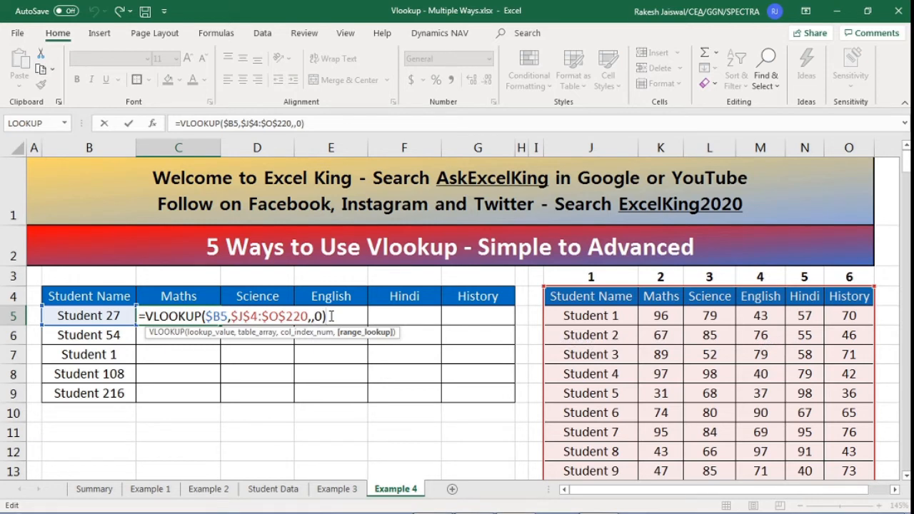
{"action": "left_click", "coordinate": [313, 316]}
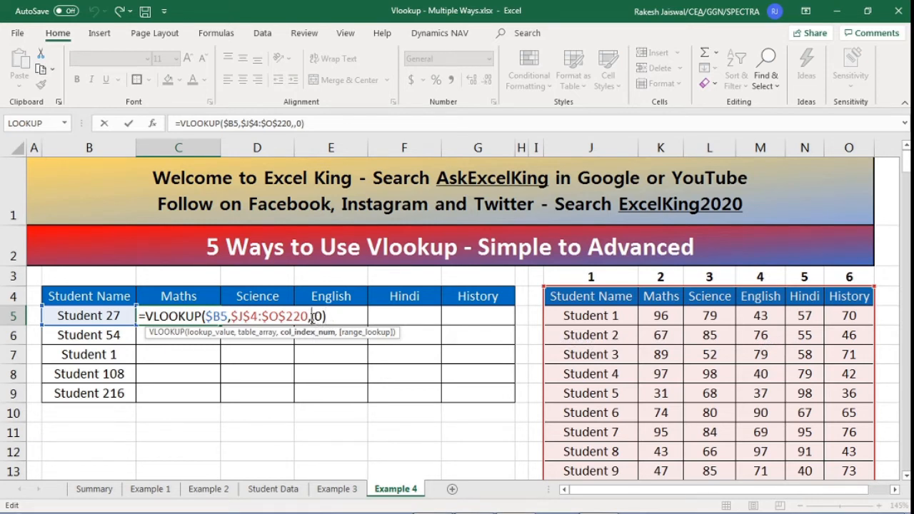
{"action": "type", "text": "2"}
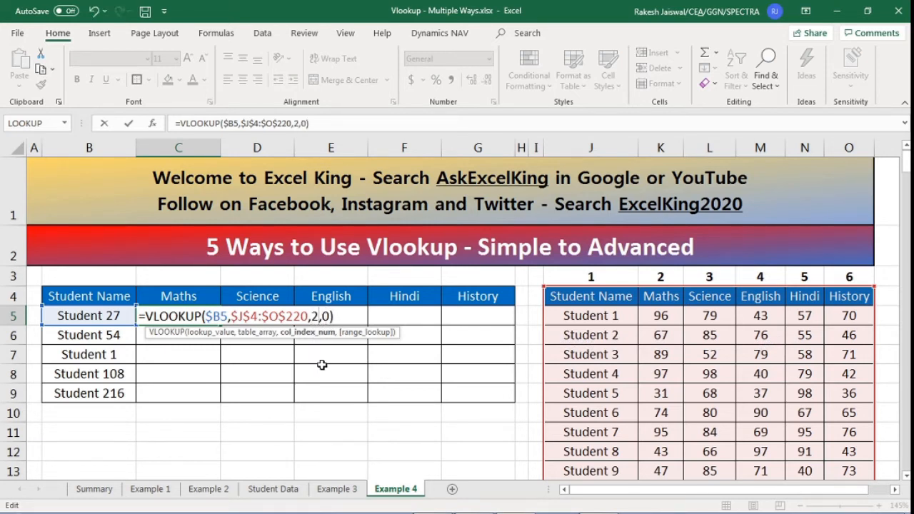
- Replace the column index number in the C5 formula with a COLUMNS function over the header cells J4:K4
{"action": "key", "text": "BackSpace"}
{"action": "type", "text": "co"}
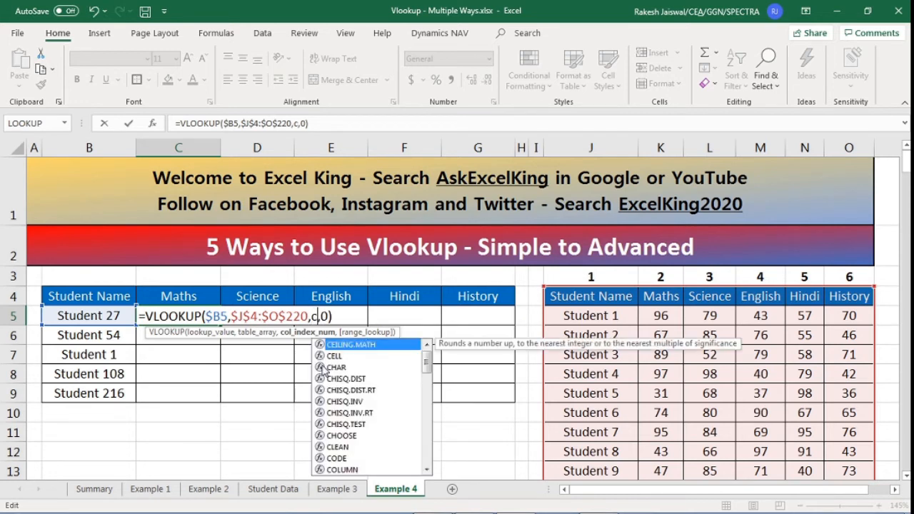
{"action": "type", "text": "lu"}
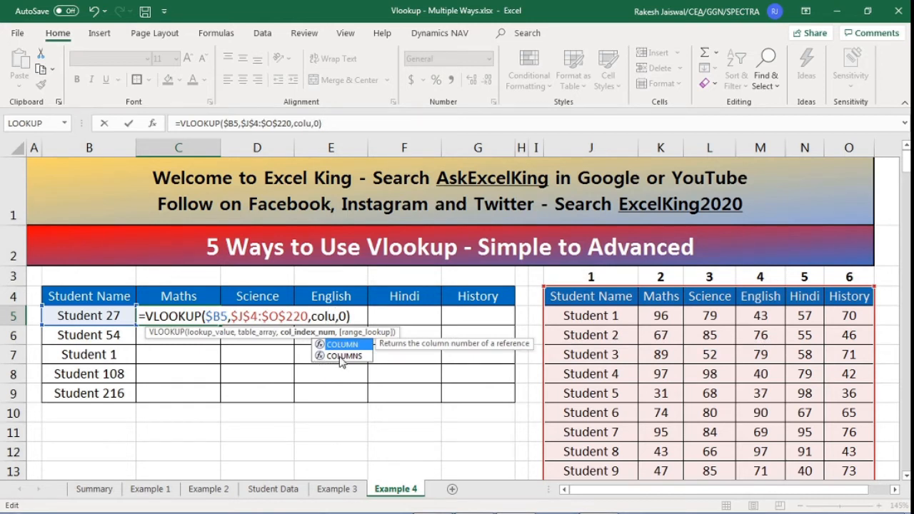
{"action": "left_click", "coordinate": [345, 357]}
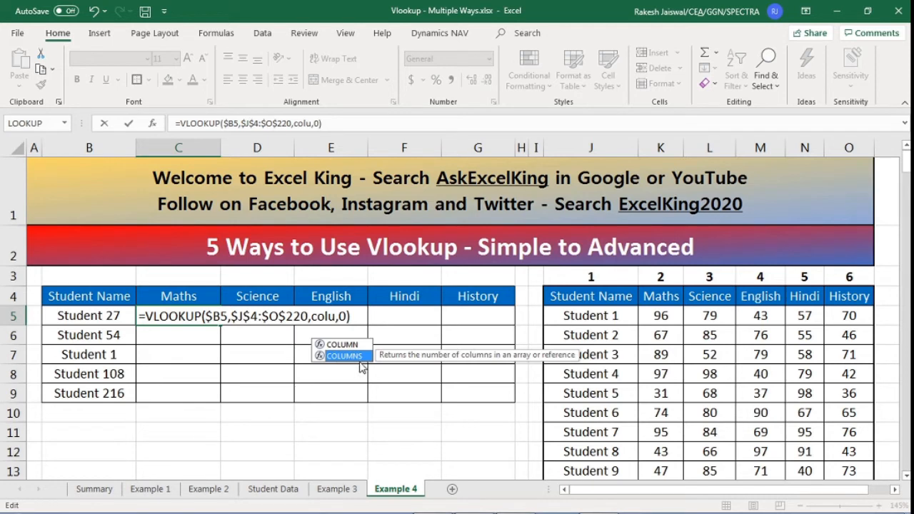
{"action": "double_click", "coordinate": [359, 359]}
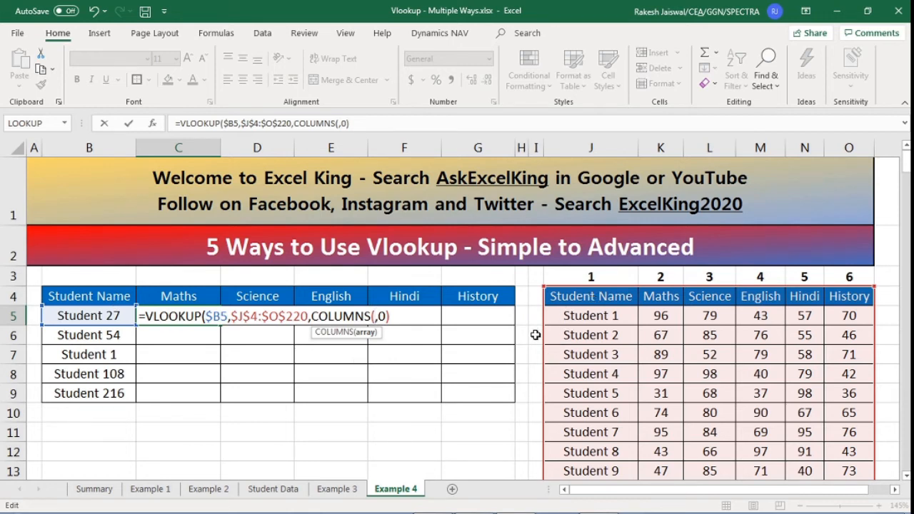
{"action": "left_click", "coordinate": [600, 299]}
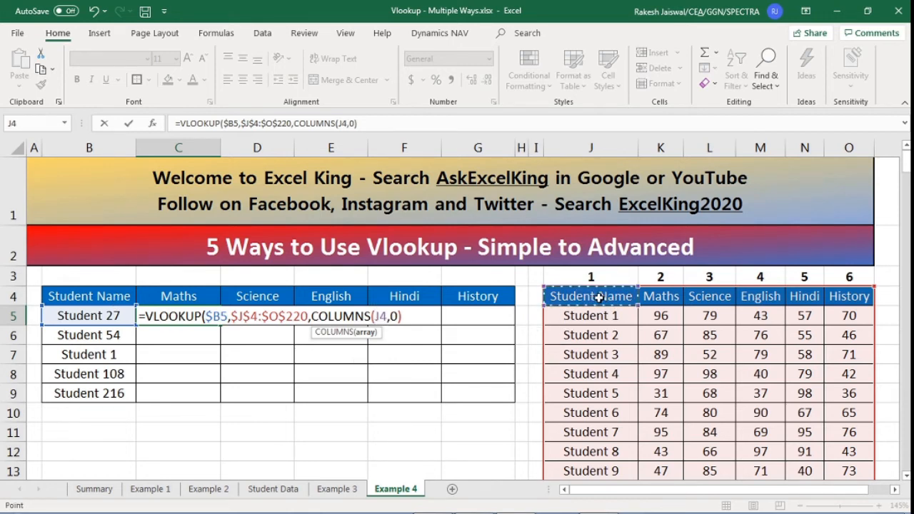
{"action": "left_click_drag", "start_coordinate": [627, 297], "coordinate": [652, 297]}
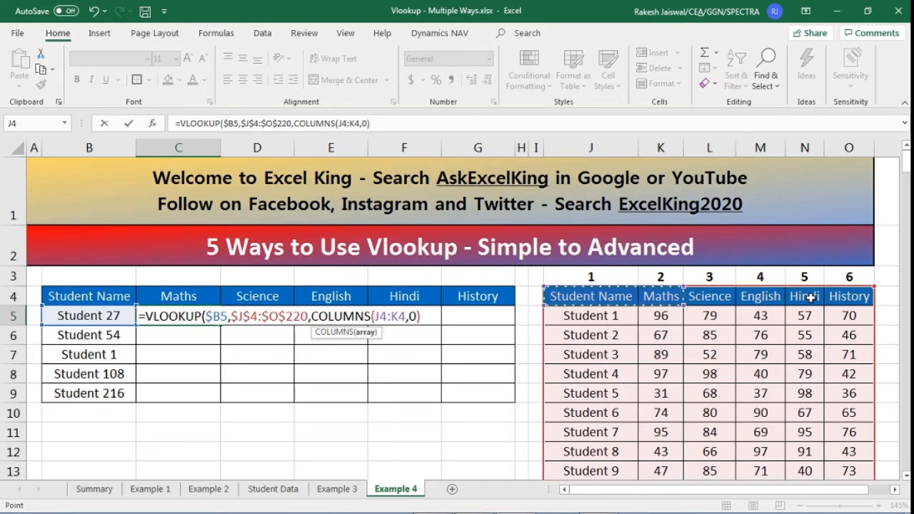
- Make the J4 reference absolute as $J$4:K4, close the COLUMNS function's parenthesis and commit the C5 formula
{"action": "left_click", "coordinate": [378, 319]}
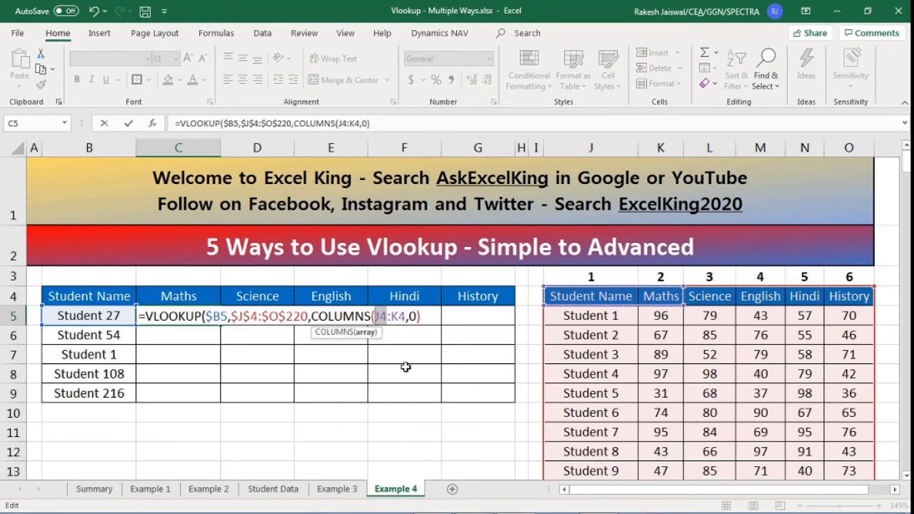
{"action": "key", "text": "F4"}
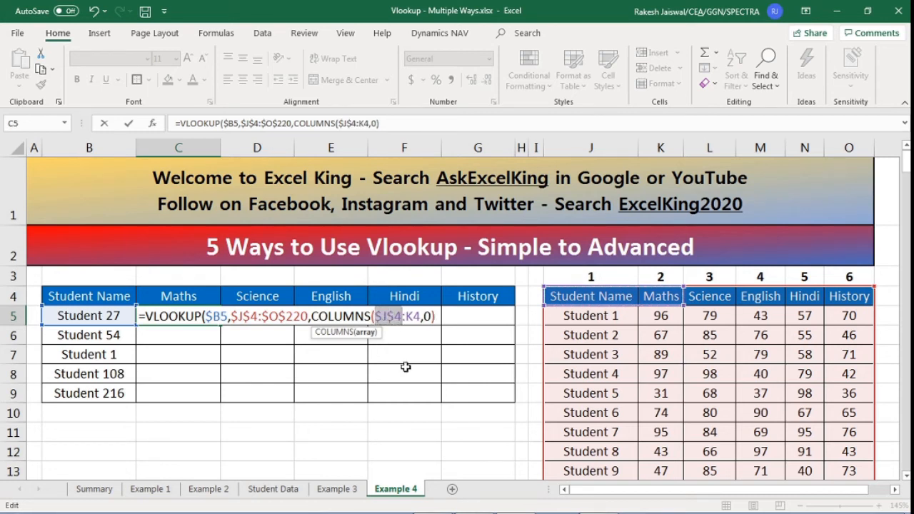
{"action": "left_click", "coordinate": [422, 318]}
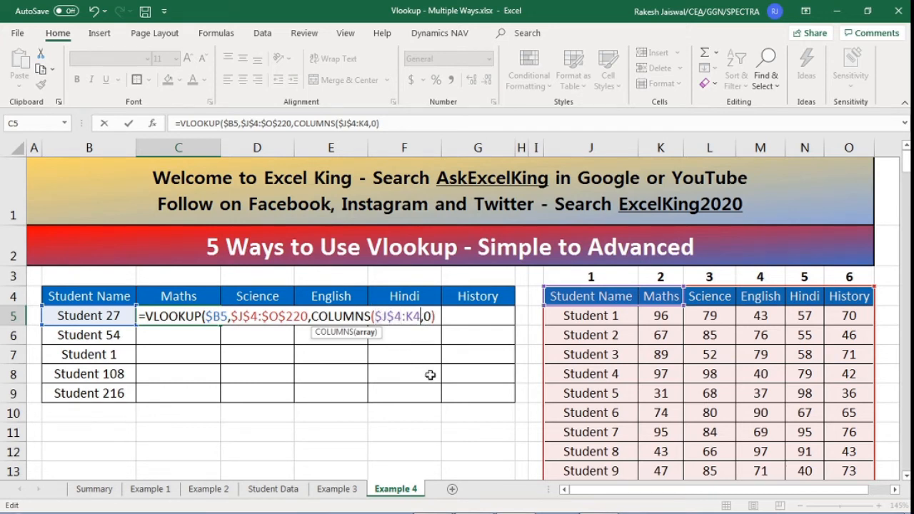
{"action": "type", "text": ")"}
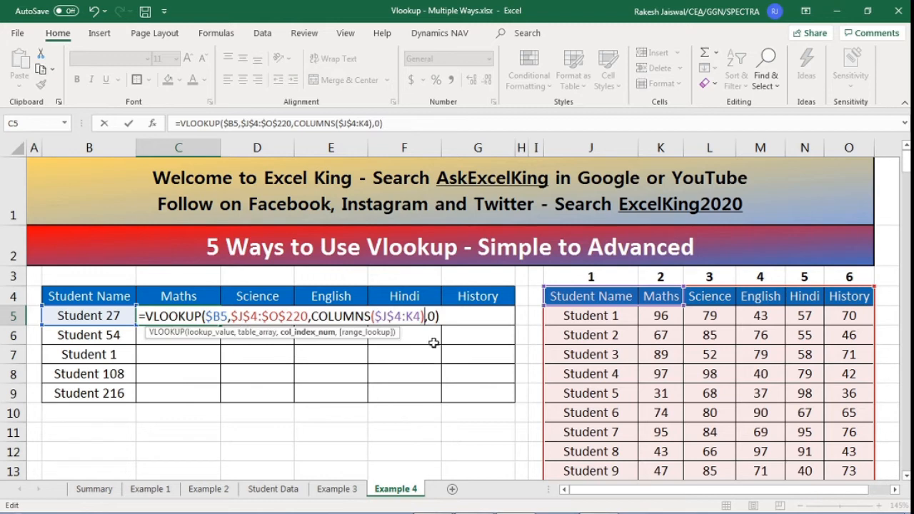
{"action": "left_click_drag", "start_coordinate": [314, 316], "coordinate": [420, 324]}
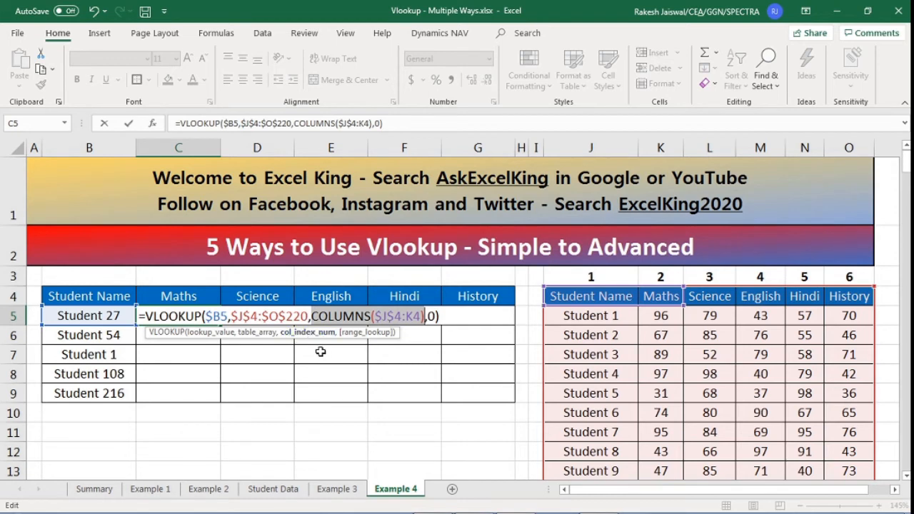
{"action": "left_click", "coordinate": [428, 316]}
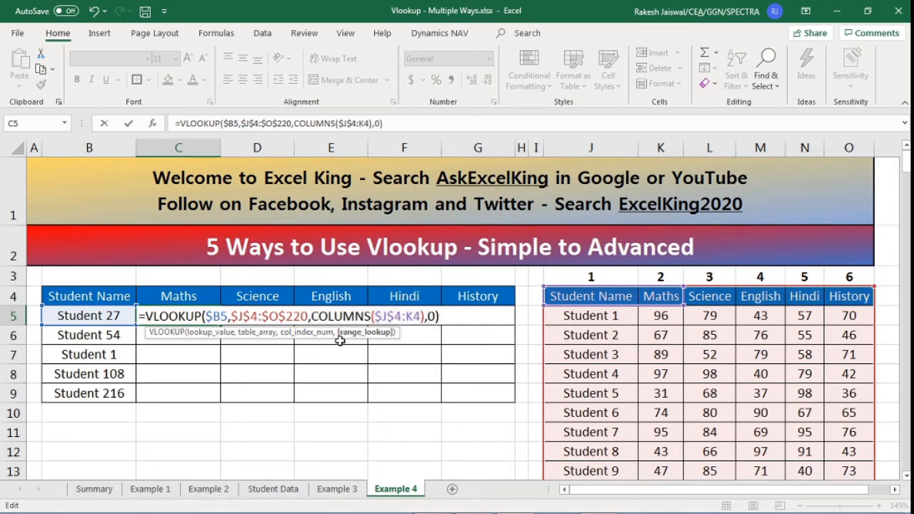
{"action": "left_click", "coordinate": [446, 318]}
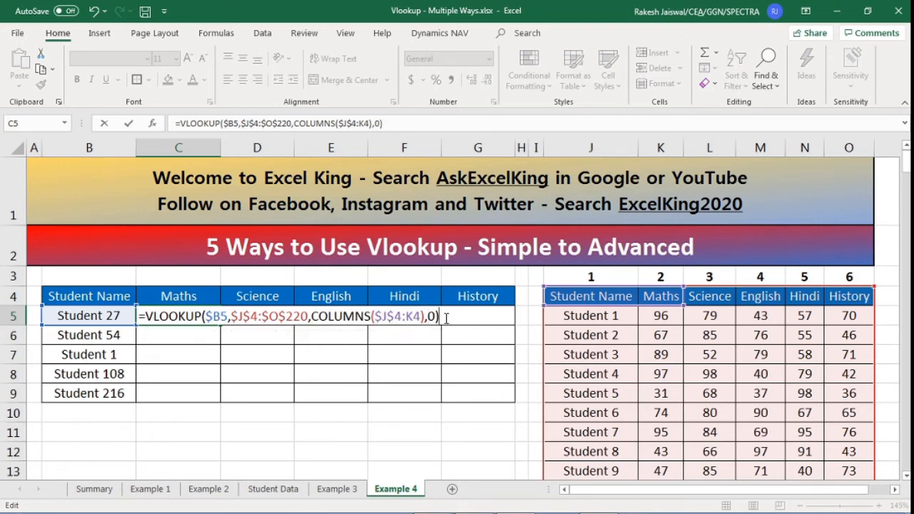
{"action": "key", "text": "Return"}
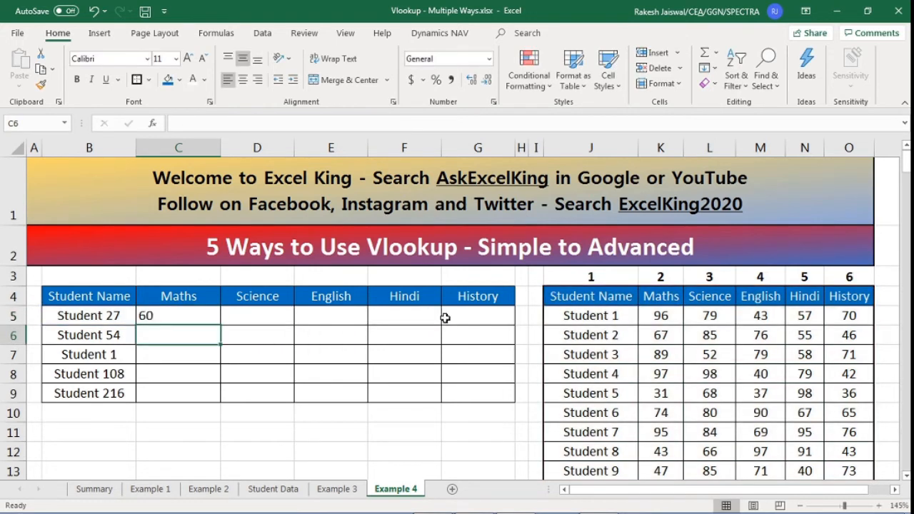
- Copy the Maths formula from C5 into the Science cell D5
{"action": "left_click", "coordinate": [186, 318]}
{"action": "key", "text": "ctrl+c"}
{"action": "key", "text": "Right"}
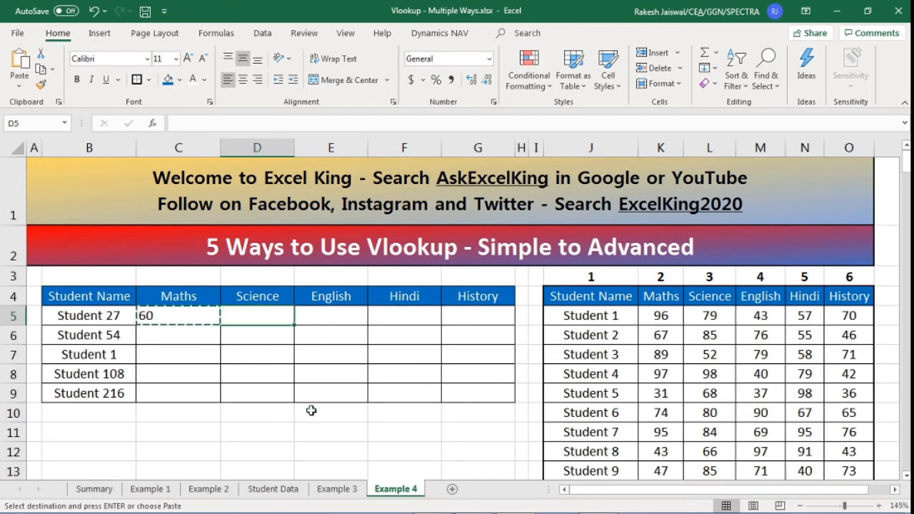
{"action": "key", "text": "ctrl+v"}
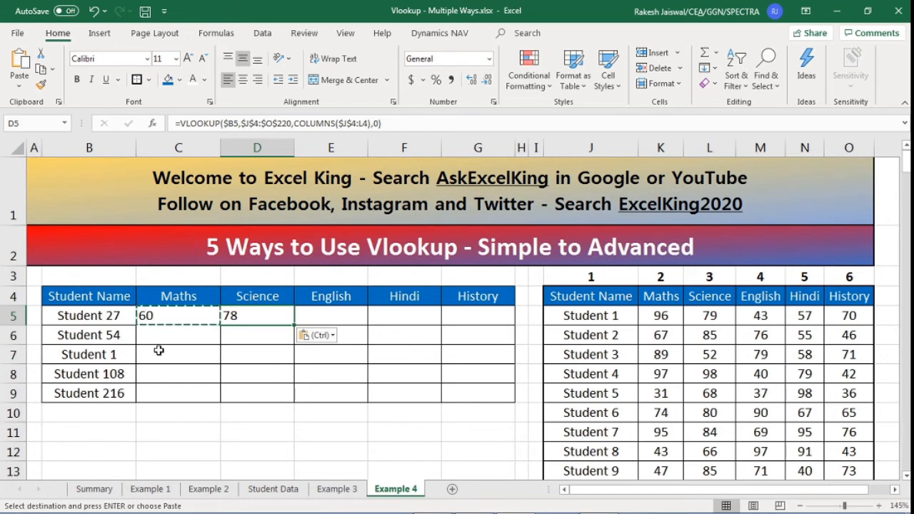
- Copy the Science formula from D5 into the English, Hindi and History cells E5:G5
{"action": "left_click", "coordinate": [127, 314]}
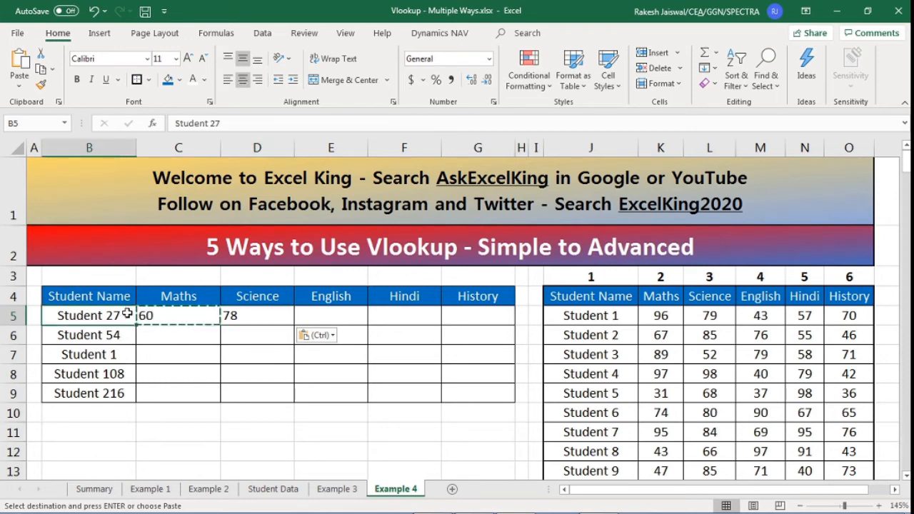
{"action": "left_click", "coordinate": [234, 316]}
{"action": "key", "text": "ctrl+c"}
{"action": "key", "text": "Right"}
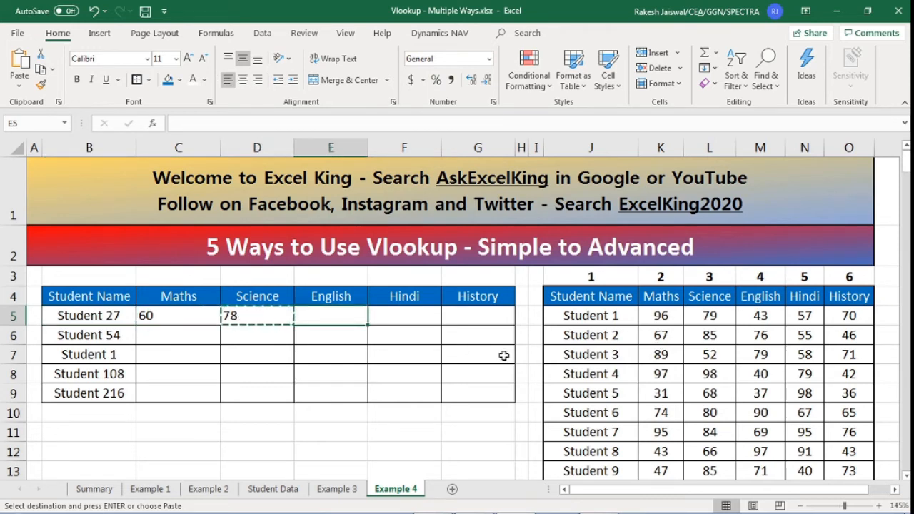
{"action": "key", "text": "ctrl+v"}
{"action": "key", "text": "Right"}
{"action": "key", "text": "ctrl+v"}
{"action": "key", "text": "Right"}
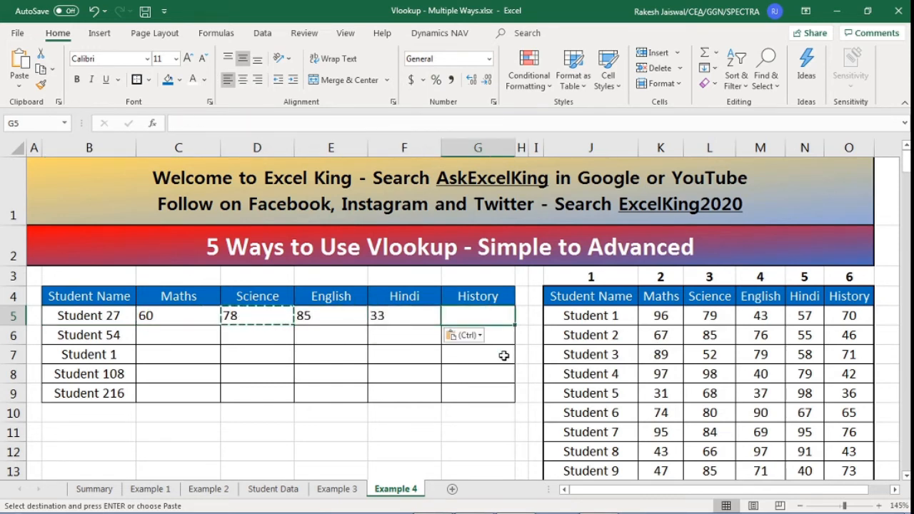
{"action": "key", "text": "ctrl+v"}
{"action": "key", "text": "Escape"}
- Copy the row of formulas in C5:G5 down to the remaining students in C6:G9
{"action": "left_click_drag", "start_coordinate": [188, 312], "coordinate": [462, 314]}
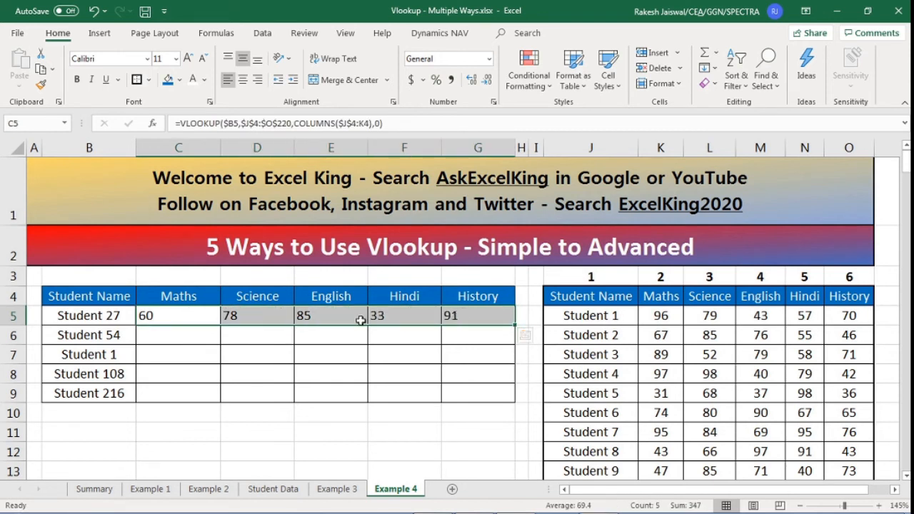
{"action": "left_click", "coordinate": [273, 318]}
{"action": "left_click_drag", "start_coordinate": [189, 316], "coordinate": [465, 316]}
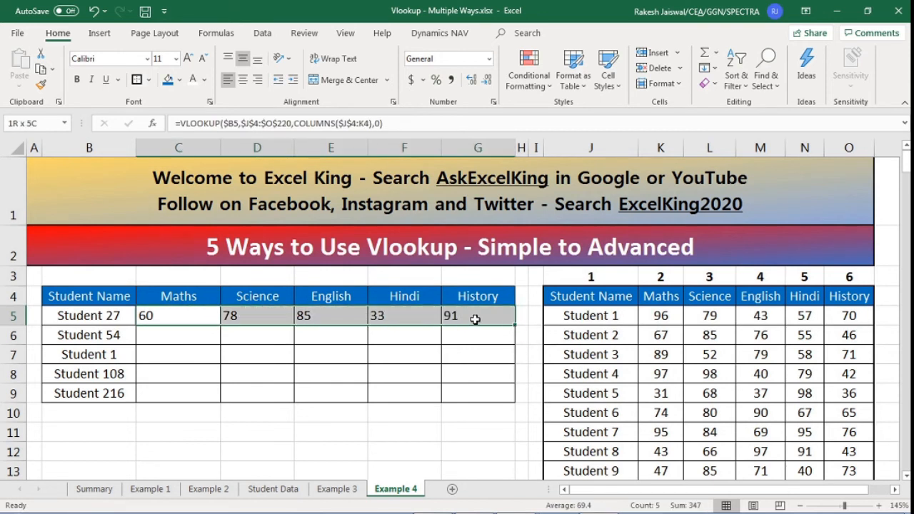
{"action": "key", "text": "ctrl+c"}
{"action": "left_click_drag", "start_coordinate": [188, 332], "coordinate": [481, 390]}
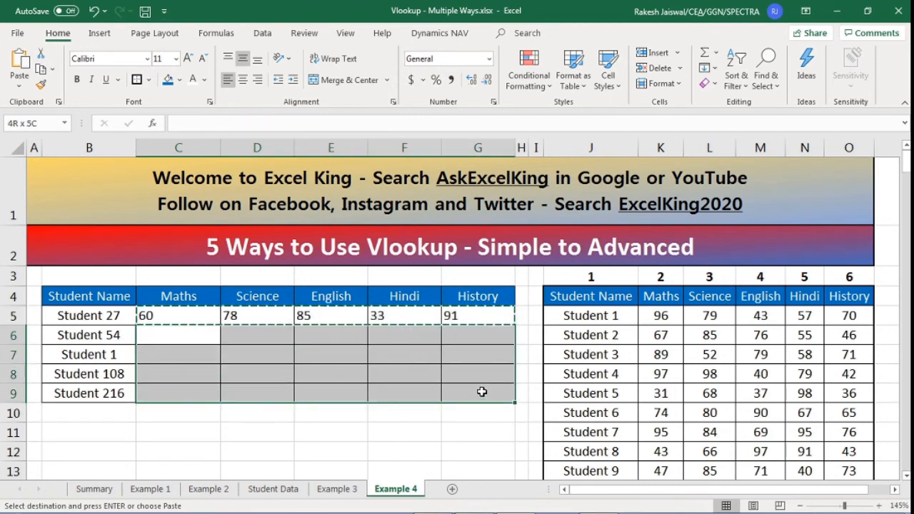
{"action": "key", "text": "ctrl+v"}
{"action": "key", "text": "Escape"}
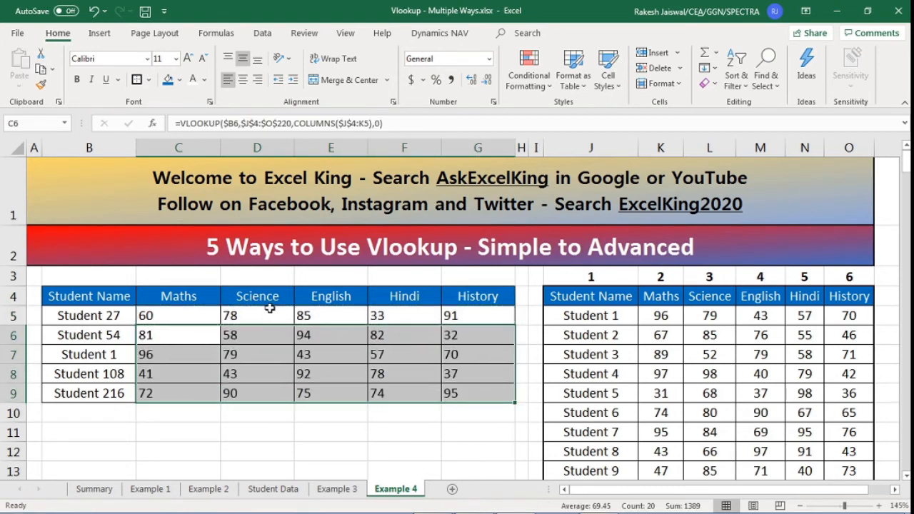
- Clear the formulas from D5:G9 and C6:C9, keeping only the Maths formula in C5
{"action": "left_click_drag", "start_coordinate": [265, 314], "coordinate": [469, 388]}
{"action": "key", "text": "Delete"}
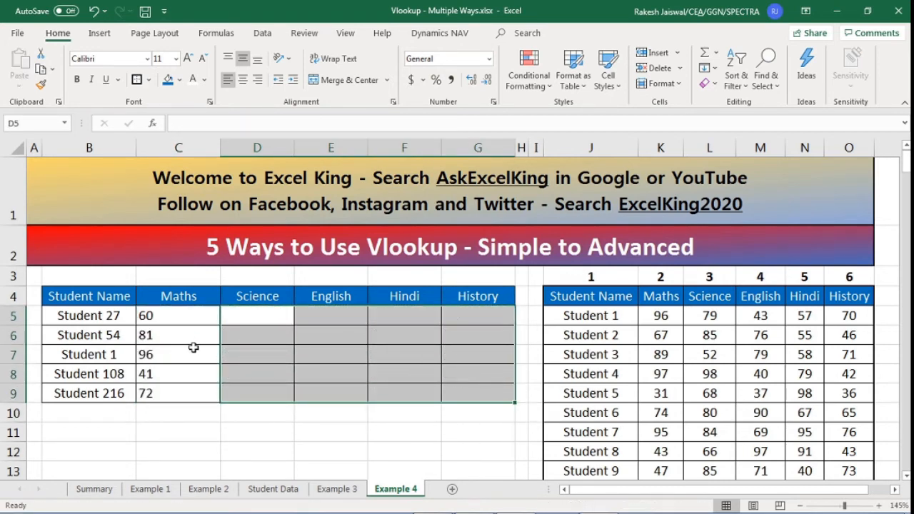
{"action": "left_click_drag", "start_coordinate": [191, 335], "coordinate": [204, 387]}
{"action": "key", "text": "Delete"}
- Copy the Maths formula from C5 into the whole marks table C5:G9
{"action": "left_click", "coordinate": [191, 314]}
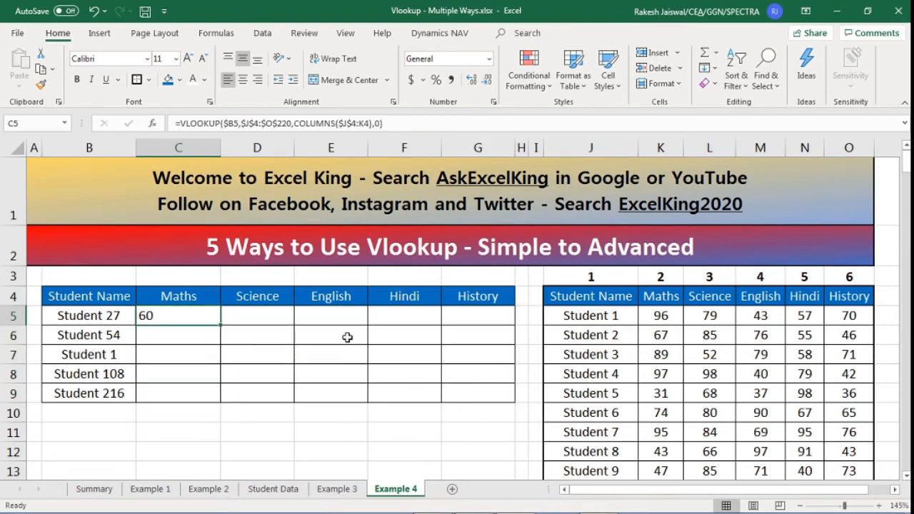
{"action": "key", "text": "ctrl+c"}
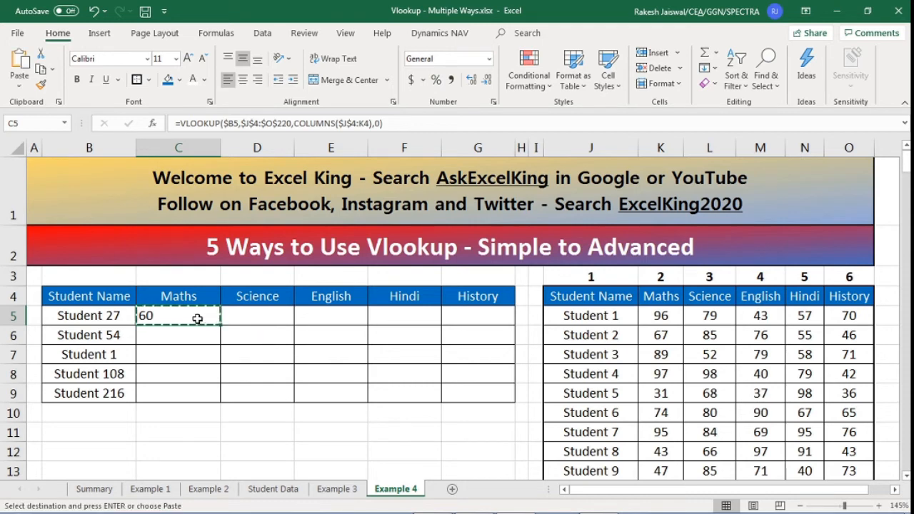
{"action": "left_click_drag", "start_coordinate": [198, 318], "coordinate": [483, 396]}
{"action": "key", "text": "ctrl+v"}
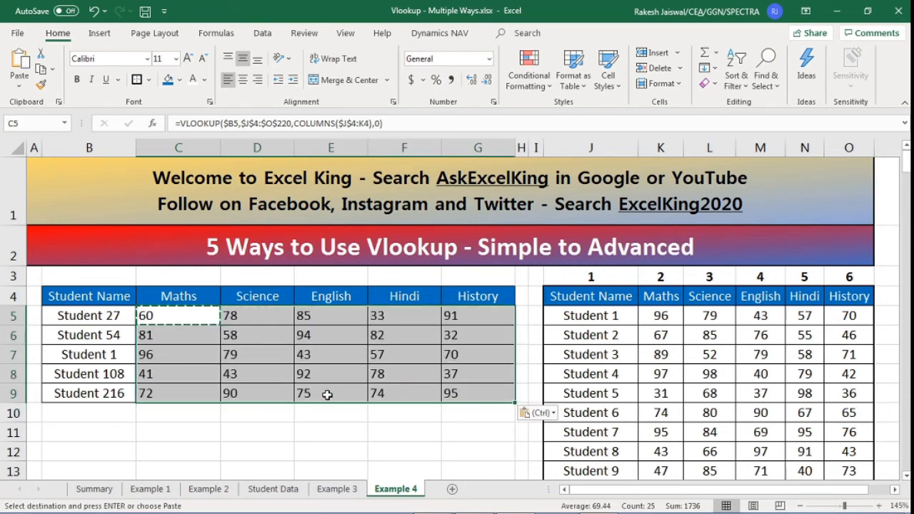
{"action": "key", "text": "Escape"}
- Compare Student 1's looked-up marks in row 7 with that student's marks in row 5 of the source table
{"action": "left_click", "coordinate": [114, 359]}
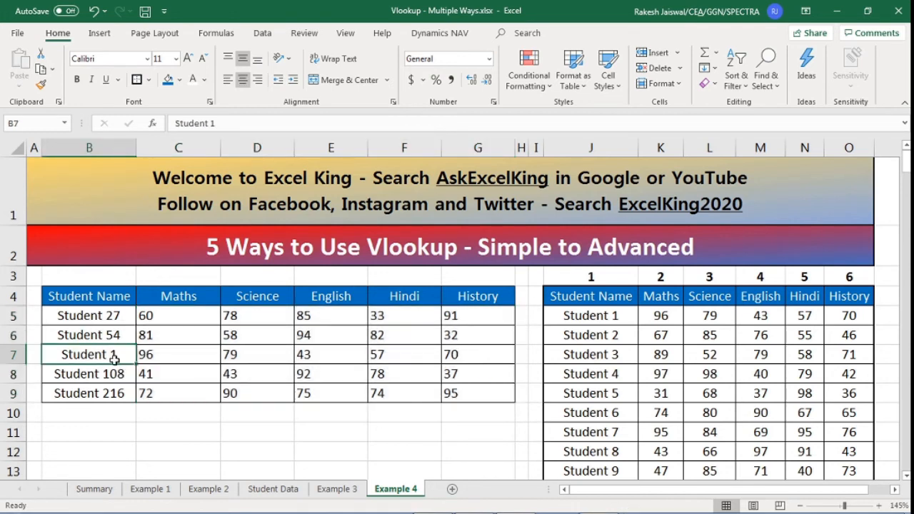
{"action": "left_click", "coordinate": [180, 362]}
{"action": "left_click", "coordinate": [245, 355]}
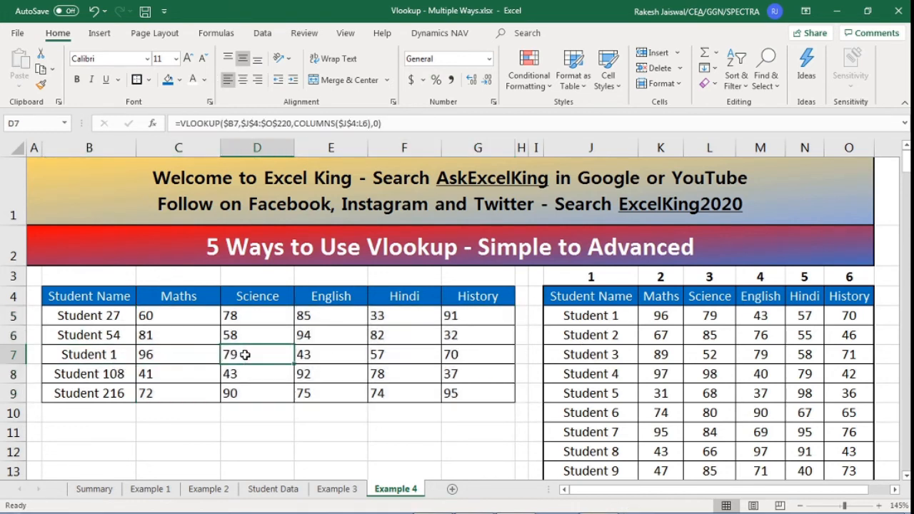
{"action": "left_click", "coordinate": [354, 359]}
{"action": "left_click", "coordinate": [420, 357]}
{"action": "left_click", "coordinate": [501, 354]}
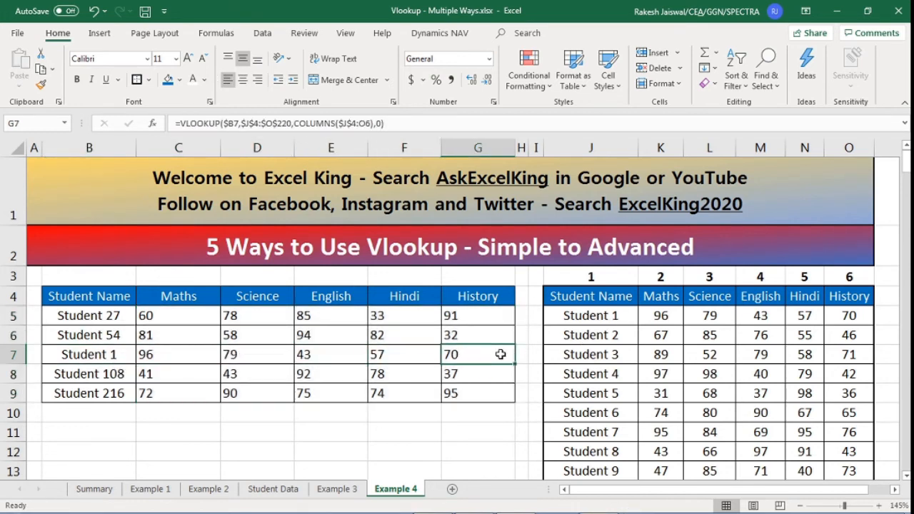
{"action": "left_click", "coordinate": [667, 317]}
{"action": "left_click", "coordinate": [724, 317]}
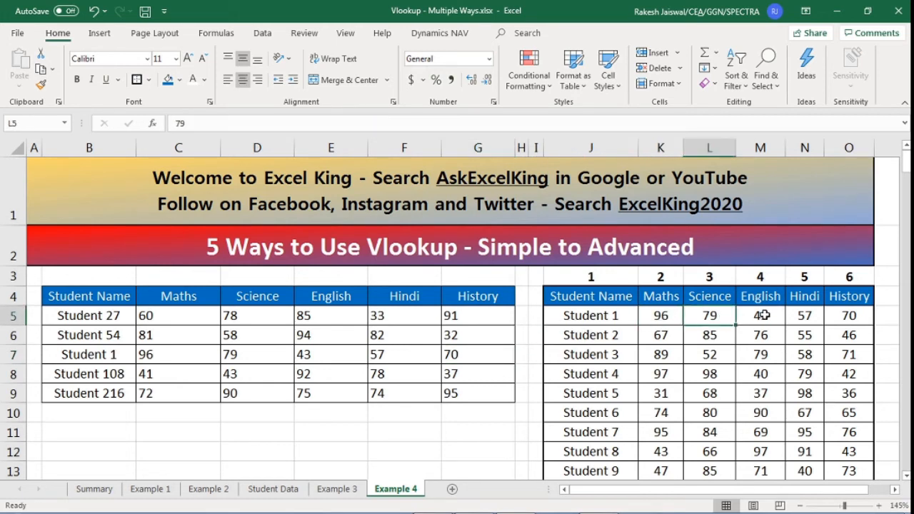
{"action": "left_click", "coordinate": [763, 315]}
{"action": "left_click", "coordinate": [804, 316]}
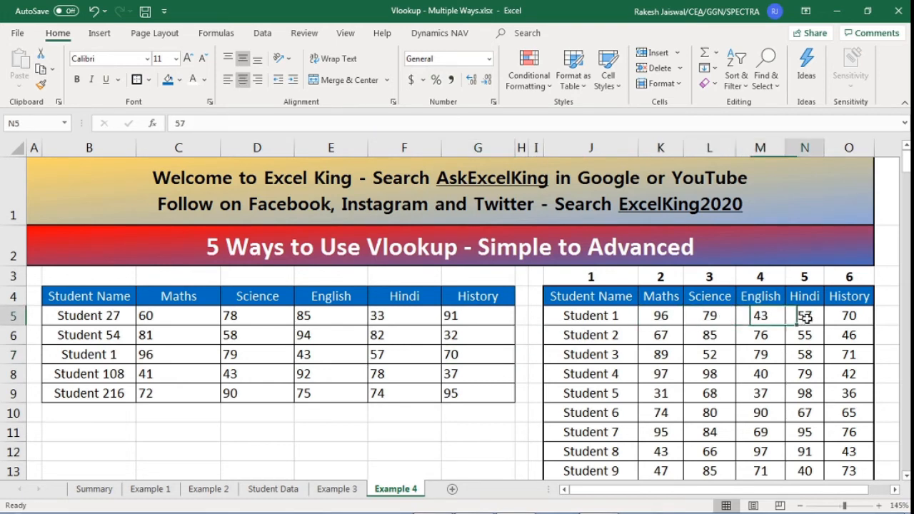
{"action": "left_click", "coordinate": [867, 316]}
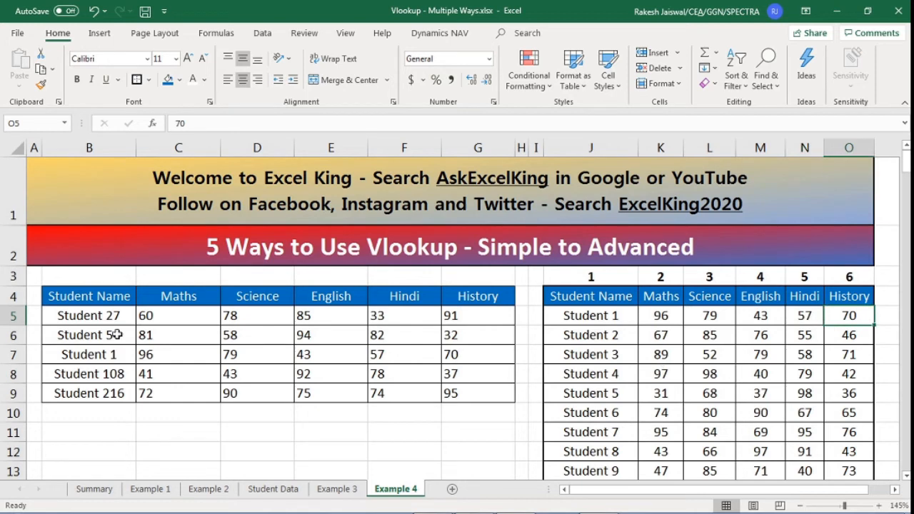
{"action": "left_click_drag", "start_coordinate": [178, 317], "coordinate": [474, 397]}
- Examine the VLOOKUP formula in C5, particularly its COLUMNS argument and the locked $J$4 start reference
{"action": "left_click", "coordinate": [197, 319]}
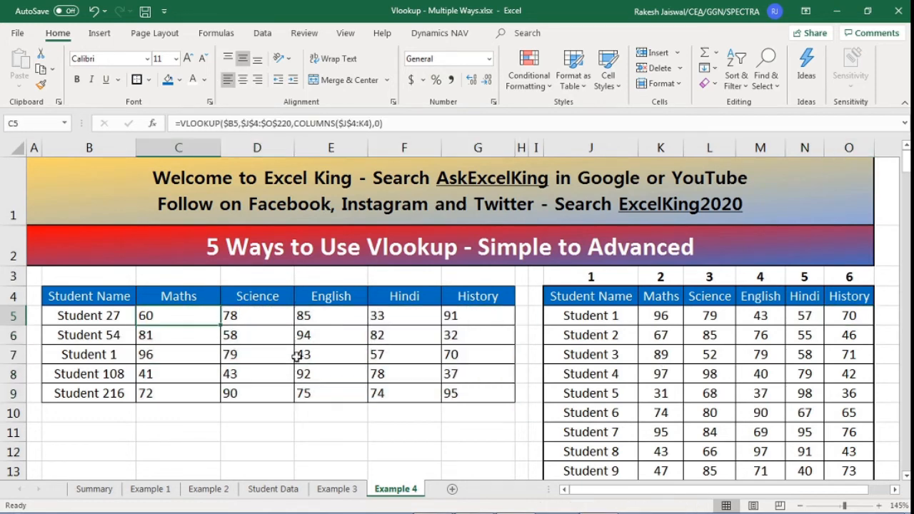
{"action": "key", "text": "F2"}
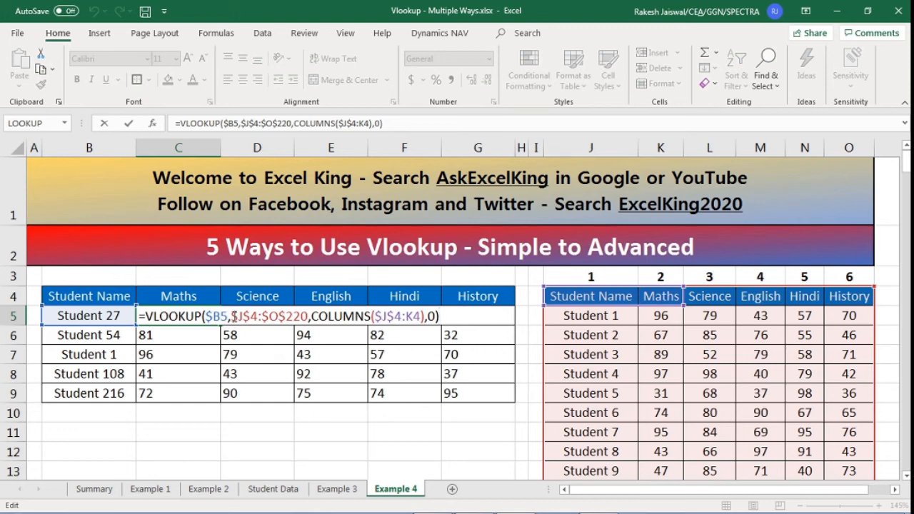
{"action": "left_click_drag", "start_coordinate": [231, 315], "coordinate": [425, 316]}
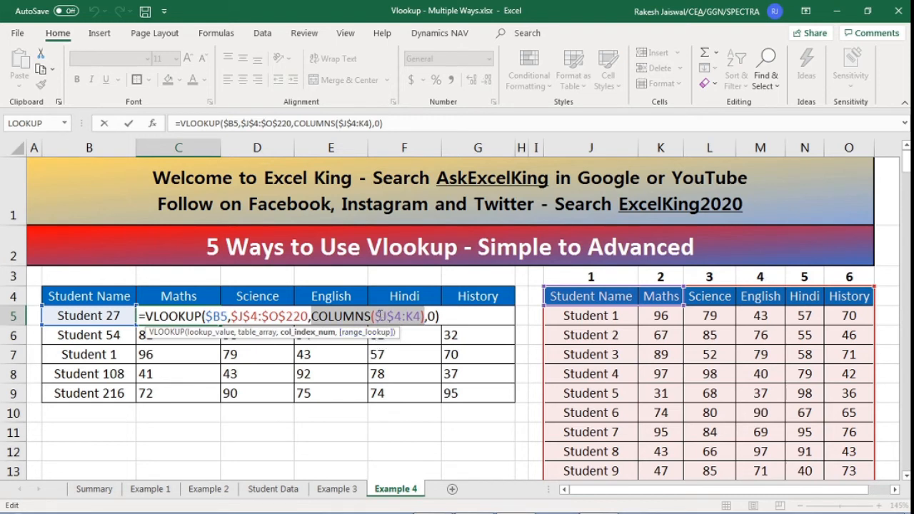
{"action": "left_click_drag", "start_coordinate": [373, 315], "coordinate": [400, 315]}
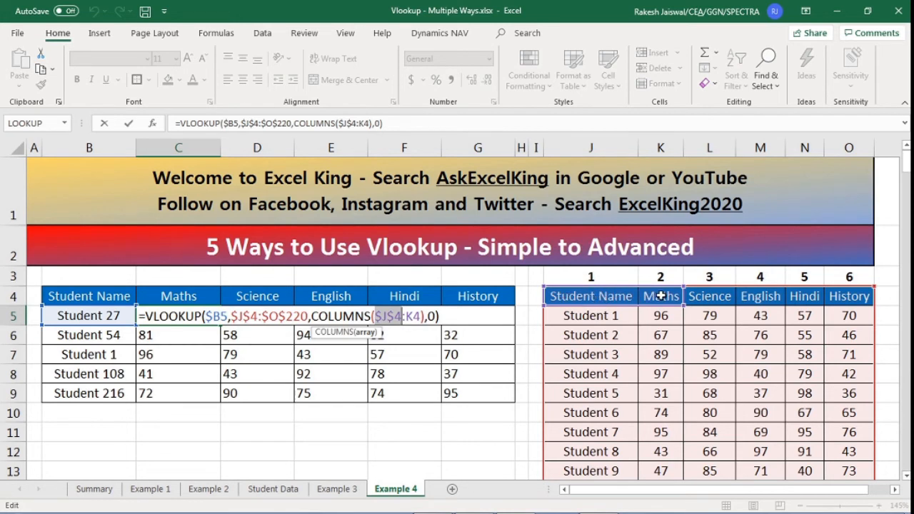
{"action": "key", "text": "ctrl+Return"}
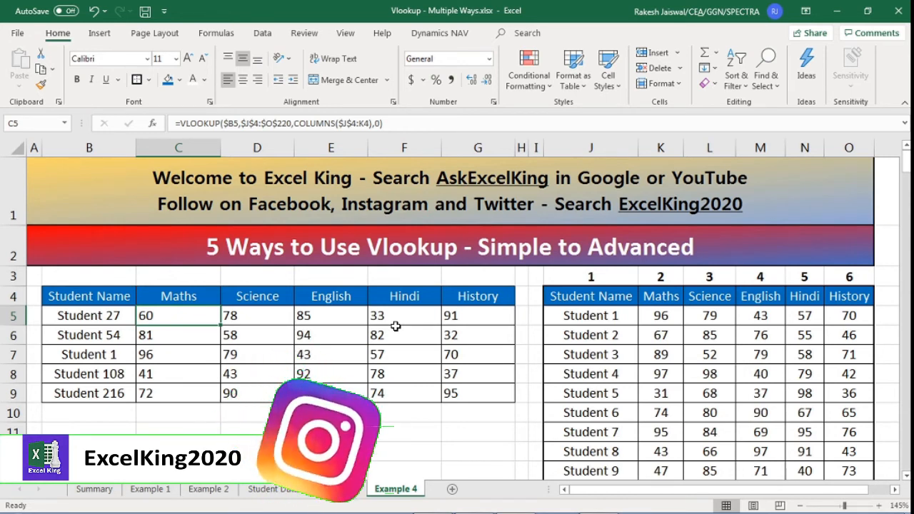
- Clear the formulas from D5:G9 and C6:C9, leaving only the Maths formula in C5
{"action": "left_click", "coordinate": [266, 326]}
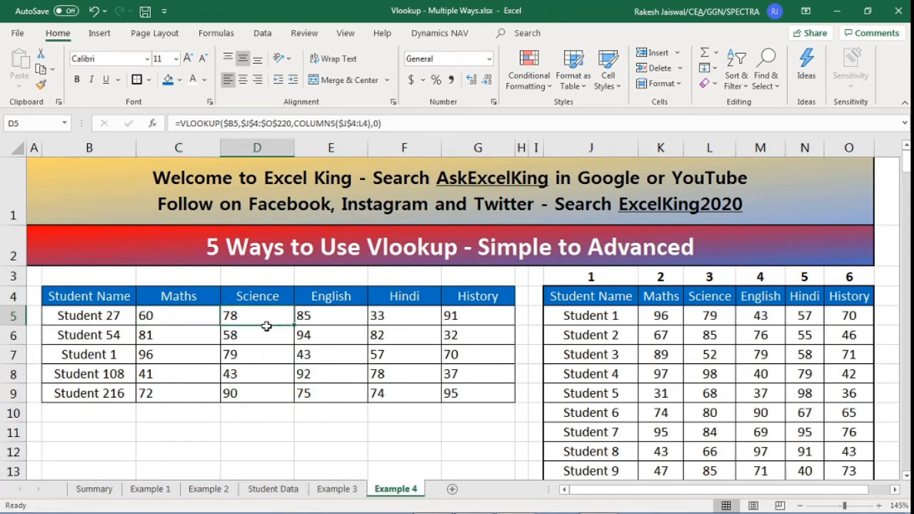
{"action": "left_click_drag", "start_coordinate": [266, 327], "coordinate": [448, 393]}
{"action": "key", "text": "Delete"}
{"action": "left_click_drag", "start_coordinate": [199, 333], "coordinate": [206, 388]}
{"action": "key", "text": "Delete"}
{"action": "left_click", "coordinate": [190, 319]}
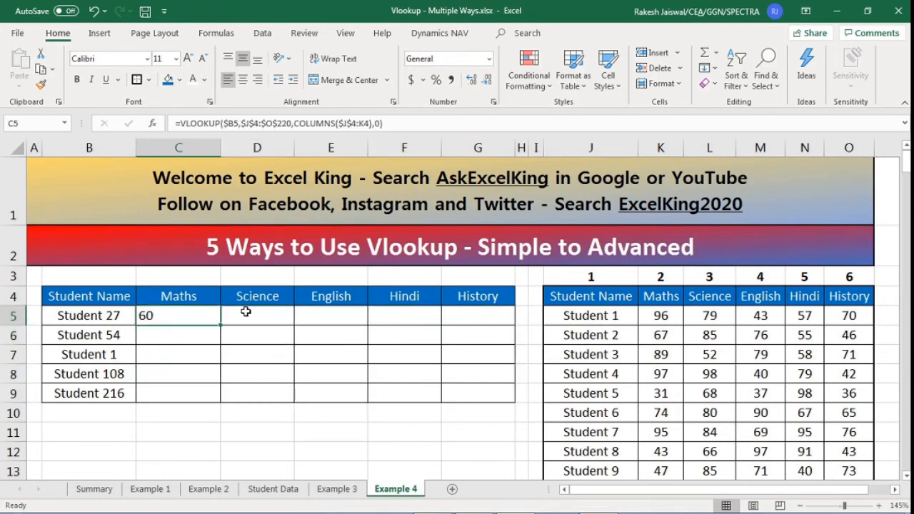
- Replace the COLUMNS($J$4:K4) column index in C5's VLOOKUP with the start of a nested MATCH function
{"action": "key", "text": "F2"}
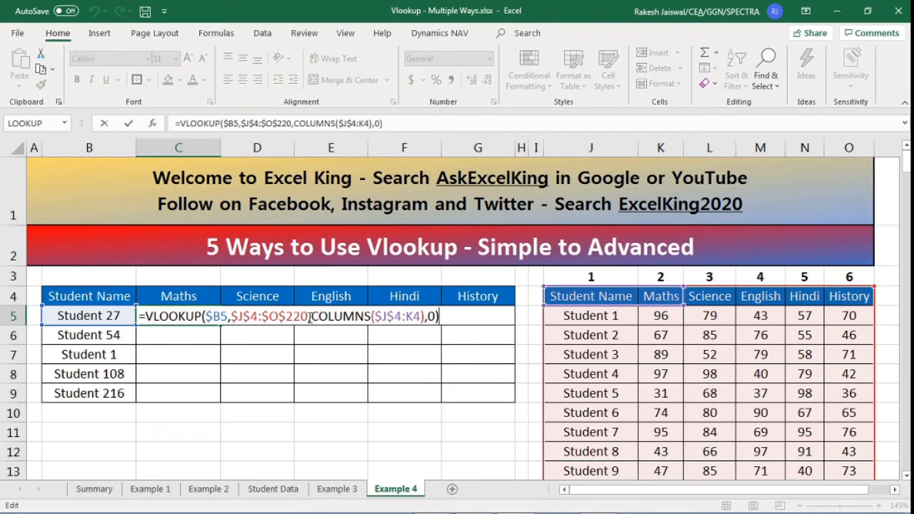
{"action": "left_click_drag", "start_coordinate": [311, 316], "coordinate": [426, 315]}
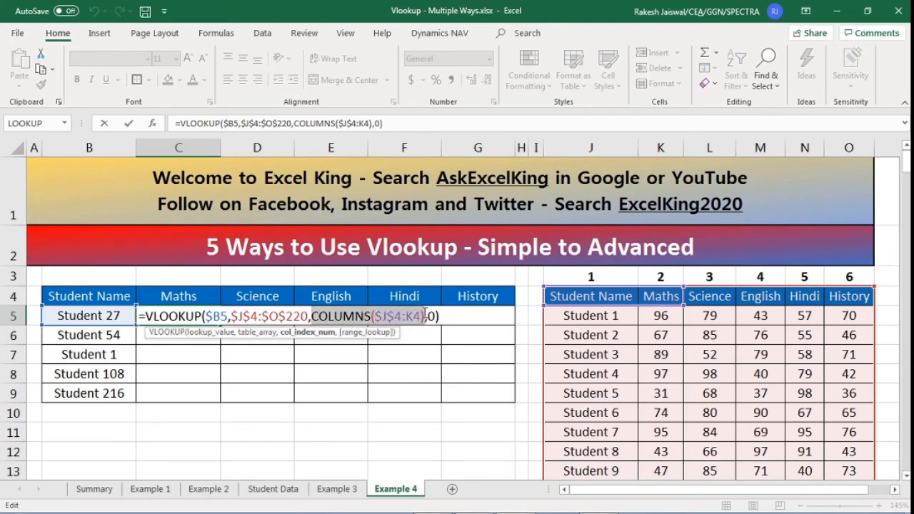
{"action": "key", "text": "Delete"}
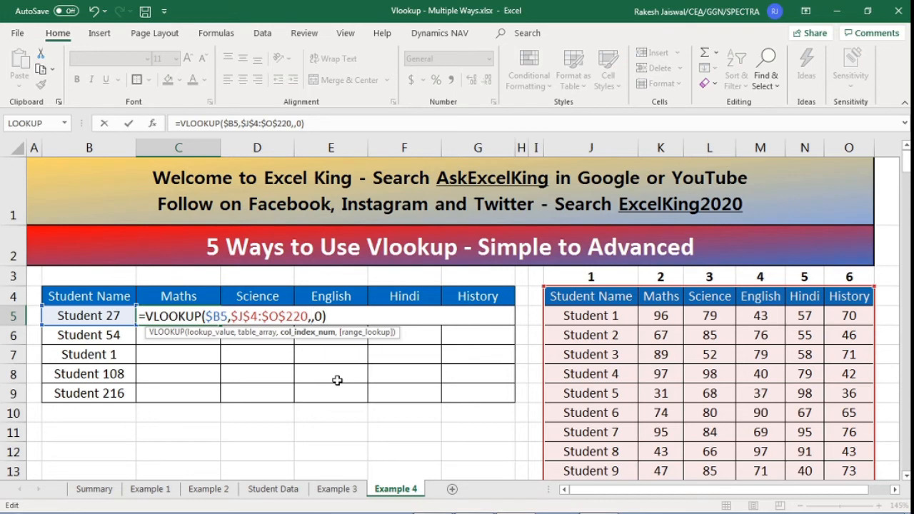
{"action": "type", "text": "matc"}
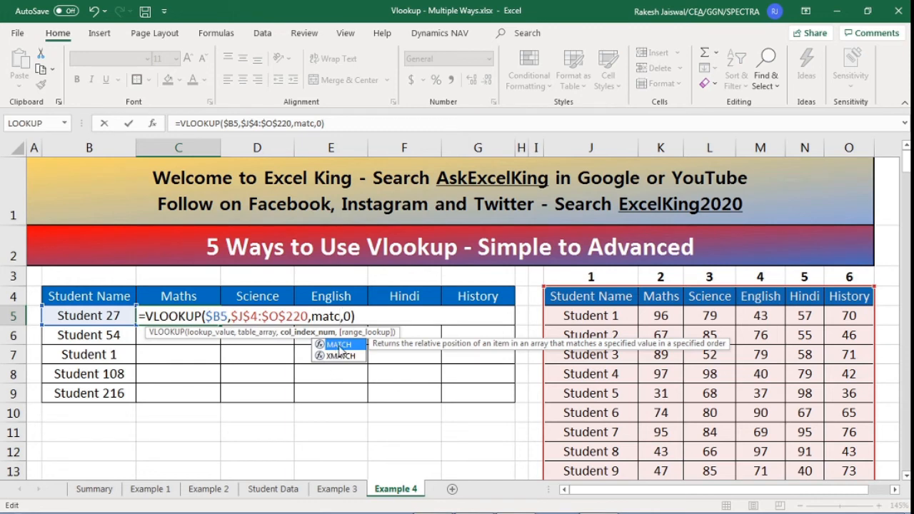
{"action": "double_click", "coordinate": [339, 346]}
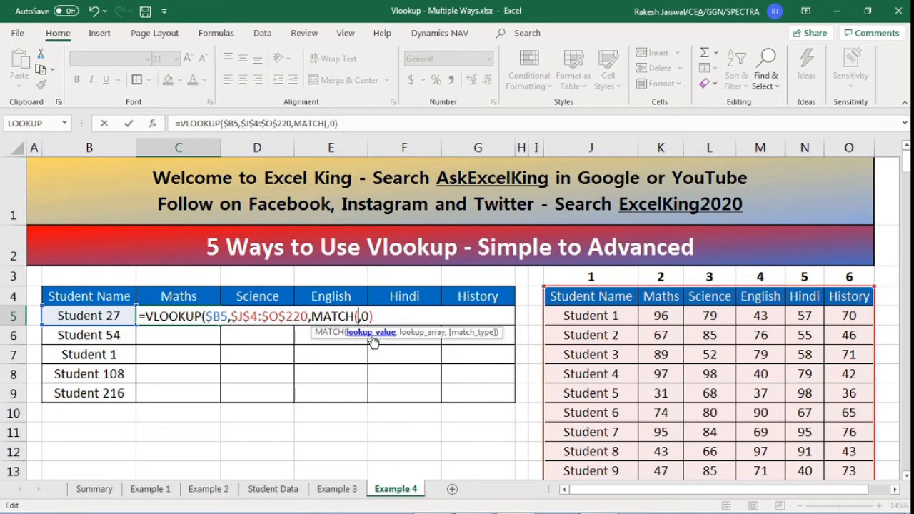
{"action": "left_click", "coordinate": [205, 296]}
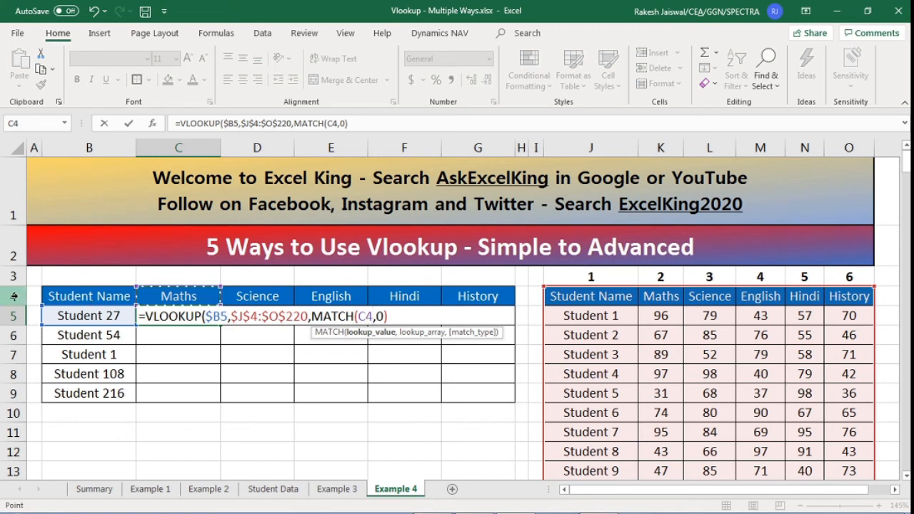
{"action": "double_click", "coordinate": [364, 316]}
{"action": "key", "text": "F4"}
{"action": "key", "text": "F4"}
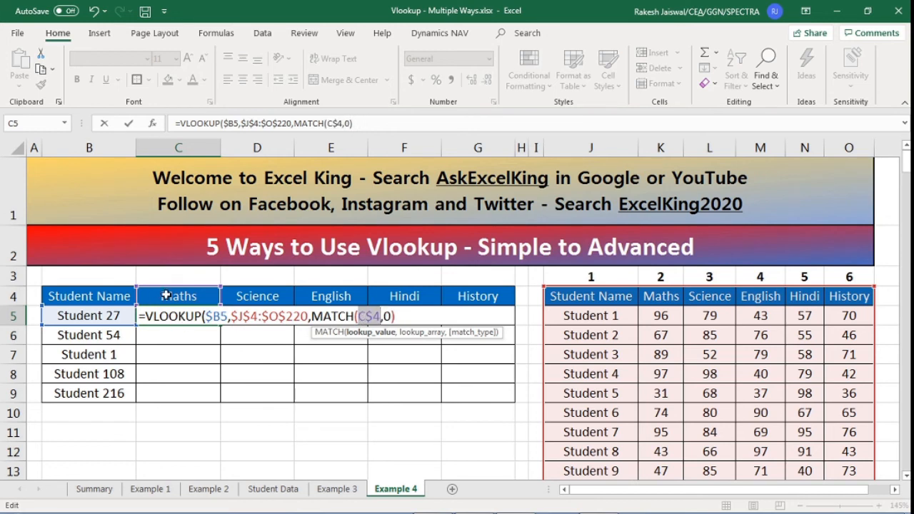
{"action": "left_click", "coordinate": [200, 145]}
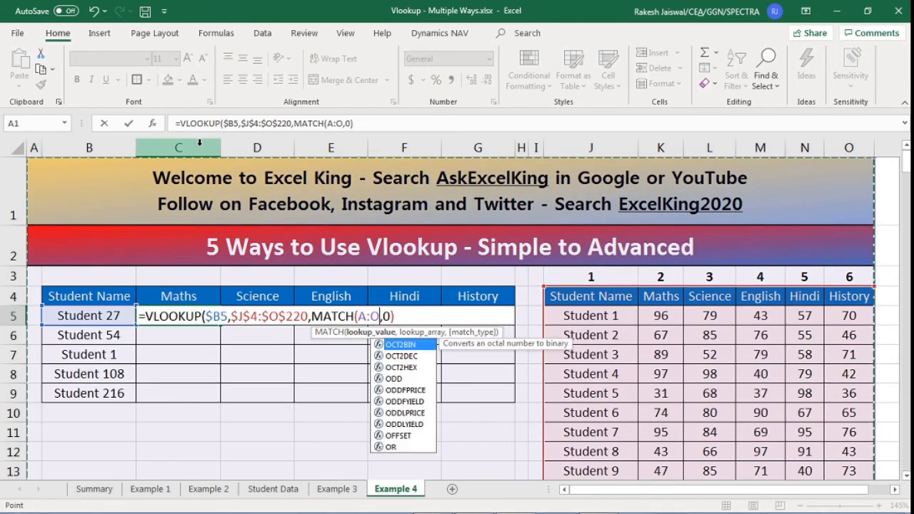
{"action": "key", "text": "BackSpace"}
{"action": "key", "text": "BackSpace"}
{"action": "key", "text": "BackSpace"}
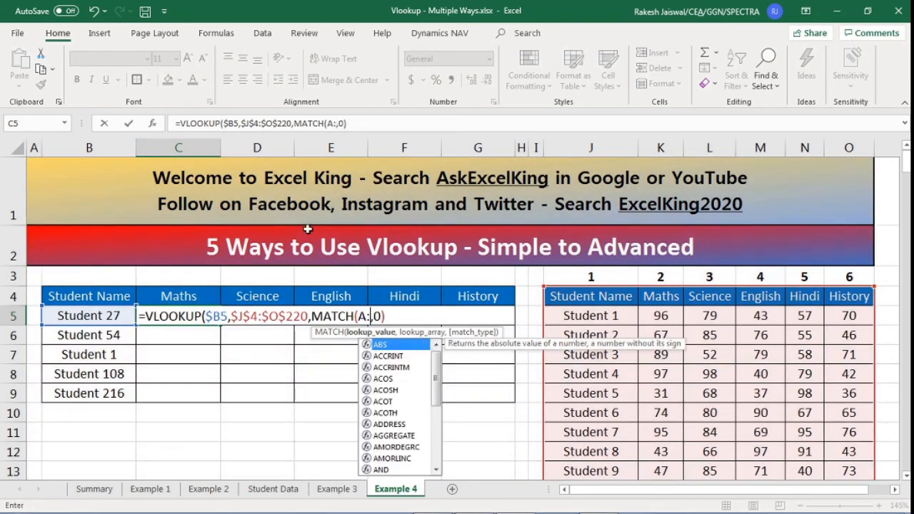
- Set MATCH's lookup value to the Maths header C4 with only its row locked, as C$4
{"action": "left_click", "coordinate": [203, 294]}
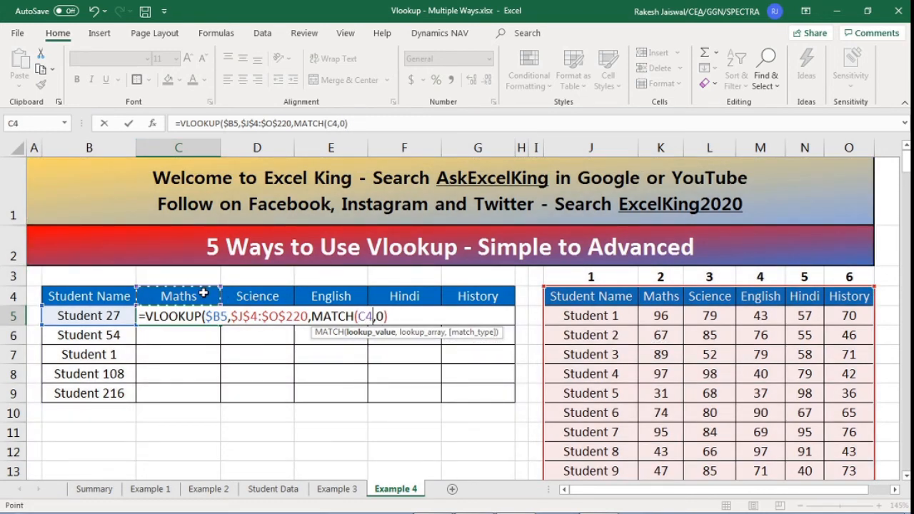
{"action": "key", "text": "F4"}
{"action": "key", "text": "F4"}
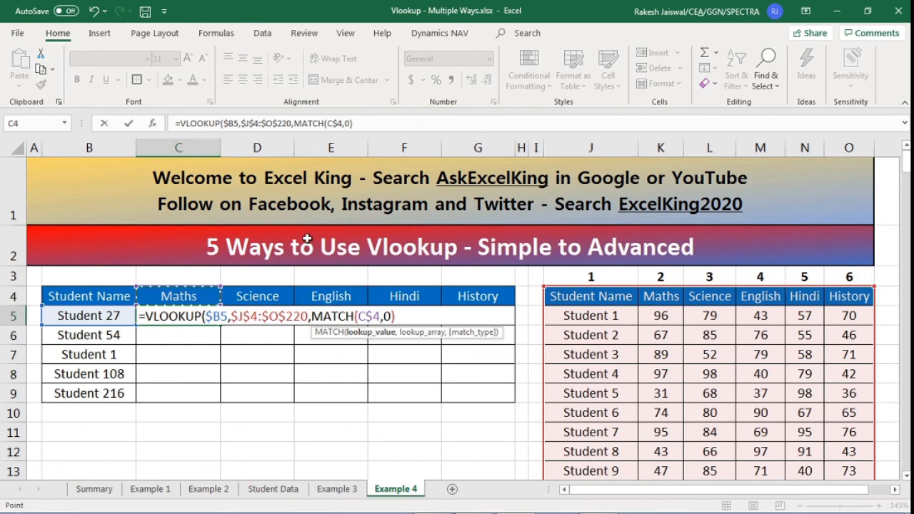
- Remove the trailing 0 from the formula and set MATCH's lookup array to the source table headers J4:O4
{"action": "left_click", "coordinate": [391, 314]}
{"action": "key", "text": "BackSpace"}
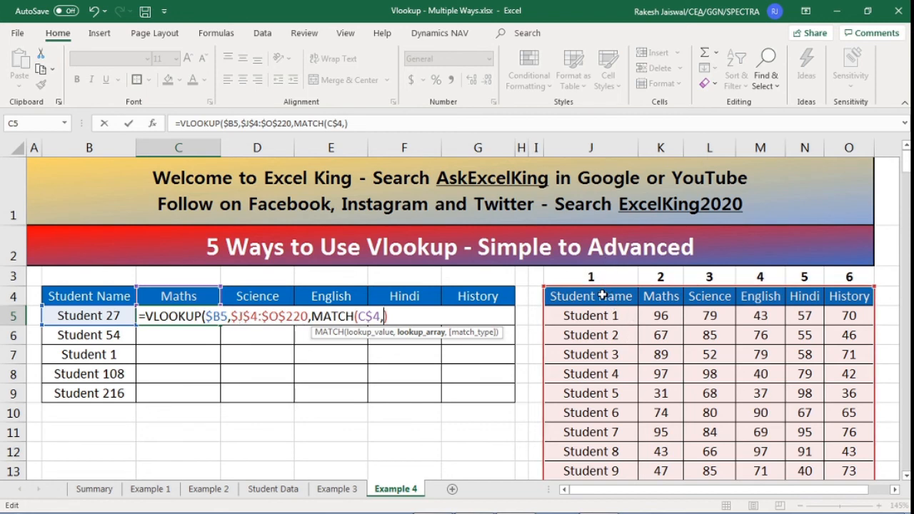
{"action": "left_click_drag", "start_coordinate": [608, 296], "coordinate": [843, 302]}
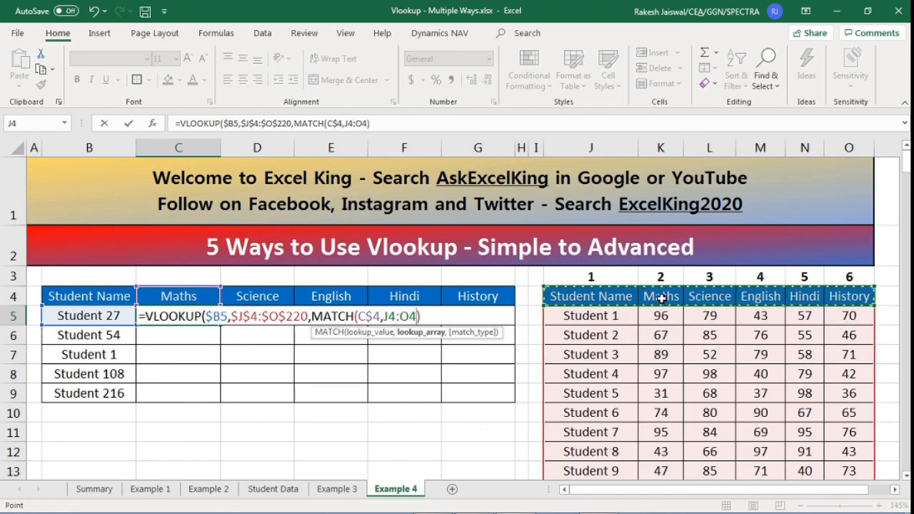
- Try MATCH lookup arrays that start at the Maths header, such as K4:N4 and K4:O4, and return to J4:O4
{"action": "left_click_drag", "start_coordinate": [662, 299], "coordinate": [780, 306]}
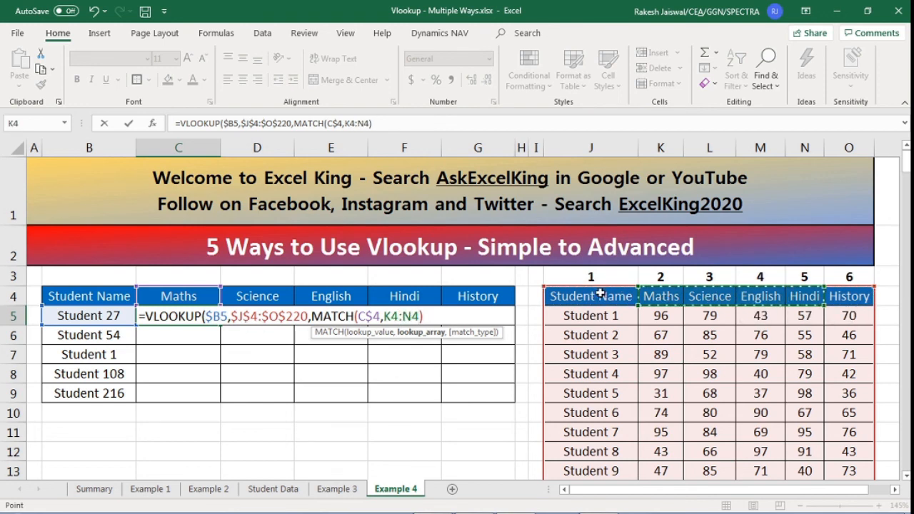
{"action": "left_click_drag", "start_coordinate": [600, 294], "coordinate": [836, 301]}
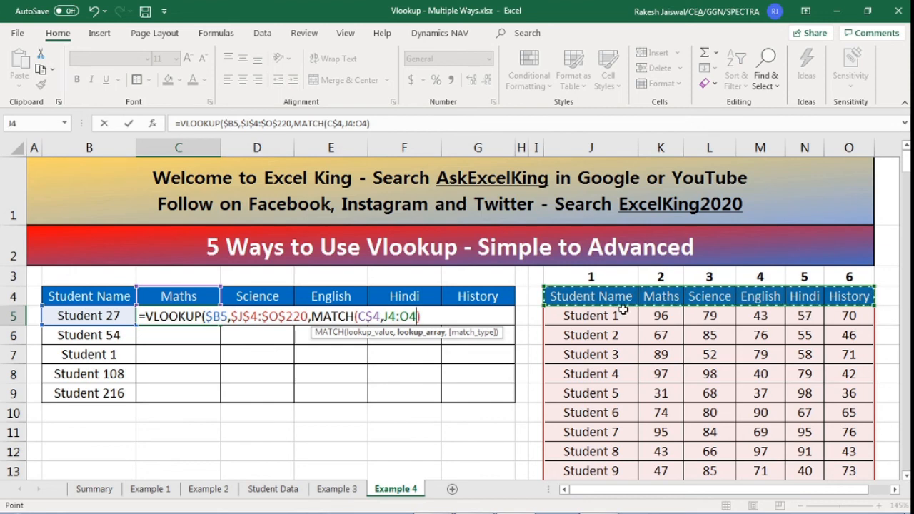
{"action": "left_click_drag", "start_coordinate": [666, 299], "coordinate": [687, 293]}
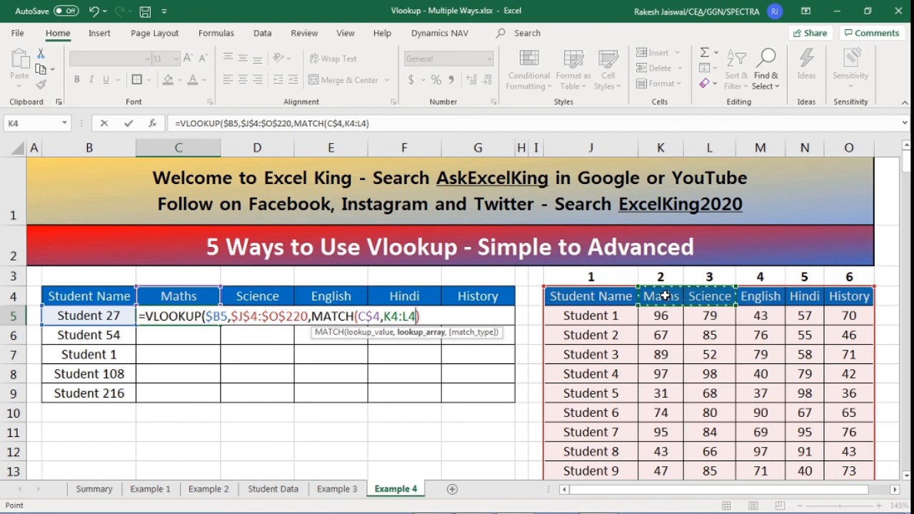
{"action": "left_click_drag", "start_coordinate": [606, 300], "coordinate": [852, 300]}
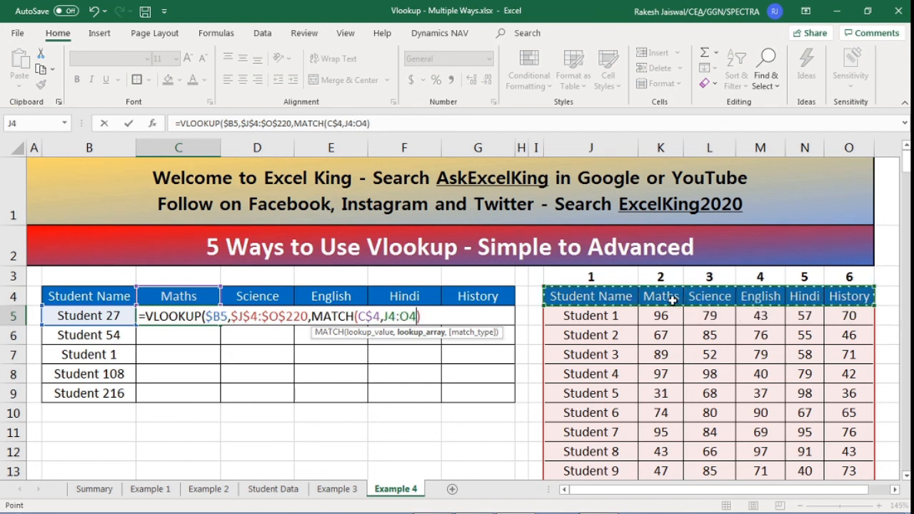
{"action": "left_click_drag", "start_coordinate": [672, 300], "coordinate": [862, 296]}
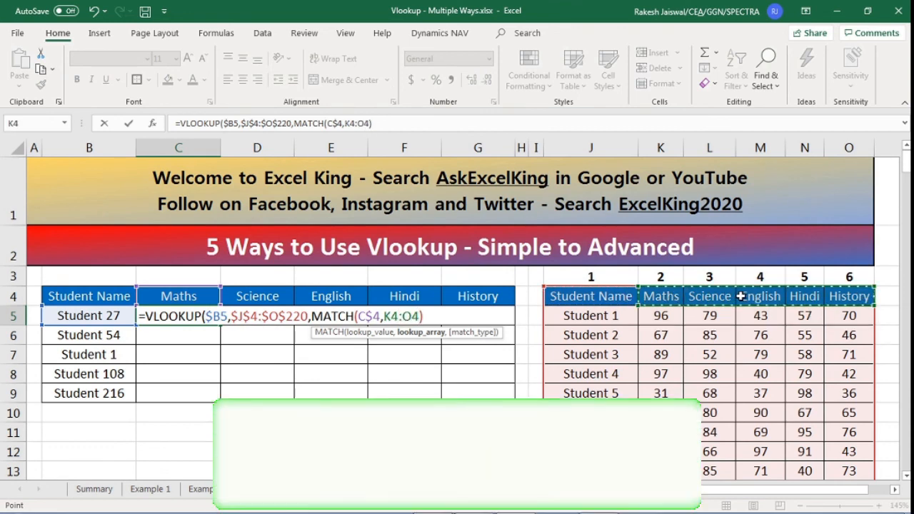
{"action": "left_click_drag", "start_coordinate": [592, 297], "coordinate": [849, 297]}
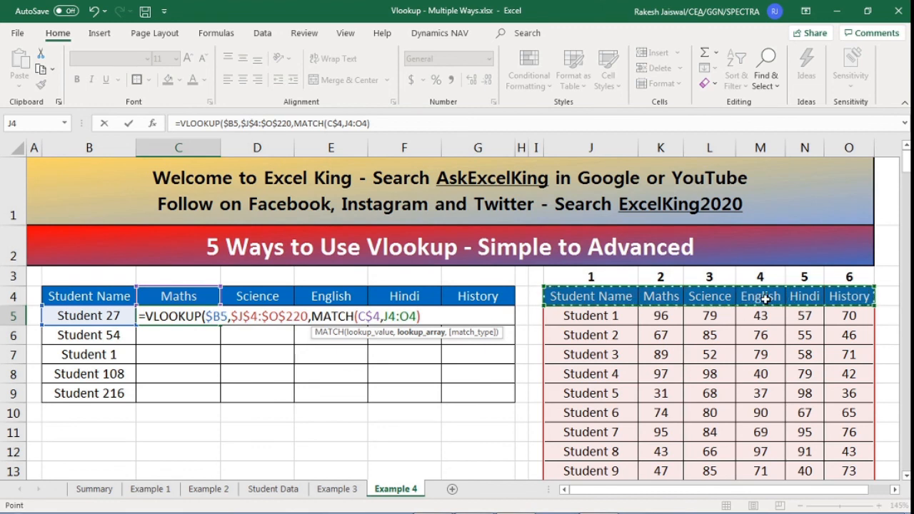
- Lock MATCH's lookup array as $J$4:$O$4 and set its match type to 0 for an exact match
{"action": "key", "text": "F4"}
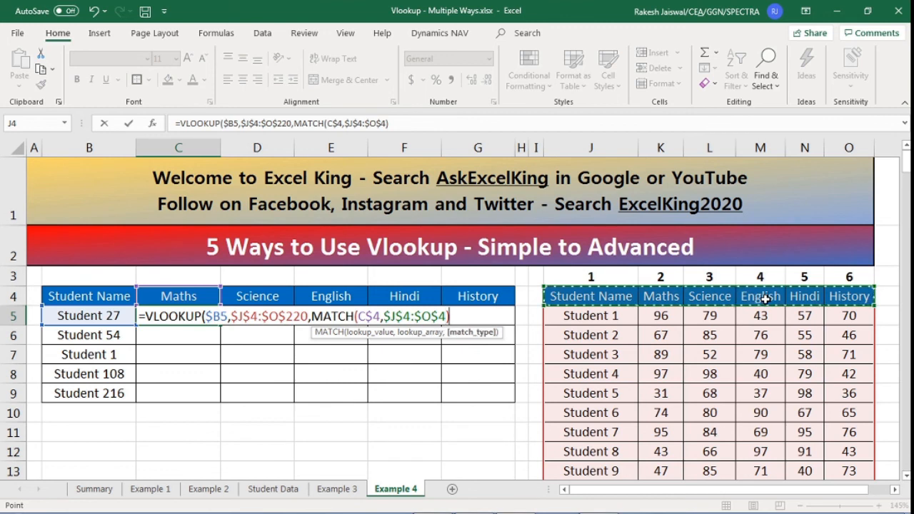
{"action": "type", "text": ","}
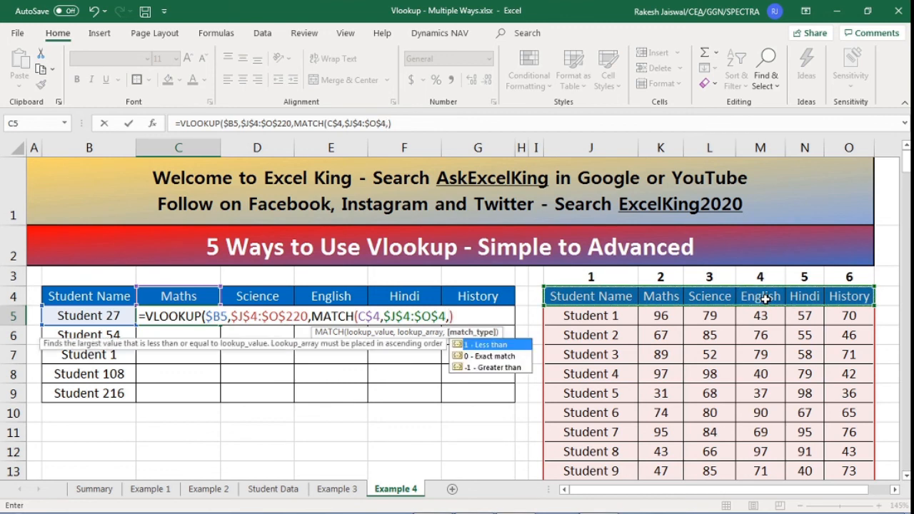
{"action": "type", "text": "0"}
- Finish the VLOOKUP in C5 with a range lookup of 0 after the nested MATCH and enter the formula
{"action": "left_click", "coordinate": [472, 319]}
{"action": "left_click", "coordinate": [472, 318]}
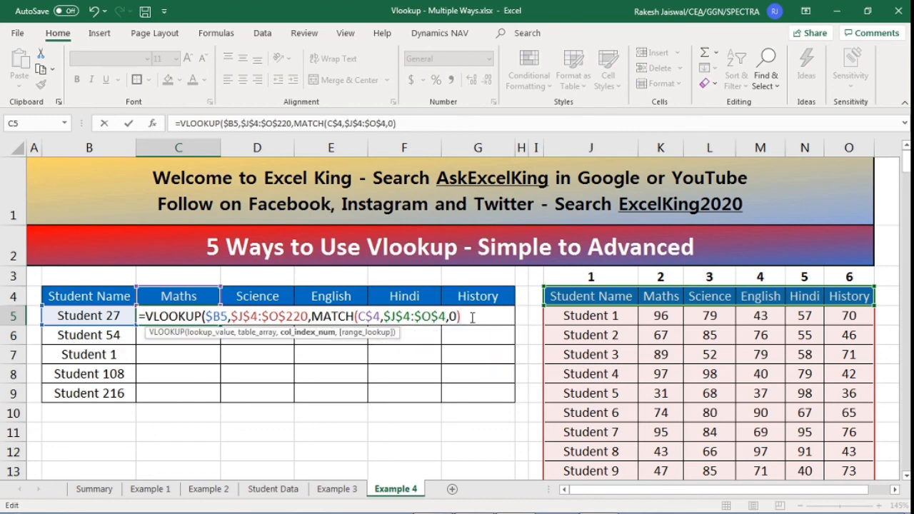
{"action": "type", "text": ","}
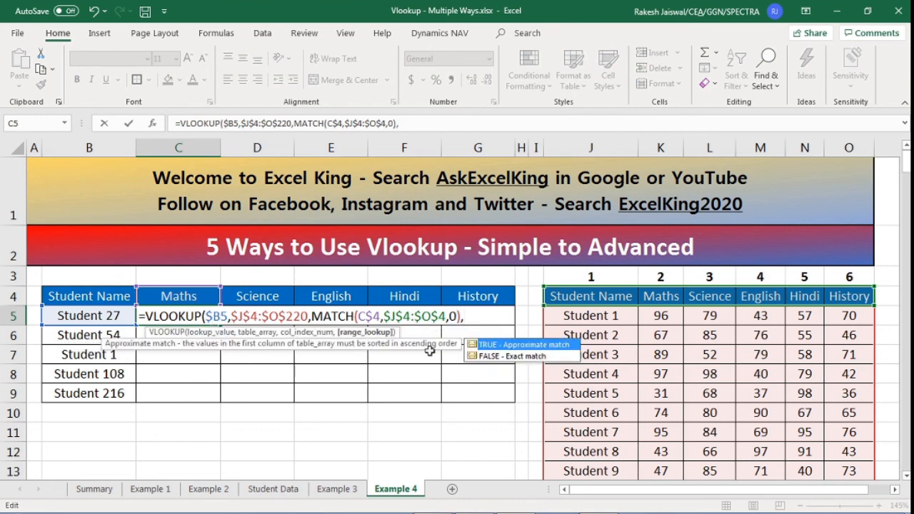
{"action": "type", "text": "0)"}
{"action": "key", "text": "Return"}
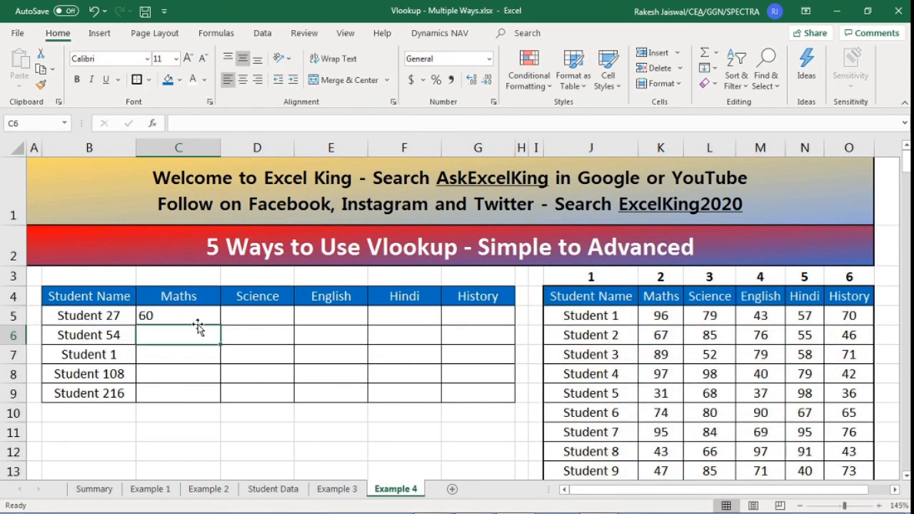
- Copy the Maths formula in C5 and paste it across all students and subjects in C5:G9
{"action": "left_click", "coordinate": [188, 315]}
{"action": "key", "text": "ctrl+c"}
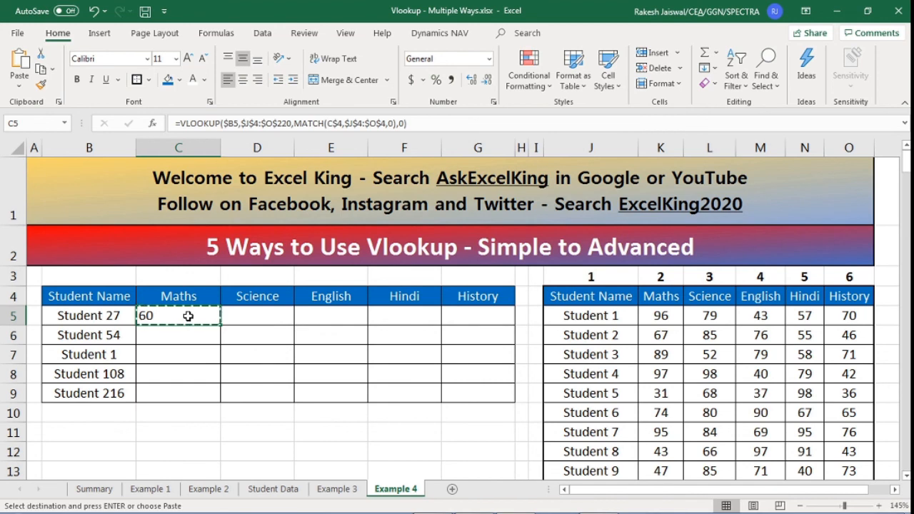
{"action": "double_click", "coordinate": [188, 316]}
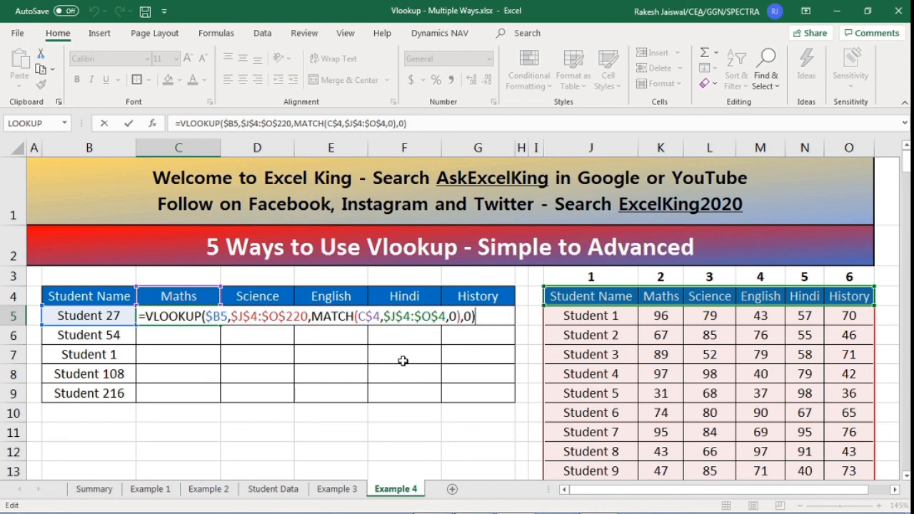
{"action": "key", "text": "ctrl+Return"}
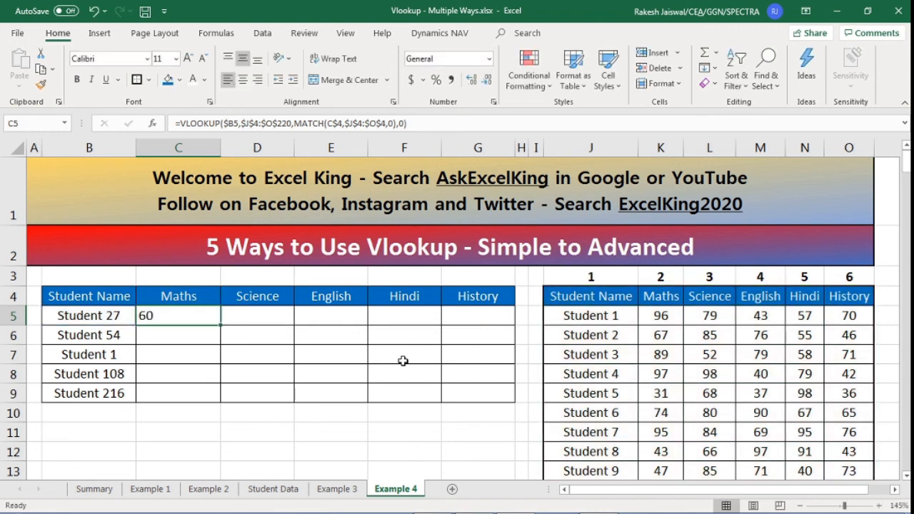
{"action": "key", "text": "ctrl+c"}
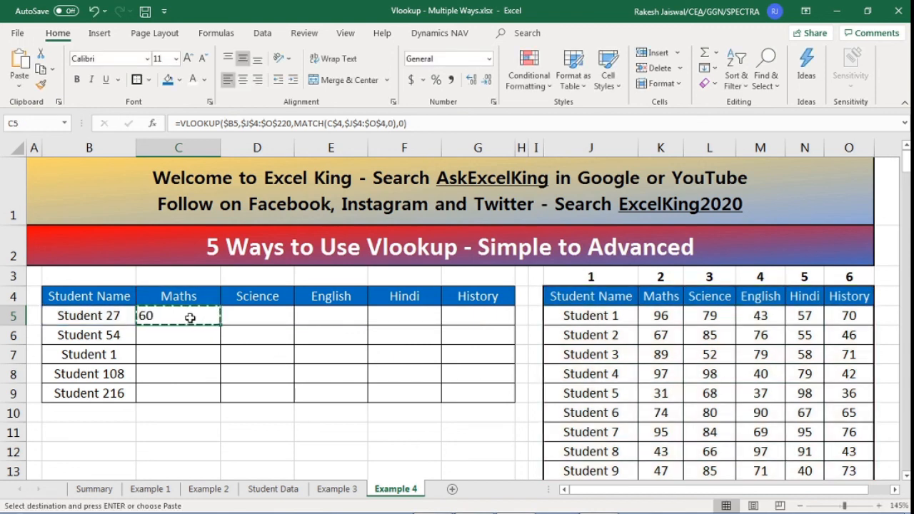
{"action": "left_click_drag", "start_coordinate": [190, 317], "coordinate": [489, 390]}
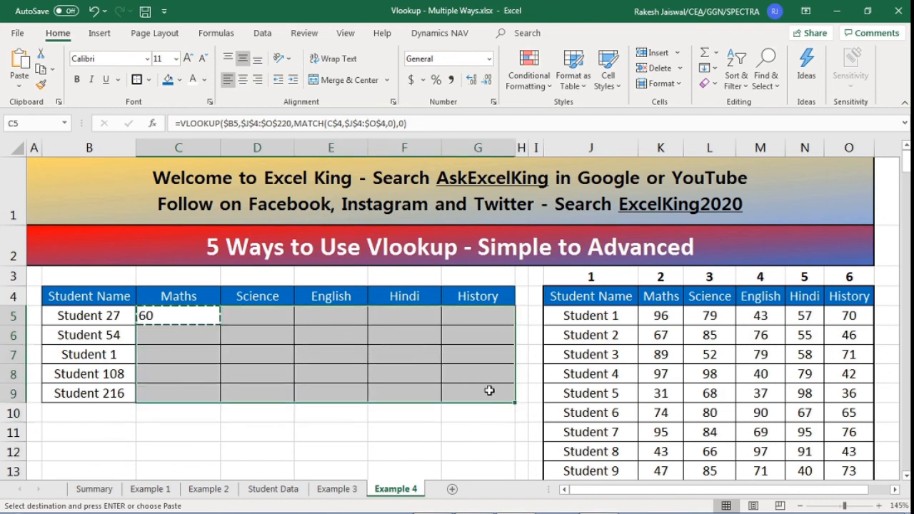
{"action": "key", "text": "ctrl+v"}
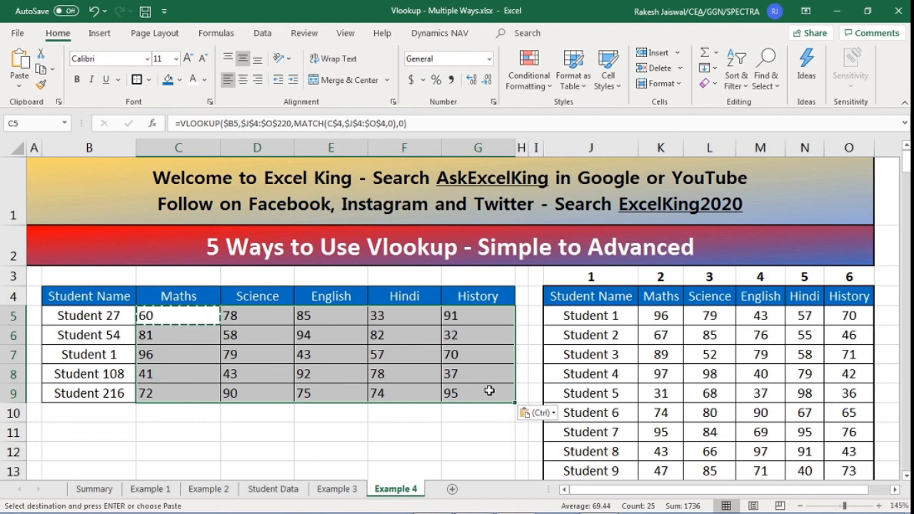
- Compare the subject headers of the results table with those of the source table and review the filled marks in B4:G9
{"action": "left_click", "coordinate": [178, 296]}
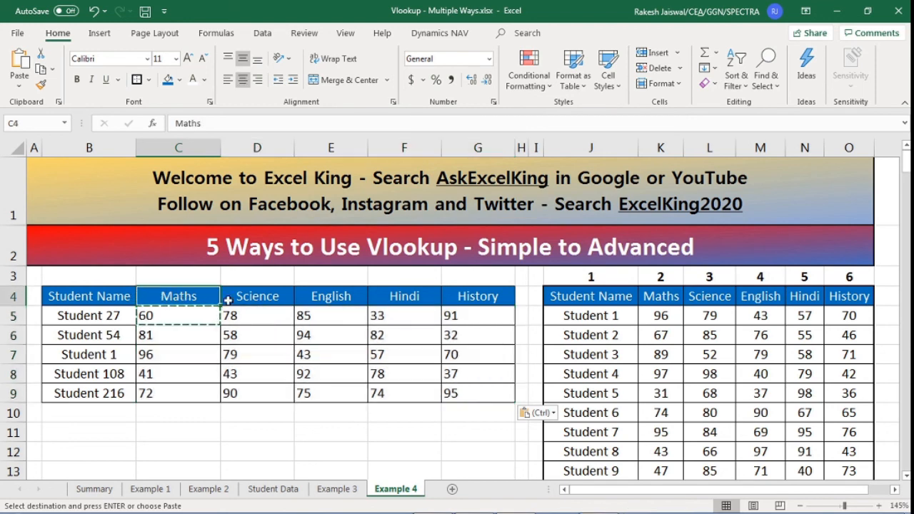
{"action": "left_click", "coordinate": [266, 296]}
{"action": "left_click", "coordinate": [732, 295]}
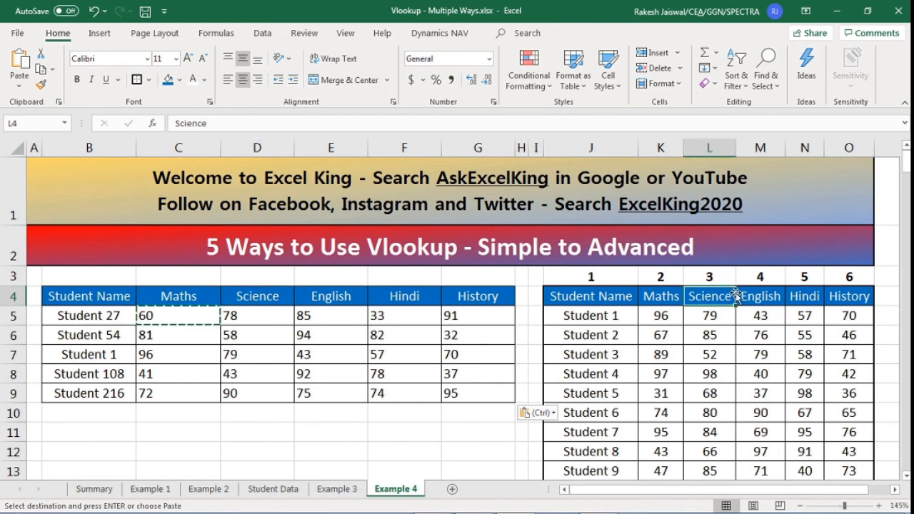
{"action": "left_click", "coordinate": [175, 295]}
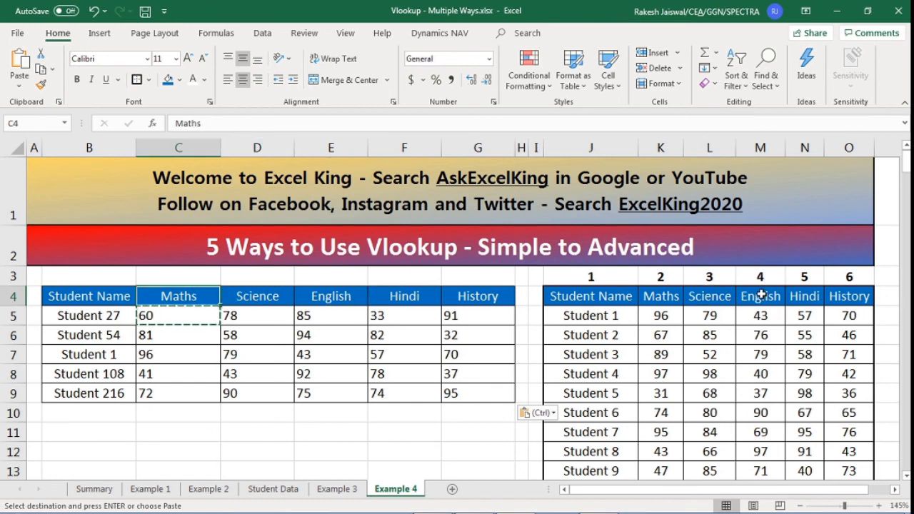
{"action": "left_click", "coordinate": [759, 295]}
{"action": "left_click", "coordinate": [243, 289]}
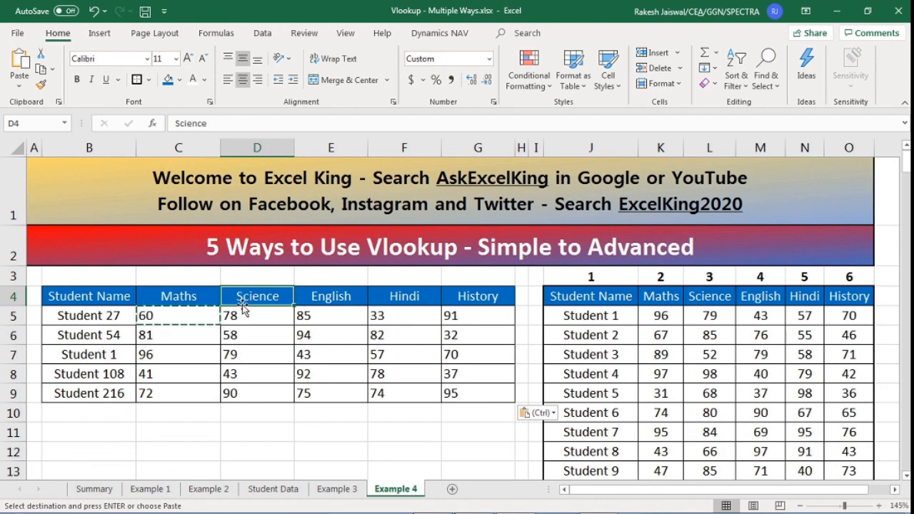
{"action": "left_click_drag", "start_coordinate": [209, 321], "coordinate": [471, 390]}
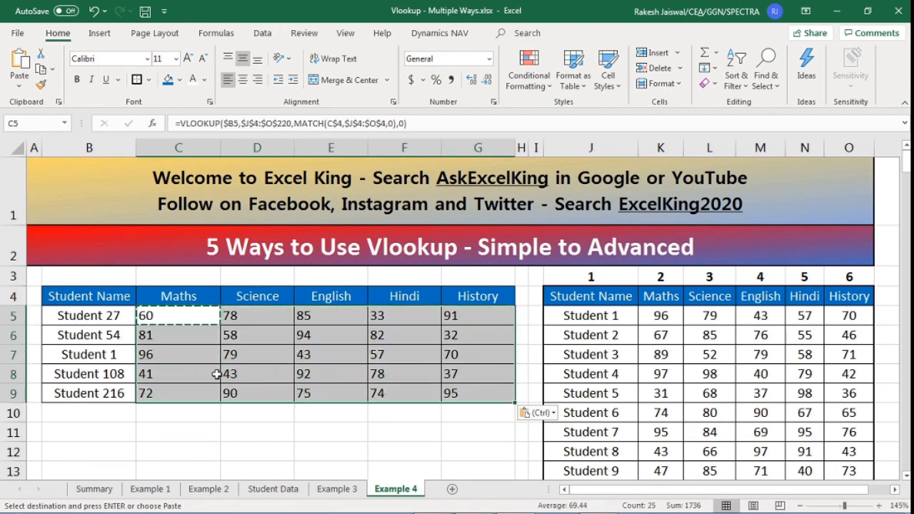
{"action": "left_click", "coordinate": [120, 357]}
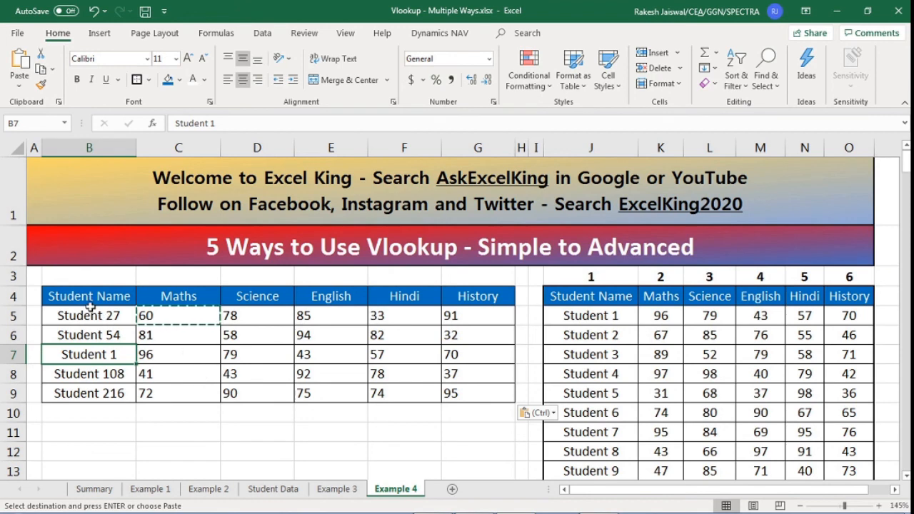
{"action": "left_click_drag", "start_coordinate": [89, 296], "coordinate": [473, 397]}
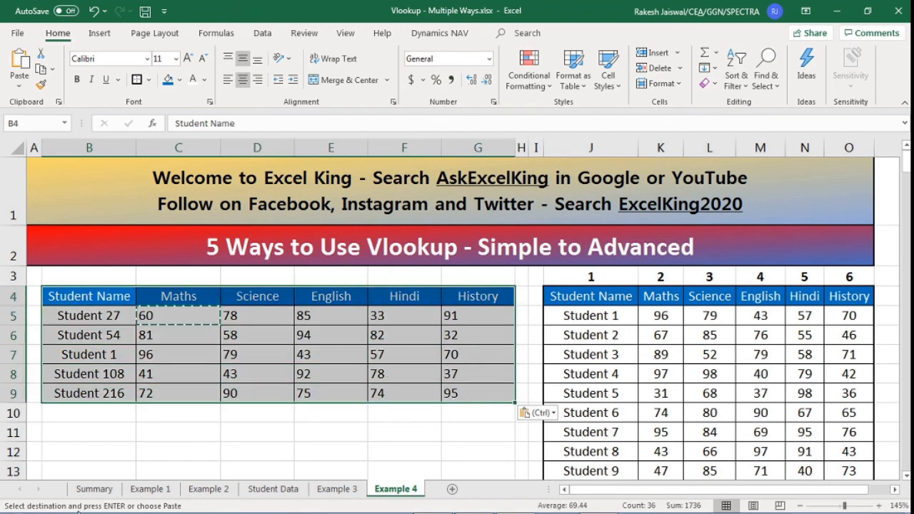
- Go to the Summary sheet and review the Using Columns Function entry under Vlookup Multiple Values at Once
{"action": "left_click", "coordinate": [94, 489]}
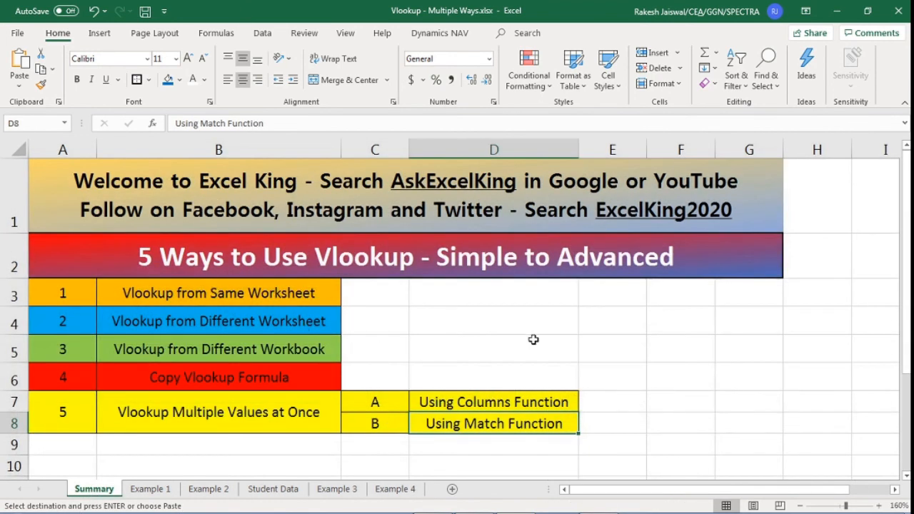
{"action": "left_click", "coordinate": [478, 402]}
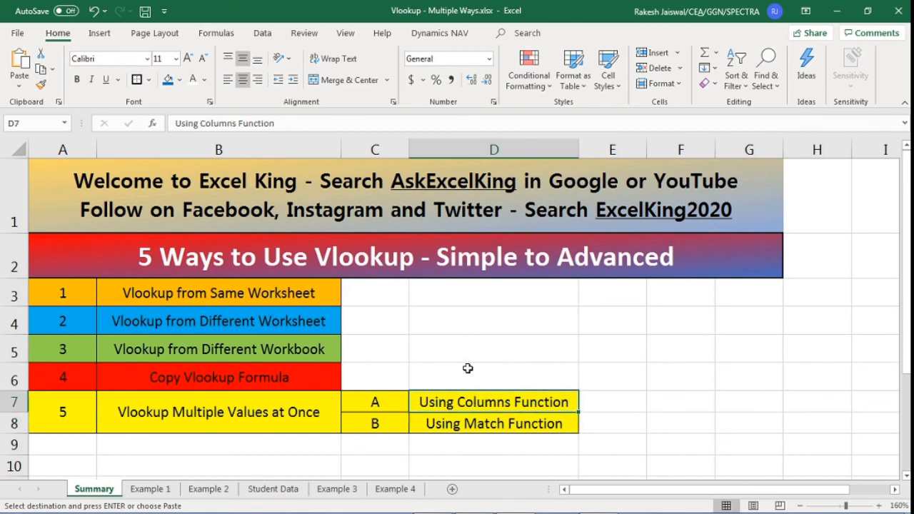